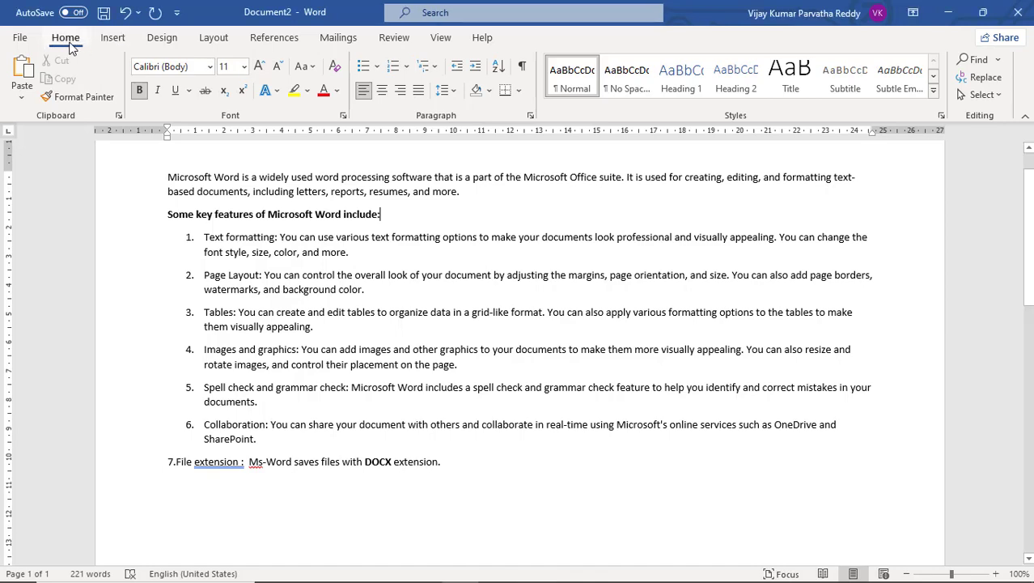
{"action": "left_click", "coordinate": [116, 41]}
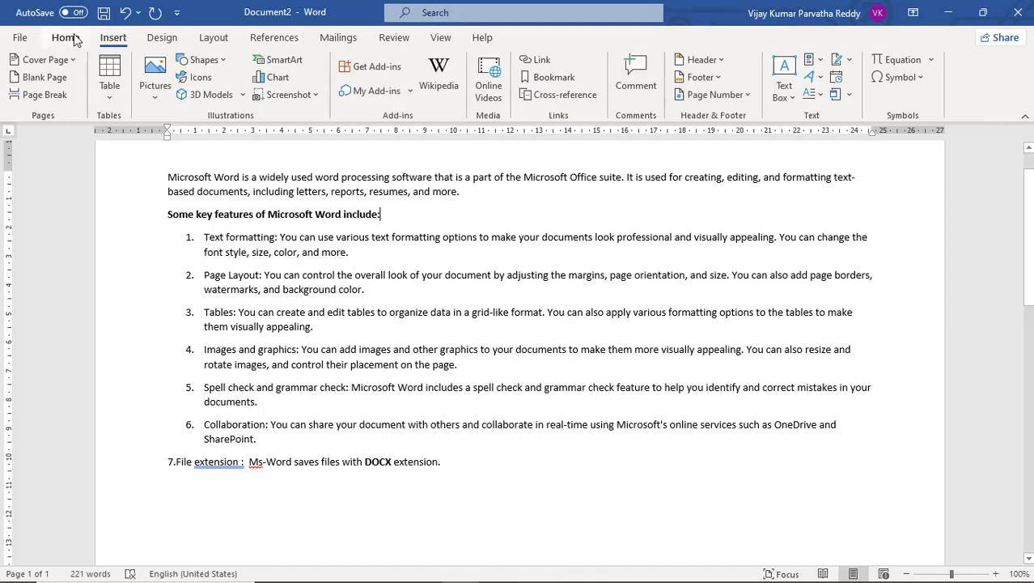
{"action": "left_click", "coordinate": [72, 38]}
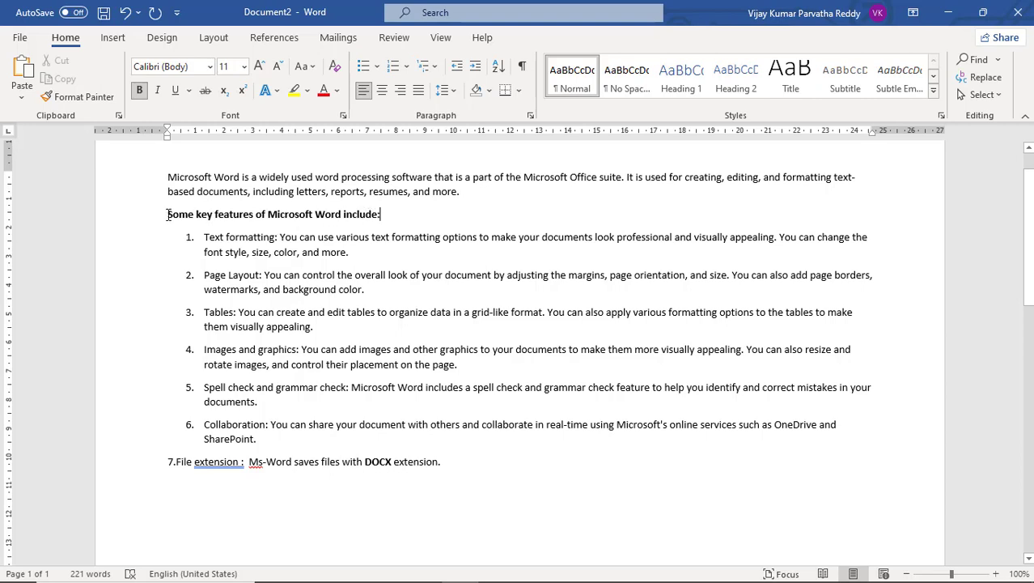
Select the whole "Some key features of Microsoft Word include:" heading twice, clearing the selection each time.
{"action": "left_click_drag", "start_coordinate": [167, 214], "coordinate": [386, 214]}
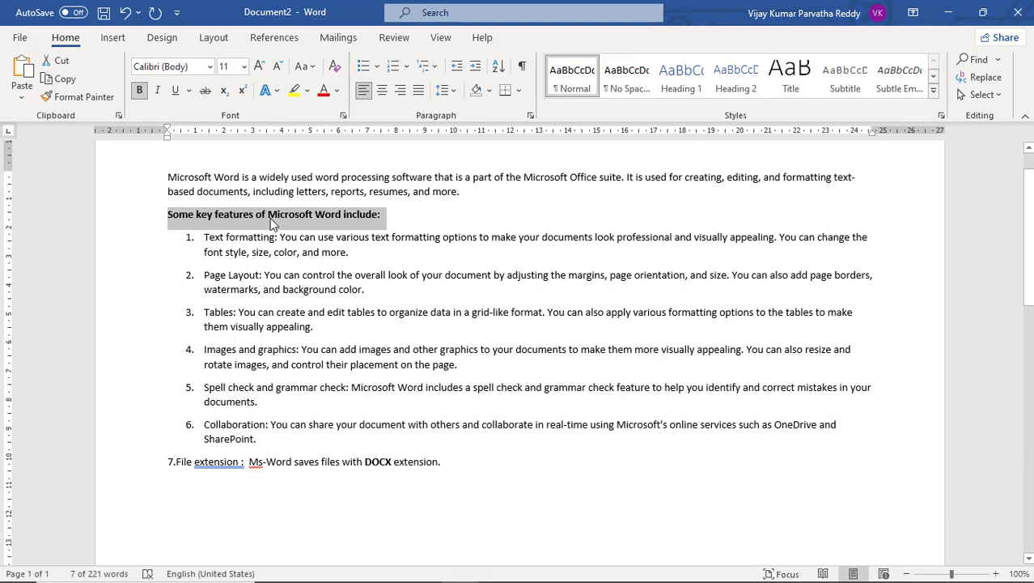
{"action": "left_click", "coordinate": [258, 216]}
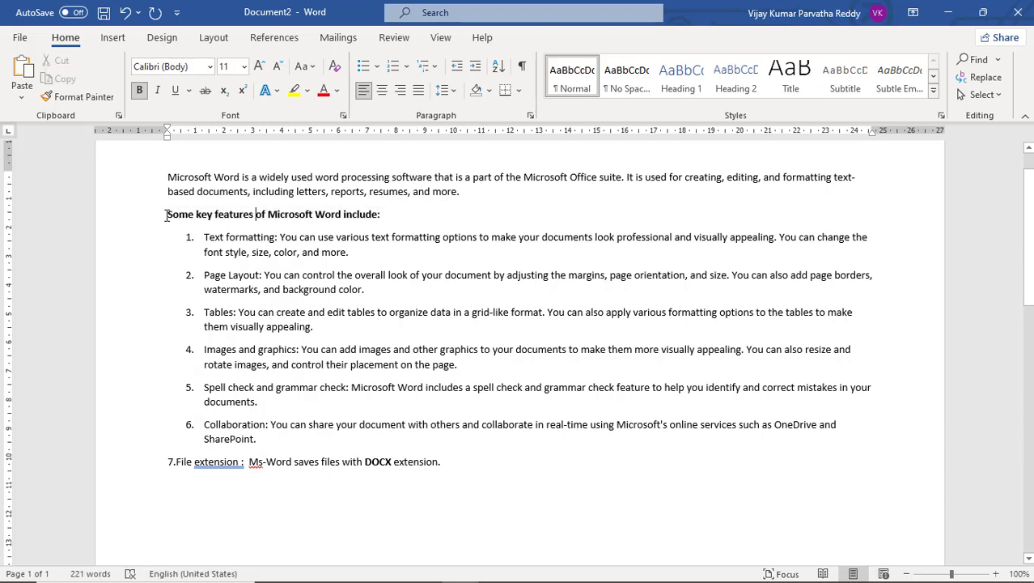
{"action": "left_click_drag", "start_coordinate": [167, 214], "coordinate": [391, 211]}
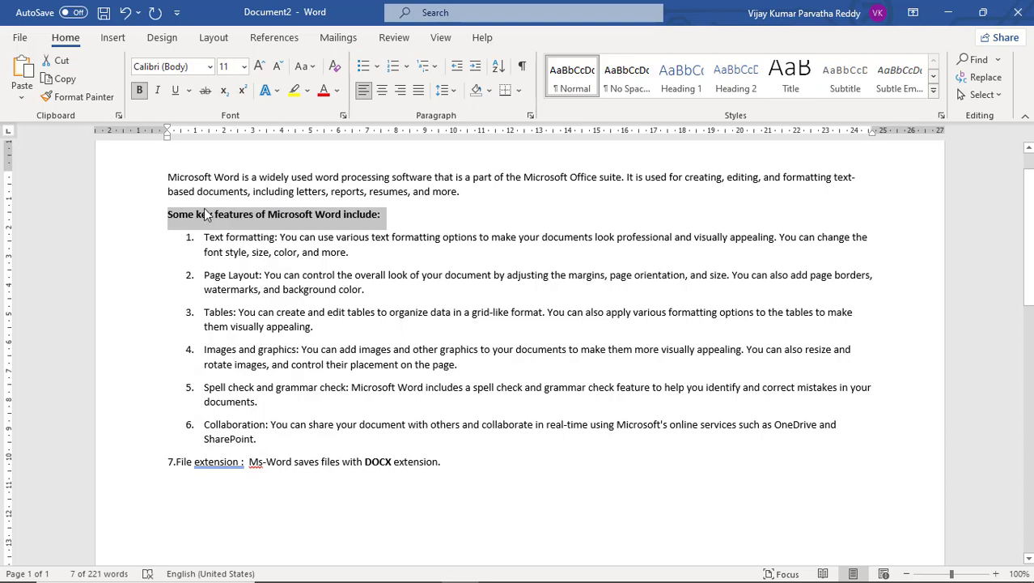
{"action": "left_click", "coordinate": [386, 217]}
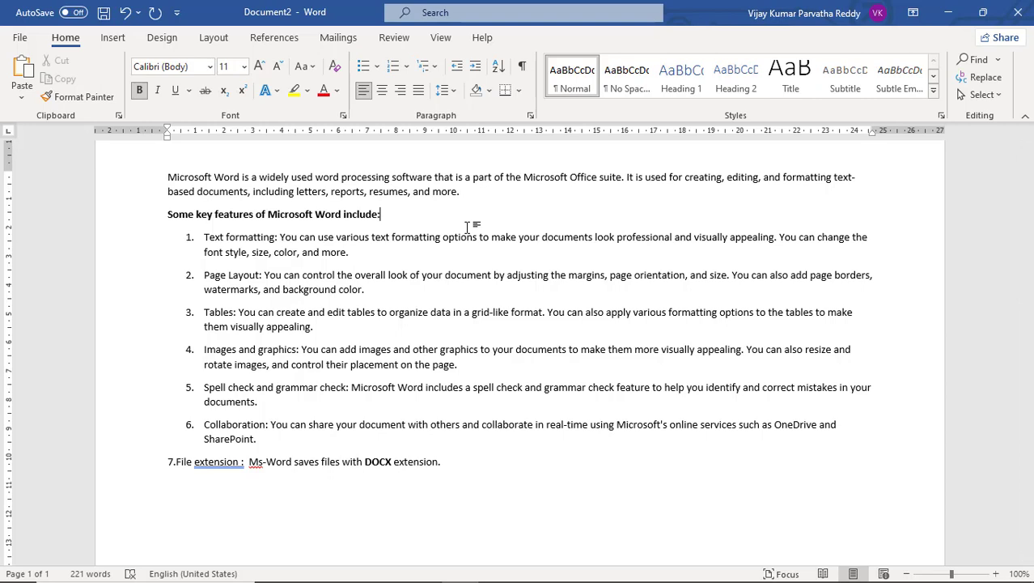
Select the "Some key features of Microsoft Word include:" heading backwards from its end to its start, and clear the selection.
{"action": "type", "text": "<"}
{"action": "key", "text": "BackSpace"}
{"action": "key", "text": "shift+Left"}
{"action": "key", "text": "shift+Left"}
{"action": "key", "text": "shift+Left"}
{"action": "key", "text": "shift+Left"}
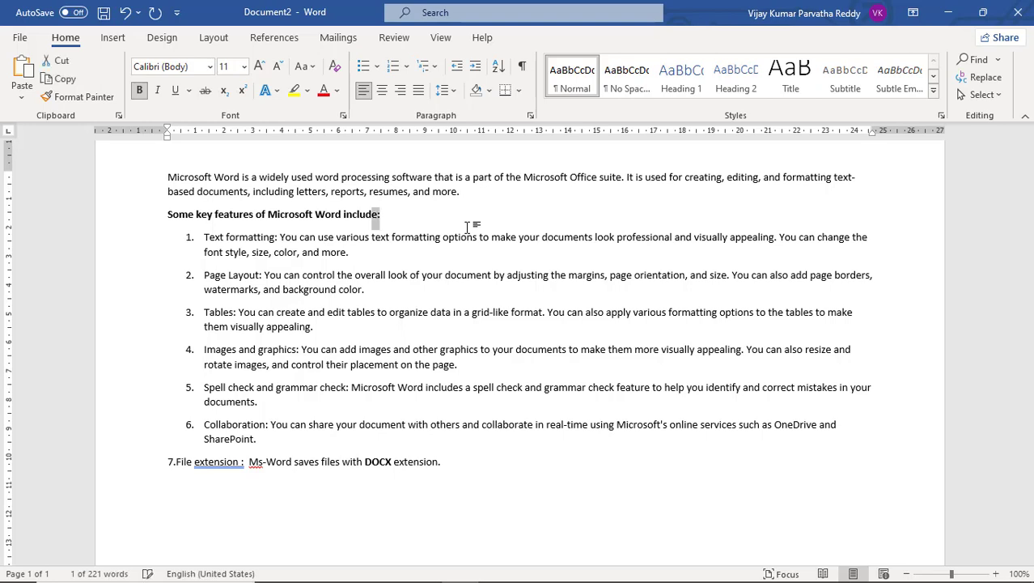
{"action": "key", "text": "shift+Left"}
{"action": "key", "text": "shift+Left"}
{"action": "key", "text": "shift+Left"}
{"action": "key", "text": "shift+Left"}
{"action": "key", "text": "shift+Left"}
{"action": "key", "text": "shift+Left"}
{"action": "key", "text": "shift+Left"}
{"action": "key", "text": "shift+Left"}
{"action": "key", "text": "shift+Left"}
{"action": "key", "text": "shift+Left"}
{"action": "key", "text": "shift+Left"}
{"action": "key", "text": "shift+Left"}
{"action": "key", "text": "shift+Left"}
{"action": "key", "text": "shift+Left"}
{"action": "key", "text": "shift+Left"}
{"action": "key", "text": "shift+Left"}
{"action": "key", "text": "shift+Left"}
{"action": "key", "text": "shift+Left"}
{"action": "key", "text": "shift+Left"}
{"action": "key", "text": "shift+Left"}
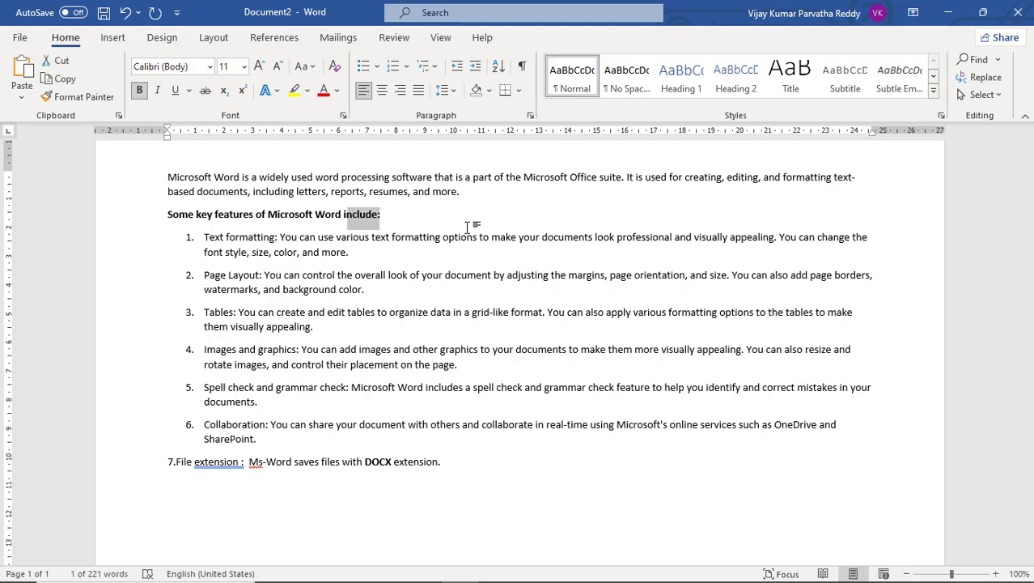
{"action": "key", "text": "shift+Left"}
{"action": "key", "text": "shift+Left"}
{"action": "key", "text": "shift+Left"}
{"action": "key", "text": "shift+Left"}
{"action": "key", "text": "shift+Left"}
{"action": "key", "text": "shift+Left"}
{"action": "key", "text": "shift+Left"}
{"action": "key", "text": "shift+Left"}
{"action": "key", "text": "shift+Left"}
{"action": "key", "text": "shift+Left"}
{"action": "key", "text": "shift+Left"}
{"action": "key", "text": "shift+Left"}
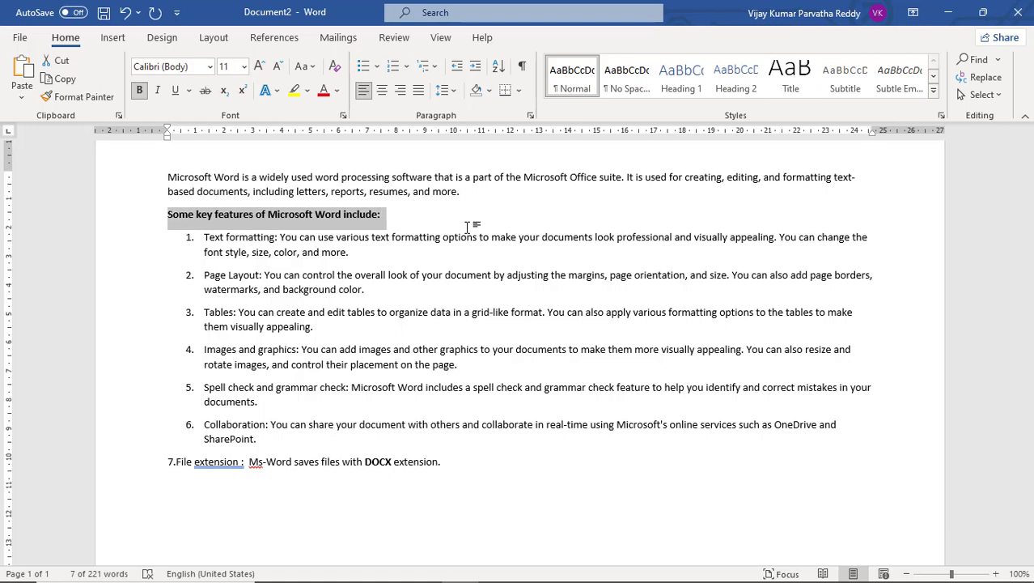
{"action": "left_click", "coordinate": [170, 214]}
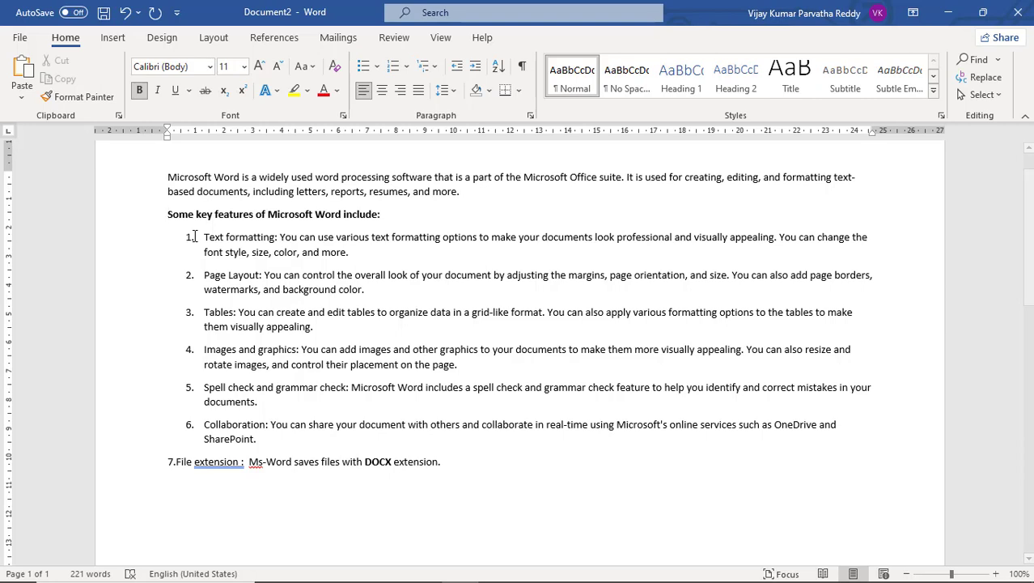
Select the "Some key features of Microsoft Word include:" heading from its start and set its font to Arial Black.
{"action": "key", "text": "shift+Right"}
{"action": "key", "text": "shift+Right"}
{"action": "key", "text": "shift+Right"}
{"action": "key", "text": "shift+Right"}
{"action": "key", "text": "shift+Right"}
{"action": "key", "text": "shift+Right"}
{"action": "key", "text": "shift+Right"}
{"action": "key", "text": "shift+Right"}
{"action": "key", "text": "shift+Right"}
{"action": "key", "text": "shift+Right"}
{"action": "key", "text": "shift+Right"}
{"action": "key", "text": "shift+Right"}
{"action": "key", "text": "shift+Right"}
{"action": "key", "text": "shift+Right"}
{"action": "key", "text": "shift+Right"}
{"action": "key", "text": "shift+Right"}
{"action": "key", "text": "shift+Right"}
{"action": "key", "text": "shift+Right"}
{"action": "key", "text": "shift+Right"}
{"action": "key", "text": "shift+Right"}
{"action": "key", "text": "shift+Right"}
{"action": "key", "text": "shift+Right"}
{"action": "key", "text": "shift+Right"}
{"action": "key", "text": "shift+Right"}
{"action": "key", "text": "shift+Right"}
{"action": "key", "text": "shift+Right"}
{"action": "key", "text": "shift+Right"}
{"action": "key", "text": "shift+Right"}
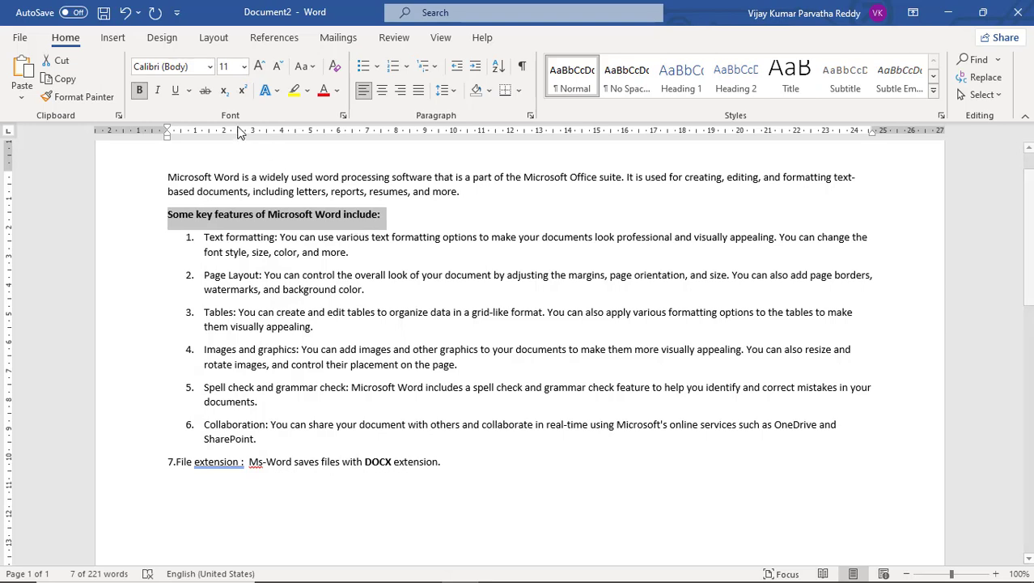
{"action": "left_click", "coordinate": [210, 67]}
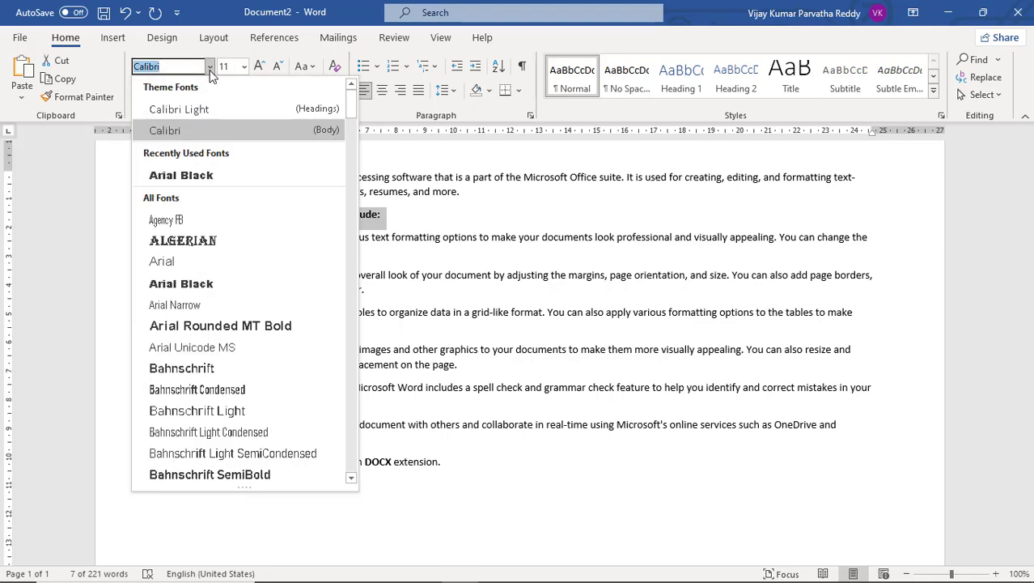
{"action": "left_click", "coordinate": [206, 179]}
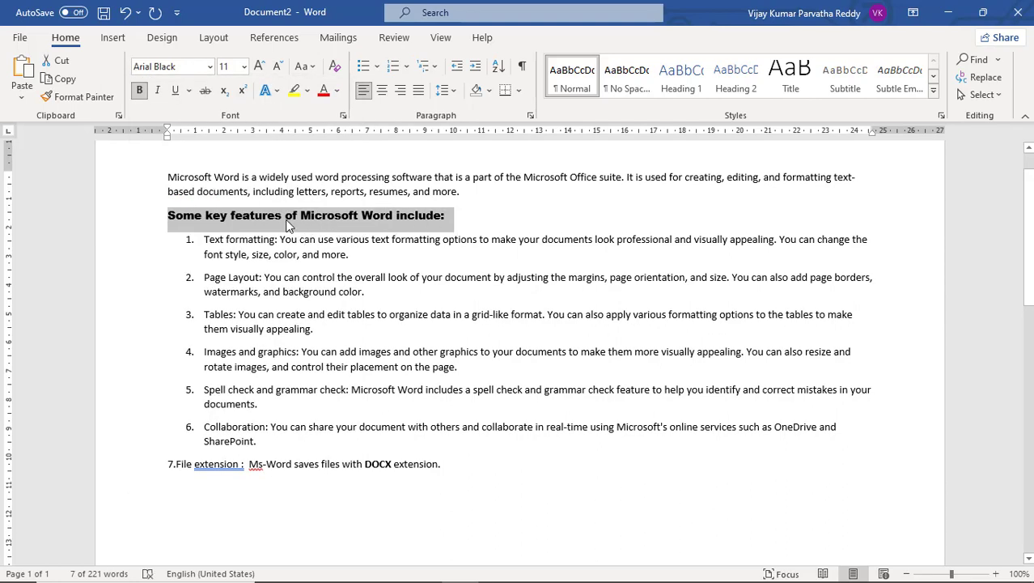
Change the font of the selected heading to Castellar.
{"action": "left_click", "coordinate": [210, 66]}
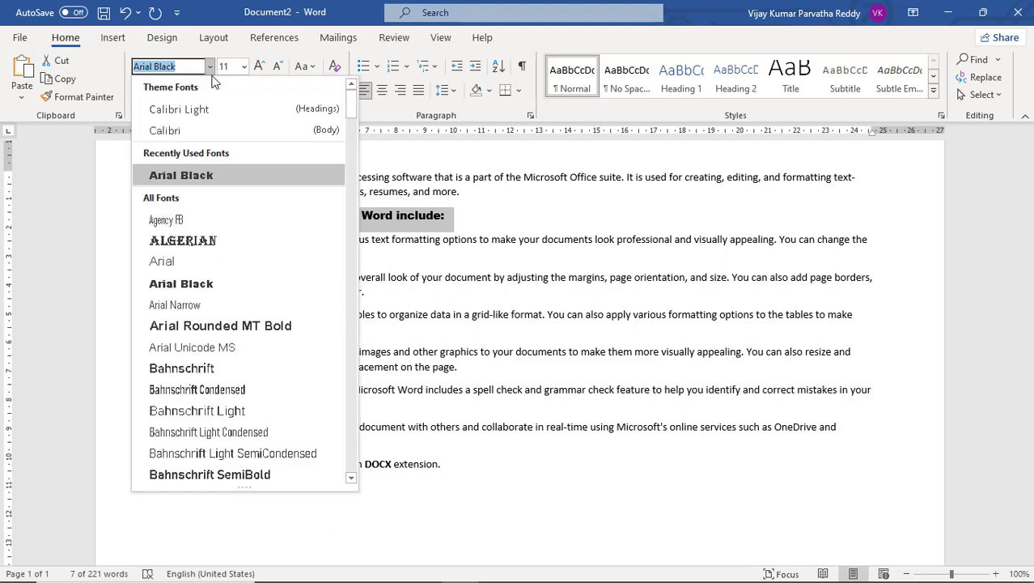
{"action": "left_click_drag", "start_coordinate": [350, 107], "coordinate": [353, 194]}
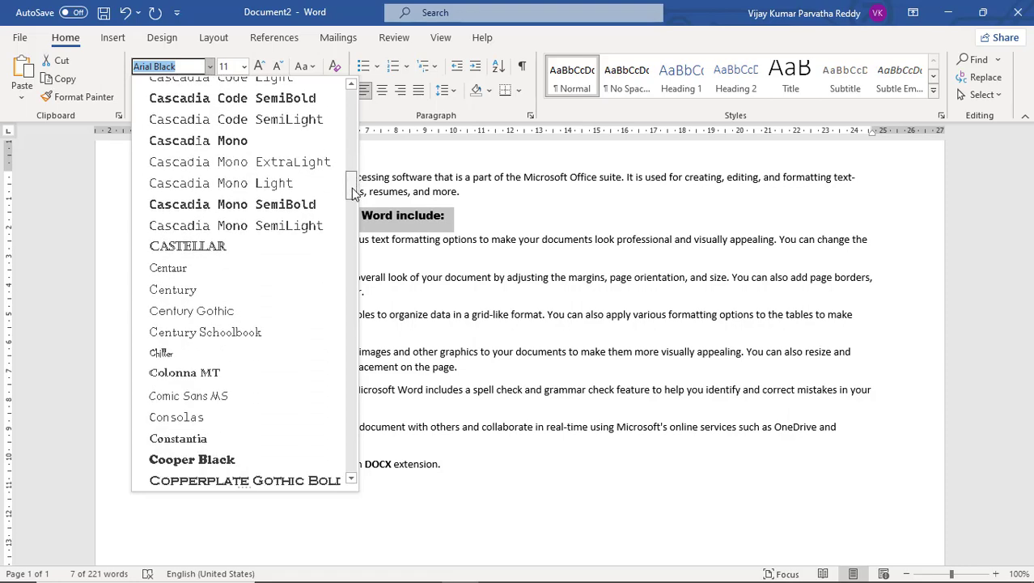
{"action": "left_click", "coordinate": [265, 246]}
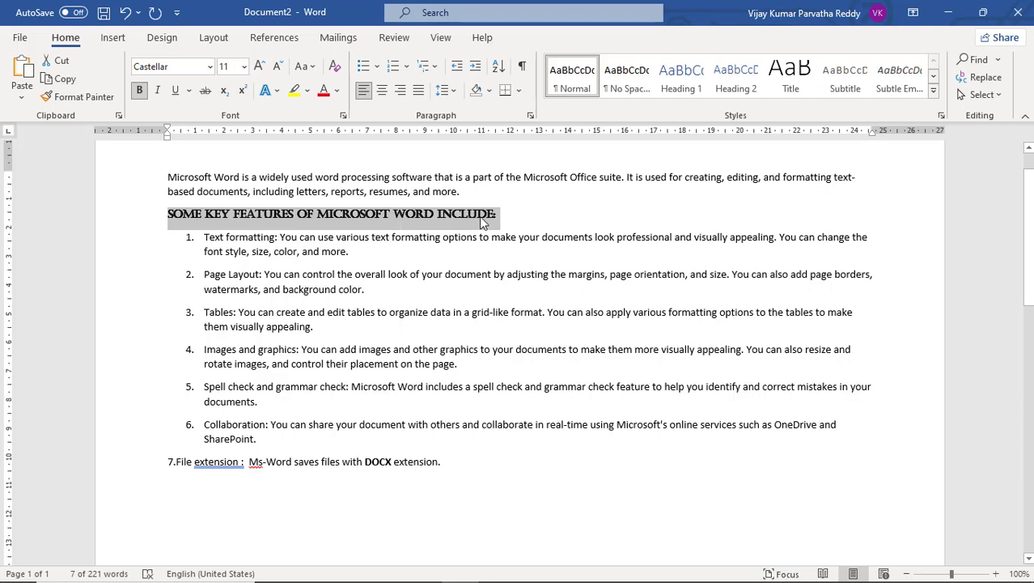
Reselect the "Some key features of Microsoft Word include:" heading and switch its font to Arial Black.
{"action": "left_click", "coordinate": [502, 217]}
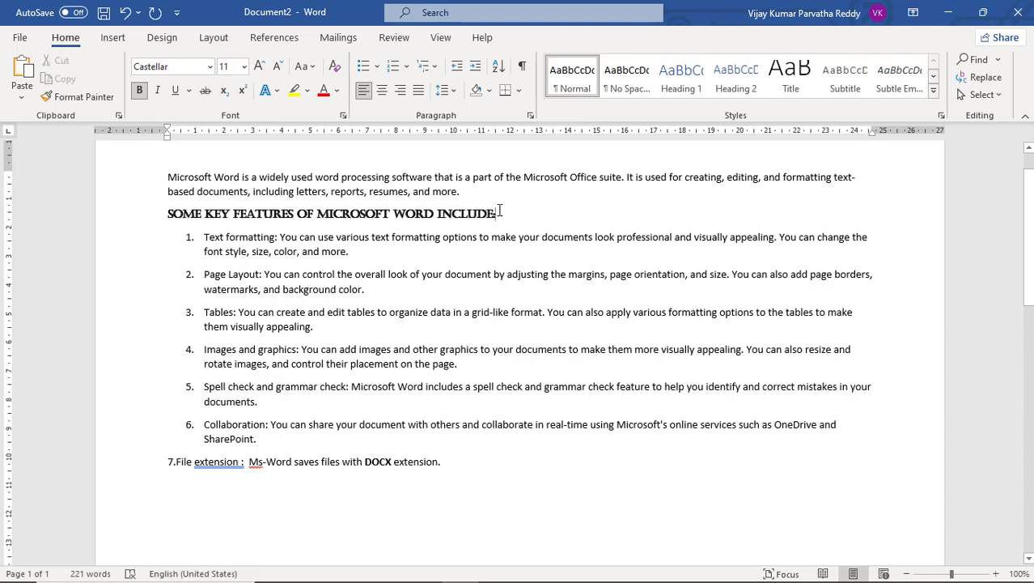
{"action": "left_click_drag", "start_coordinate": [499, 212], "coordinate": [175, 221]}
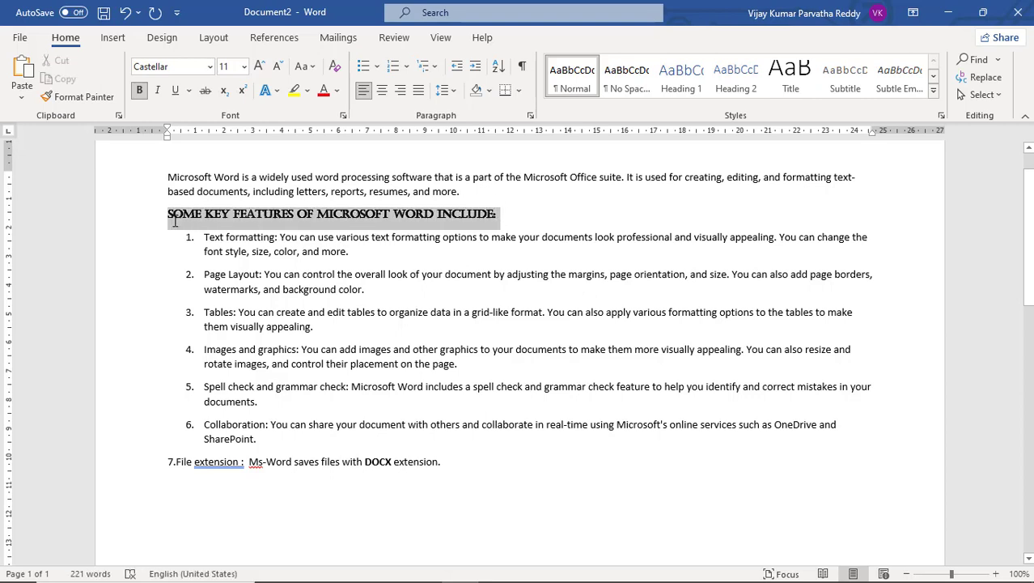
{"action": "left_click", "coordinate": [209, 67]}
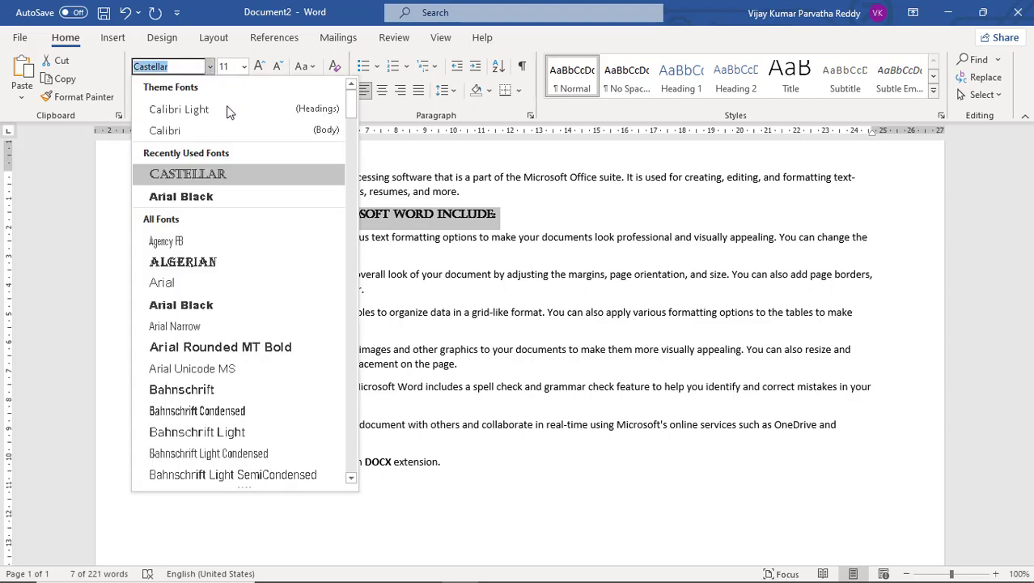
{"action": "left_click", "coordinate": [213, 202]}
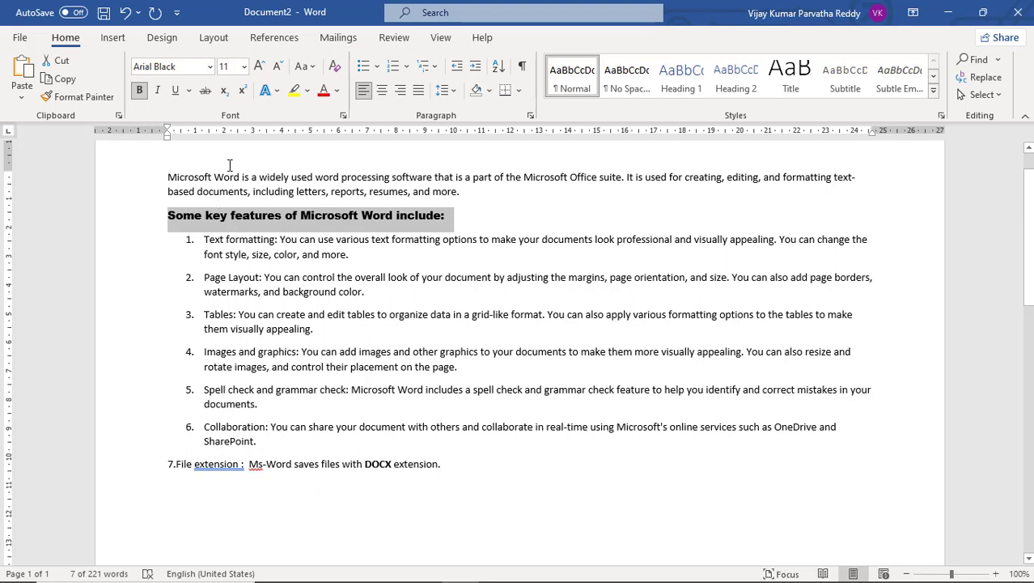
Set the selected heading's font to Calibri Light (Headings) and its font size to 14.
{"action": "left_click", "coordinate": [210, 66]}
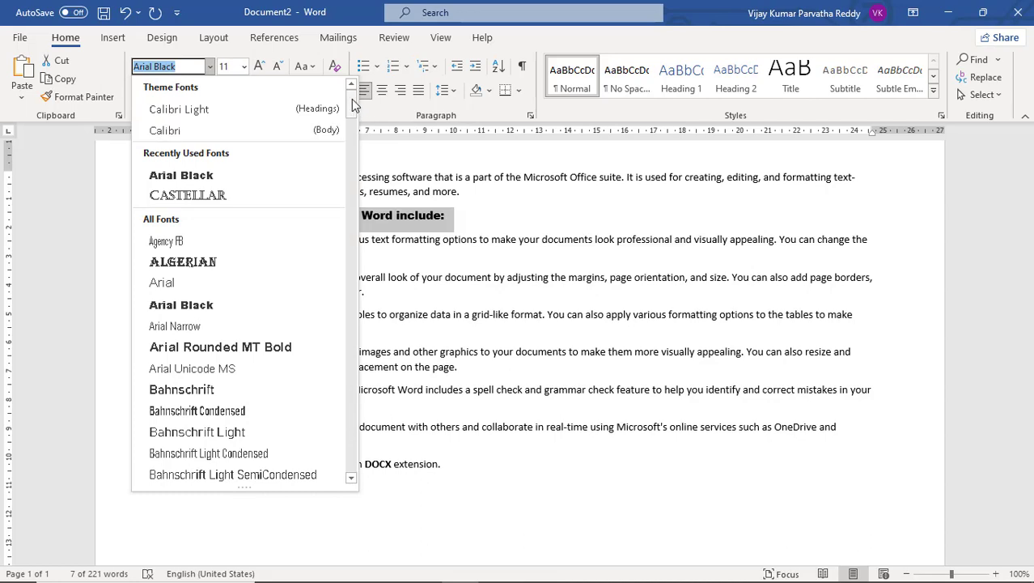
{"action": "left_click", "coordinate": [257, 113]}
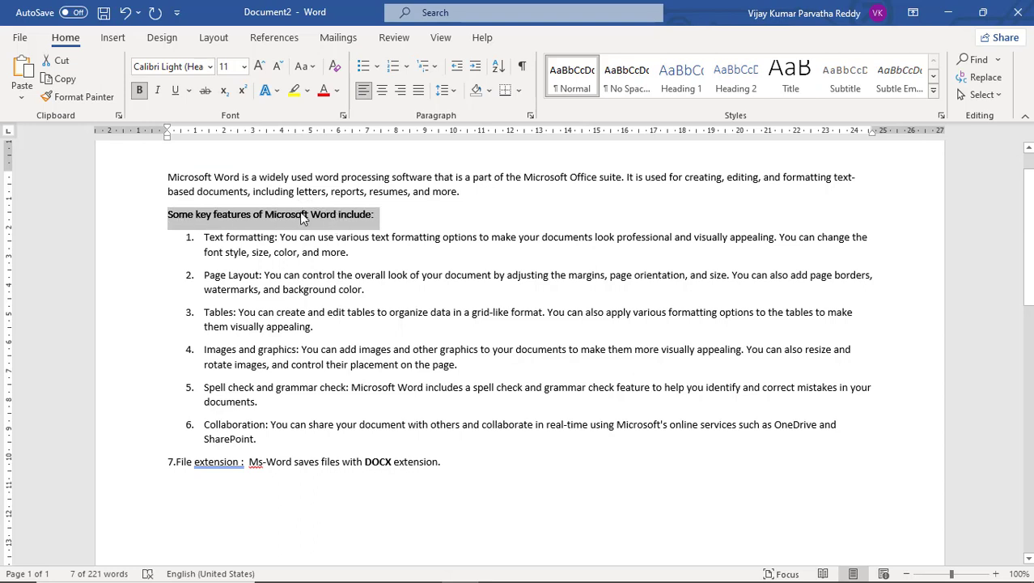
{"action": "left_click", "coordinate": [244, 68]}
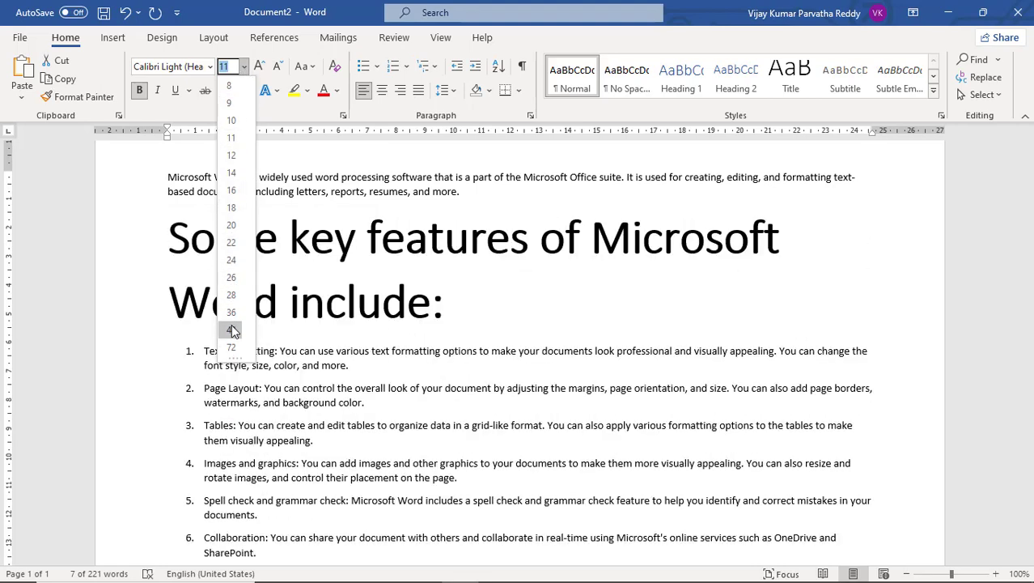
{"action": "left_click", "coordinate": [233, 172]}
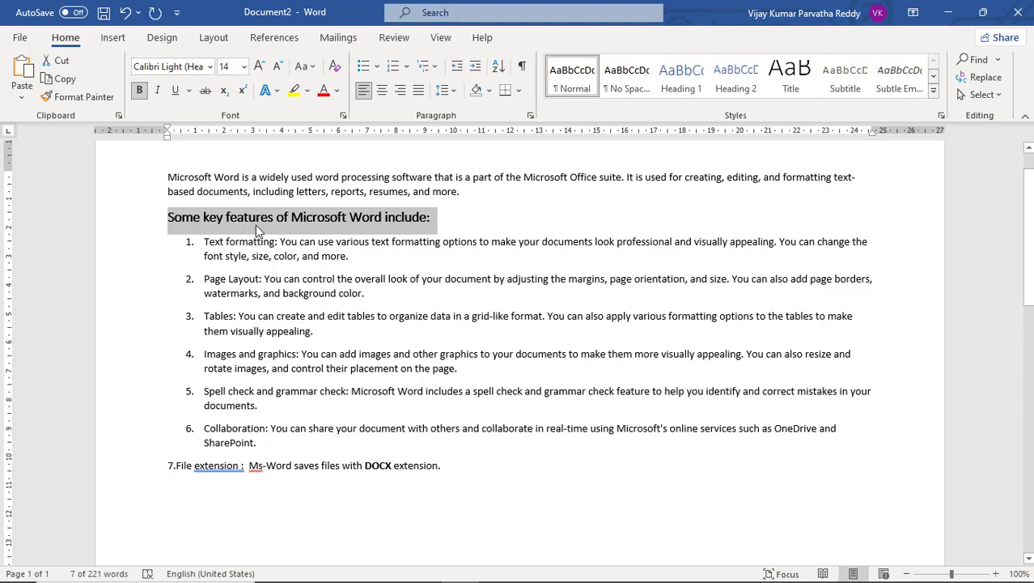
Grow the selected heading's font size stepwise to 24 and shrink it back to 18.
{"action": "left_click", "coordinate": [259, 68]}
{"action": "left_click", "coordinate": [259, 68]}
{"action": "left_click", "coordinate": [259, 68]}
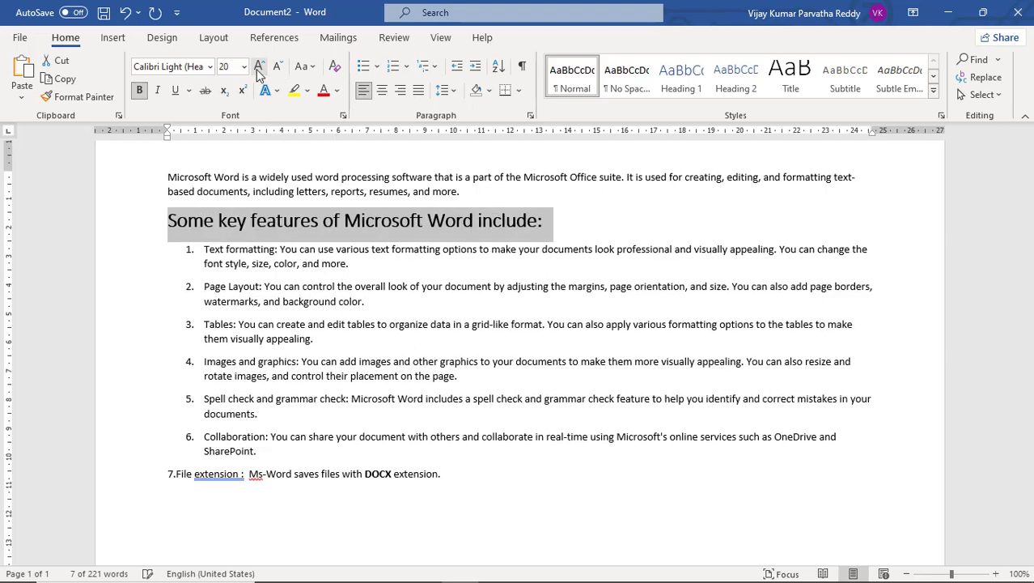
{"action": "left_click", "coordinate": [259, 68]}
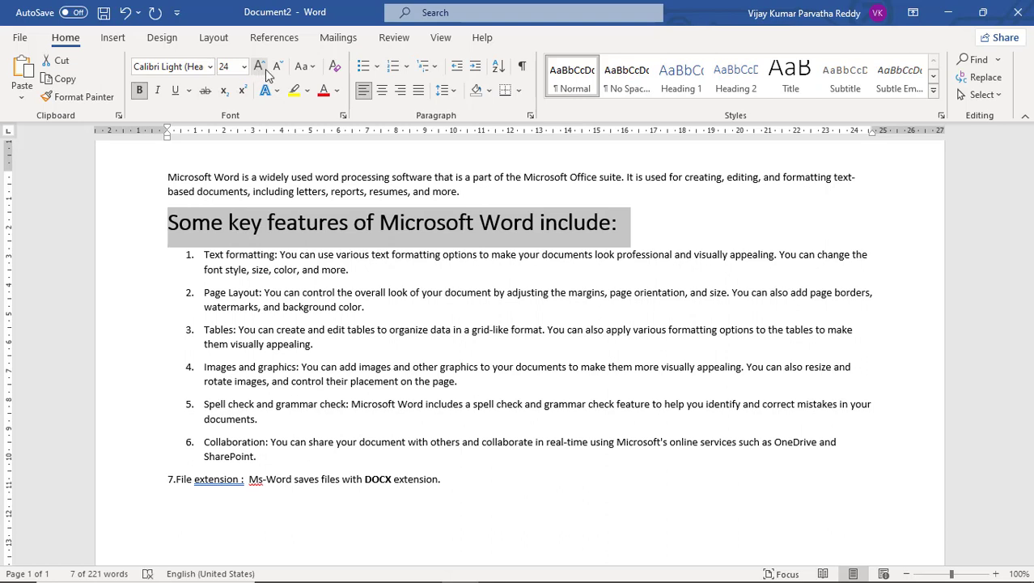
{"action": "left_click", "coordinate": [276, 67]}
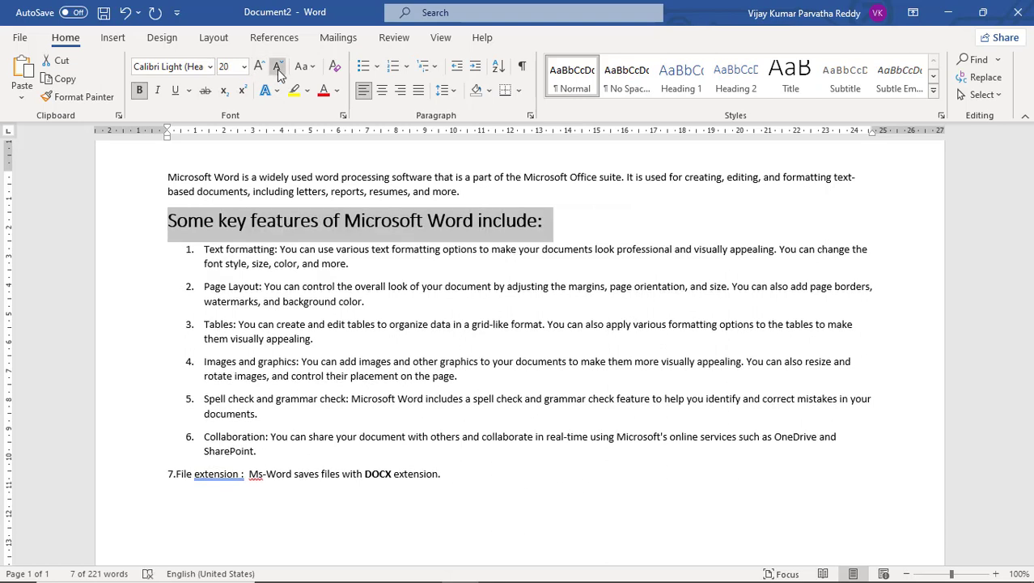
{"action": "left_click", "coordinate": [277, 68]}
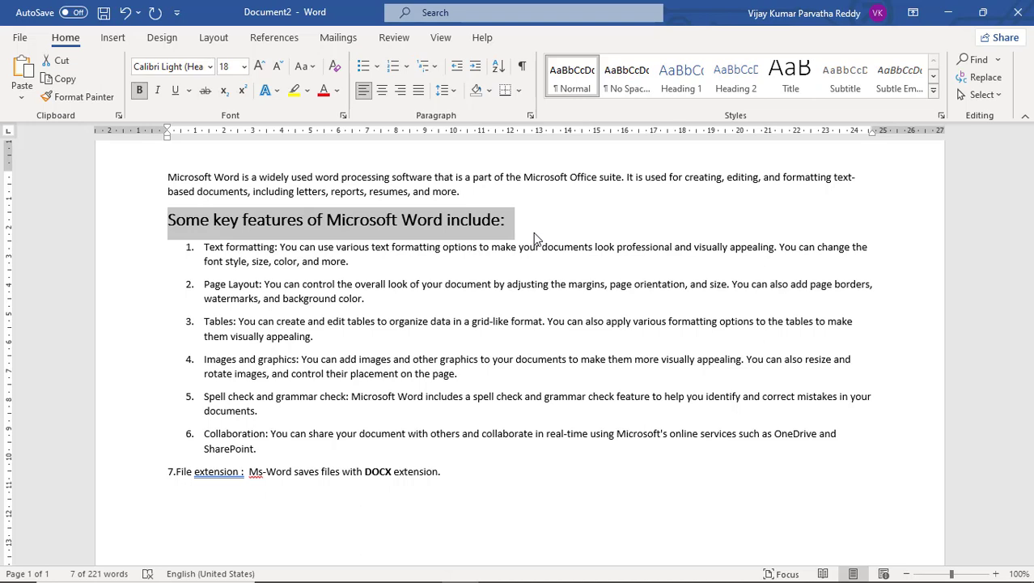
With the whole heading line selected, increase its font size stepwise to 24.
{"action": "key", "text": "ctrl+shift+Right"}
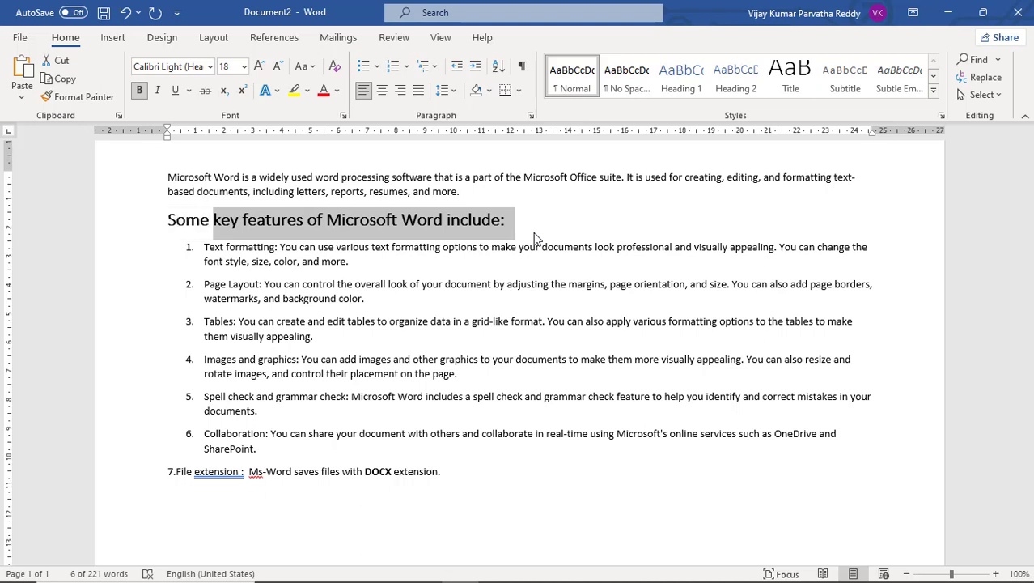
{"action": "key", "text": "ctrl+shift+Left"}
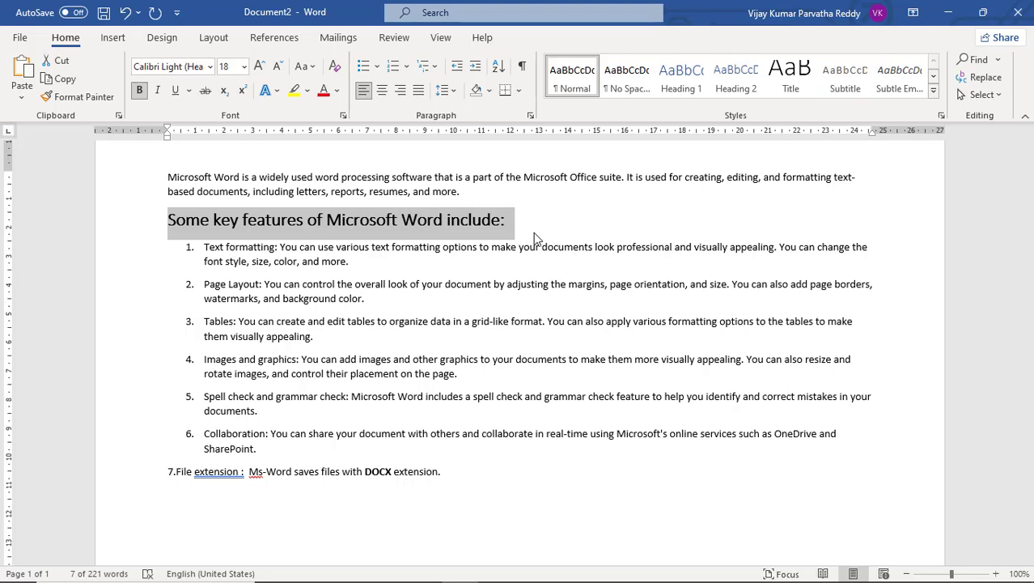
{"action": "key", "text": "ctrl+shift+period"}
{"action": "key", "text": "ctrl+shift+period"}
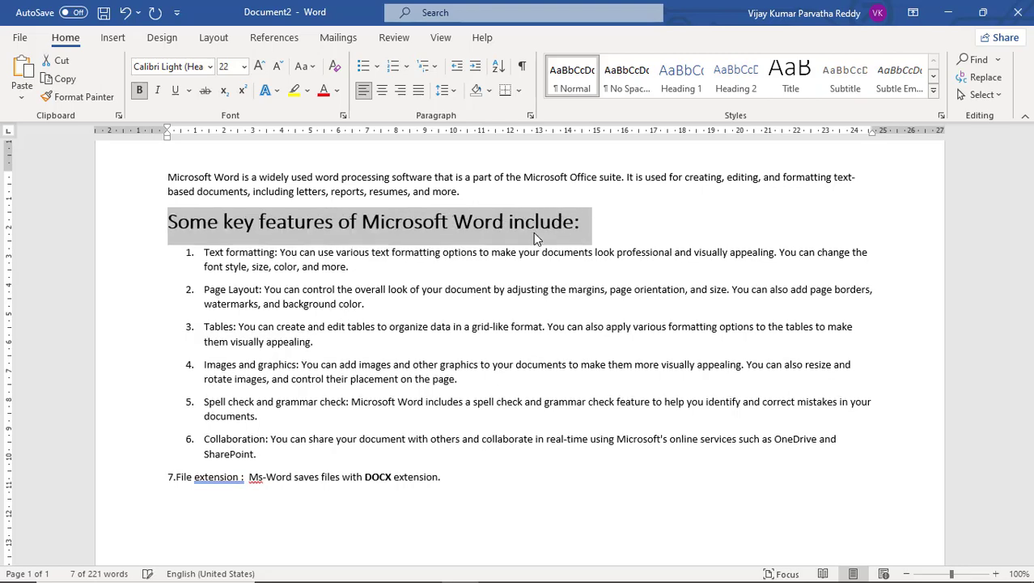
{"action": "key", "text": "ctrl+shift+period"}
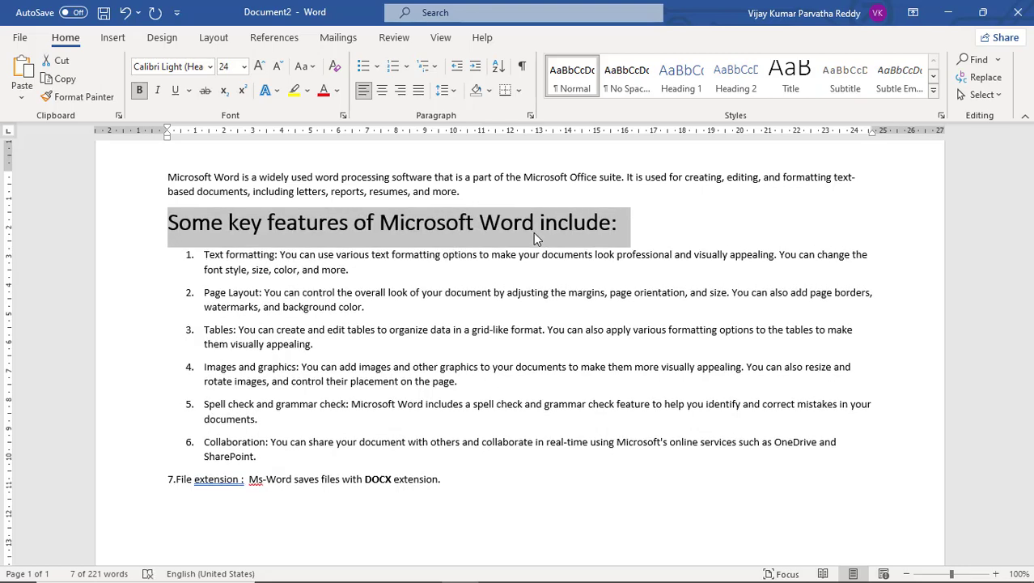
Decrease the heading's font size stepwise to 12 and raise it back to 18.
{"action": "key", "text": "ctrl+shift+comma"}
{"action": "key", "text": "ctrl+shift+comma"}
{"action": "key", "text": "ctrl+shift+comma"}
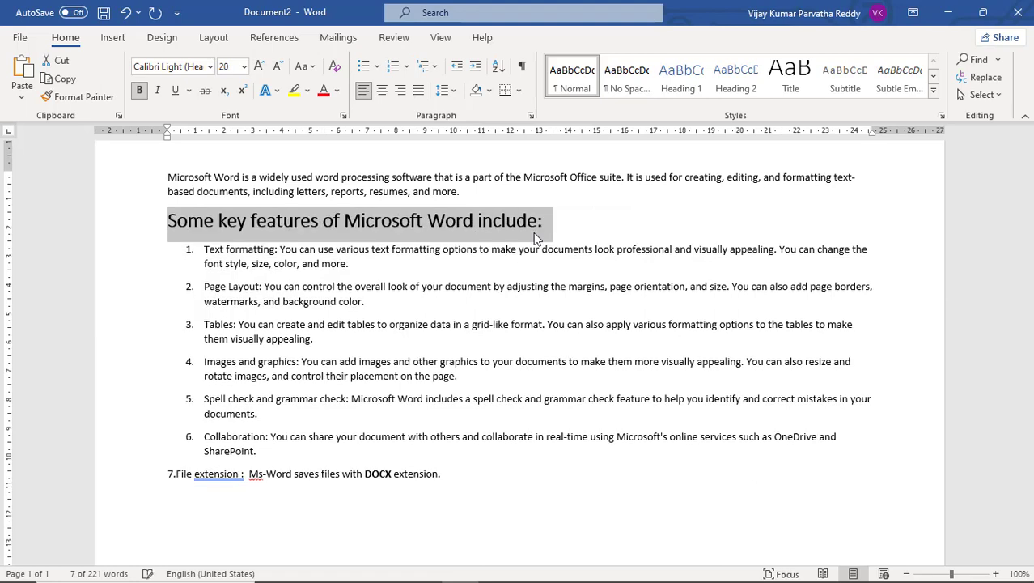
{"action": "key", "text": "ctrl+shift+comma"}
{"action": "key", "text": "ctrl+shift+comma"}
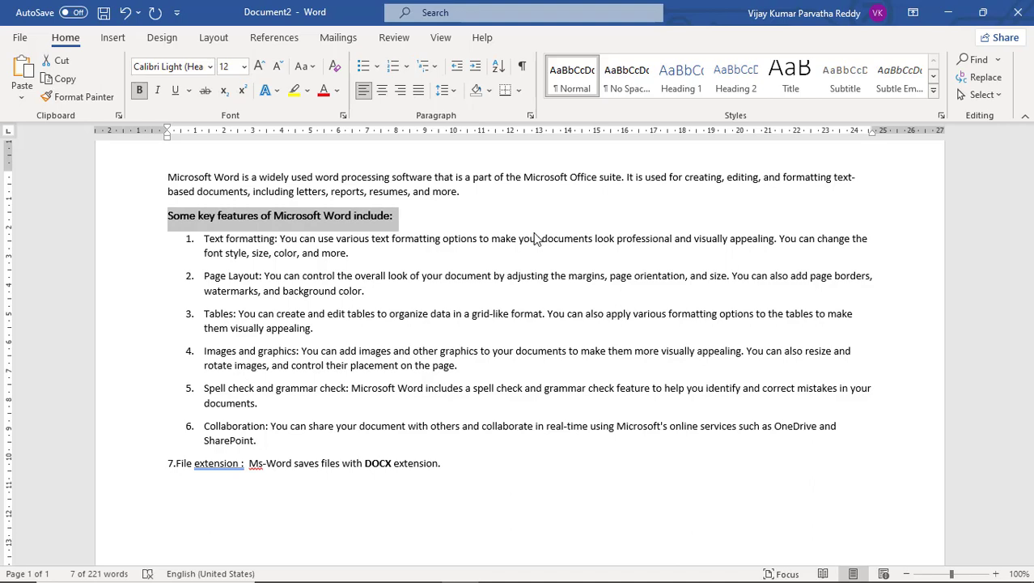
{"action": "key", "text": "ctrl+shift+period"}
Increase the selected heading's font size stepwise to 24 and shrink it to 16.
{"action": "key", "text": "ctrl+shift+period"}
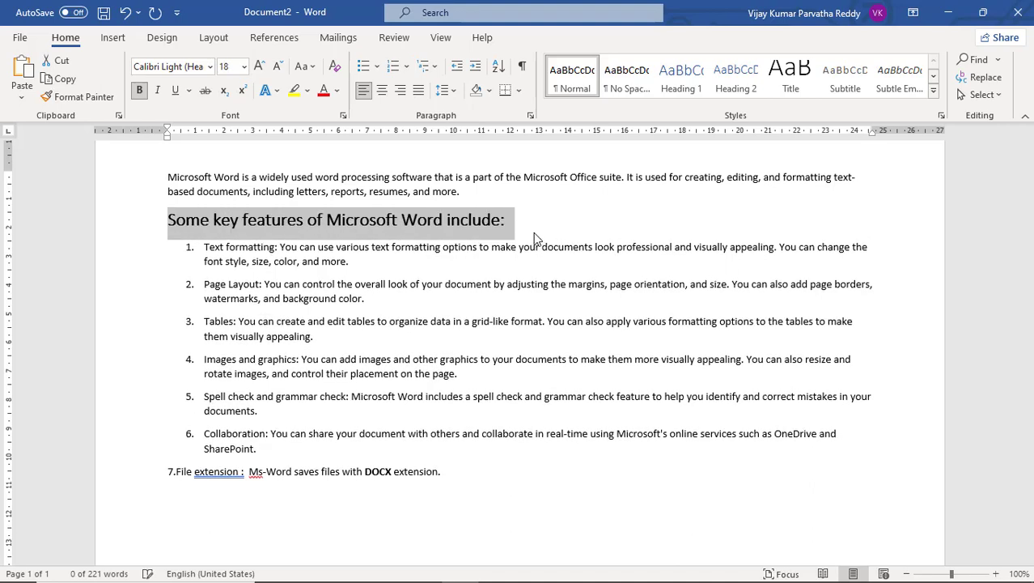
{"action": "key", "text": "ctrl+shift+period"}
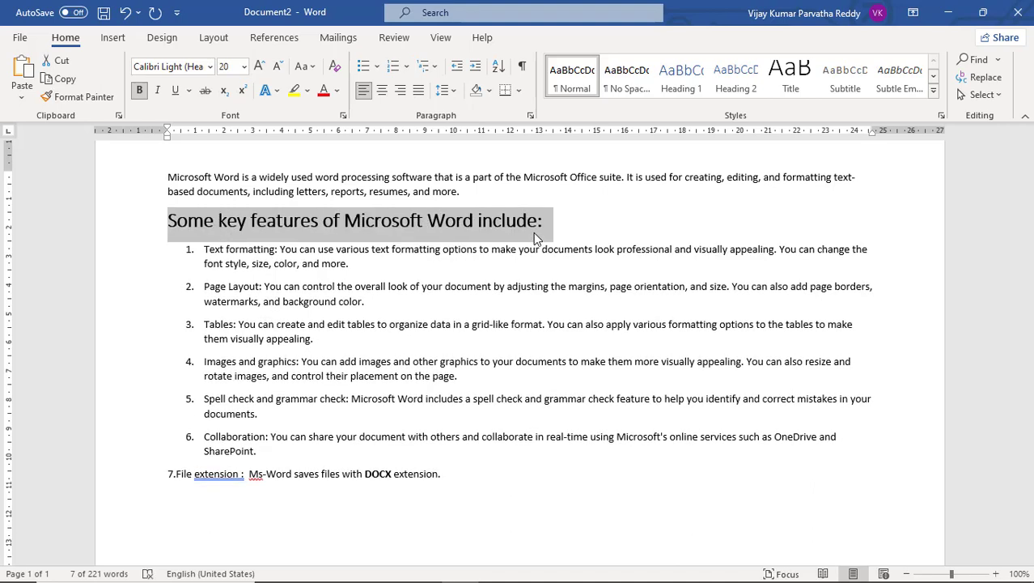
{"action": "key", "text": "ctrl+shift+period"}
{"action": "key", "text": "ctrl+shift+comma"}
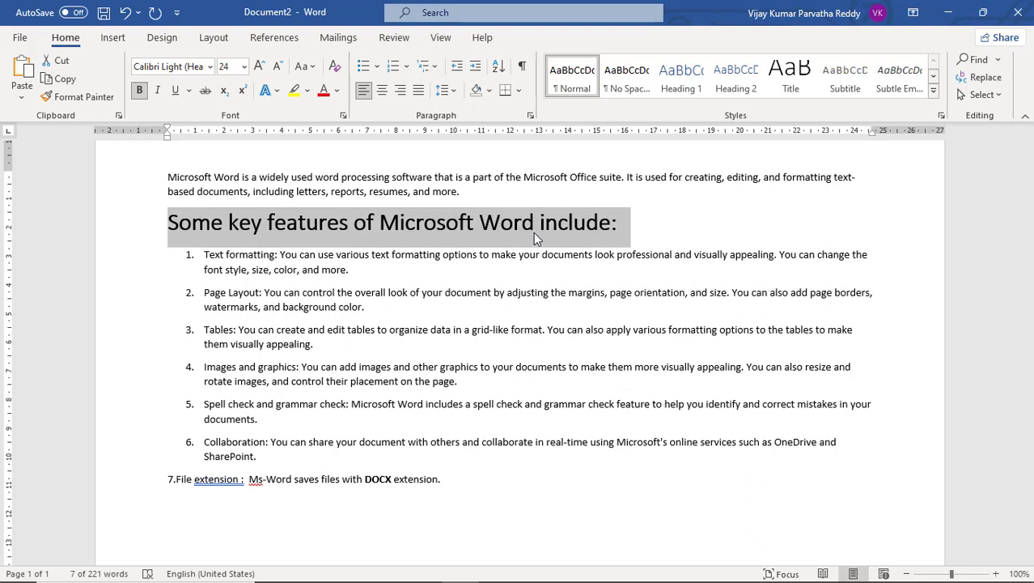
{"action": "key", "text": "ctrl+shift+comma"}
{"action": "key", "text": "ctrl+shift+comma"}
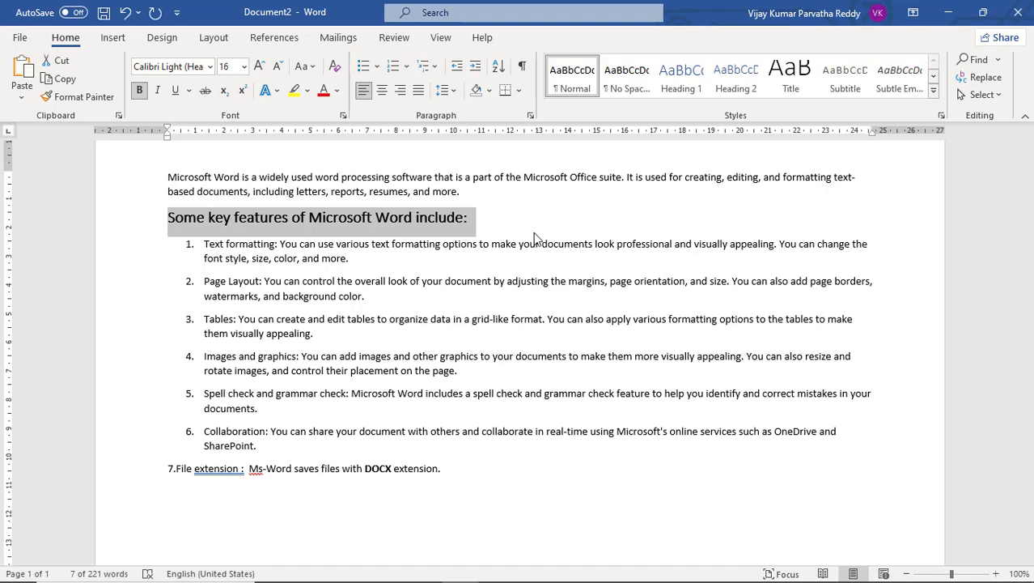
Grow the selected heading's font size stepwise to 22 and reduce it back to 16.
{"action": "key", "text": "ctrl+shift+period"}
{"action": "key", "text": "ctrl+shift+period"}
{"action": "key", "text": "ctrl+shift+period"}
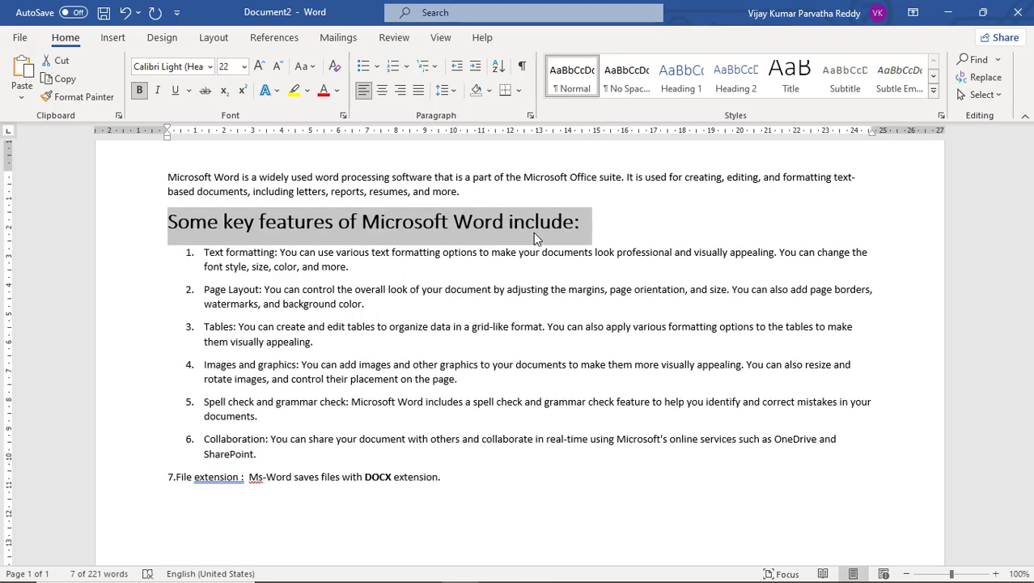
{"action": "key", "text": "ctrl+shift+comma"}
{"action": "key", "text": "ctrl+shift+comma"}
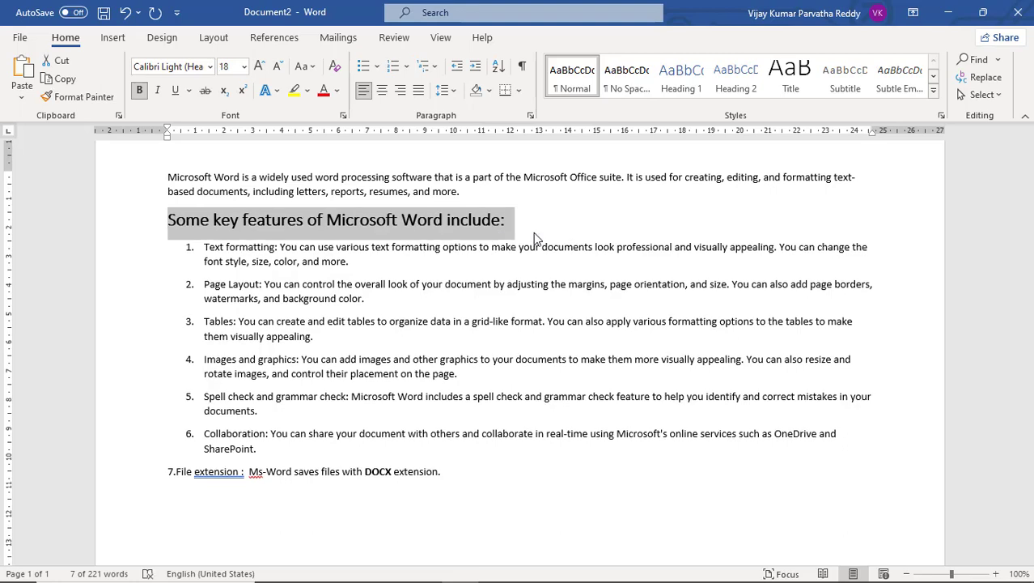
{"action": "key", "text": "ctrl+shift+comma"}
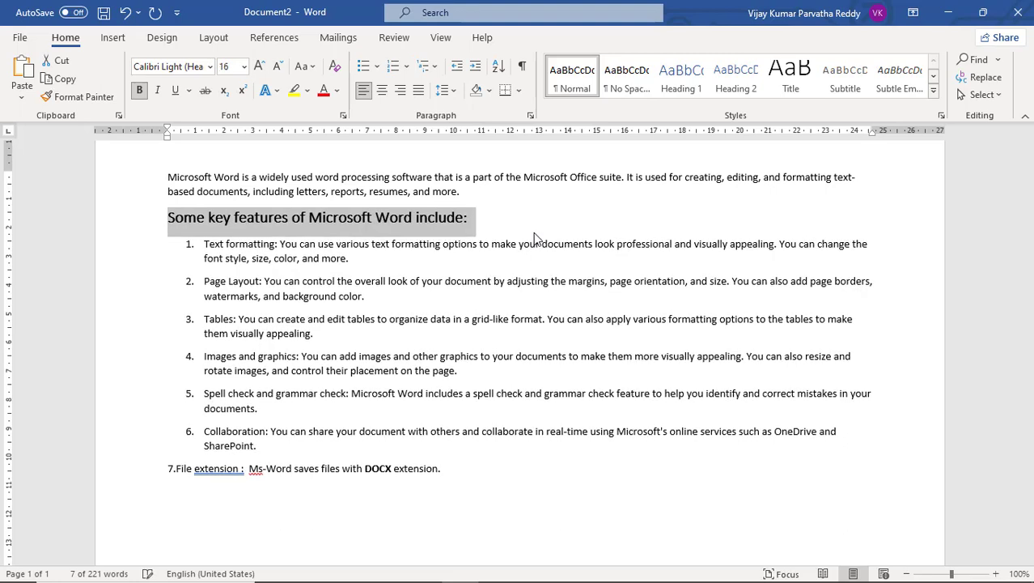
Step the selected heading's font size up past 20 and back down to 18.
{"action": "key", "text": "ctrl+shift+period"}
{"action": "key", "text": "ctrl+shift+period"}
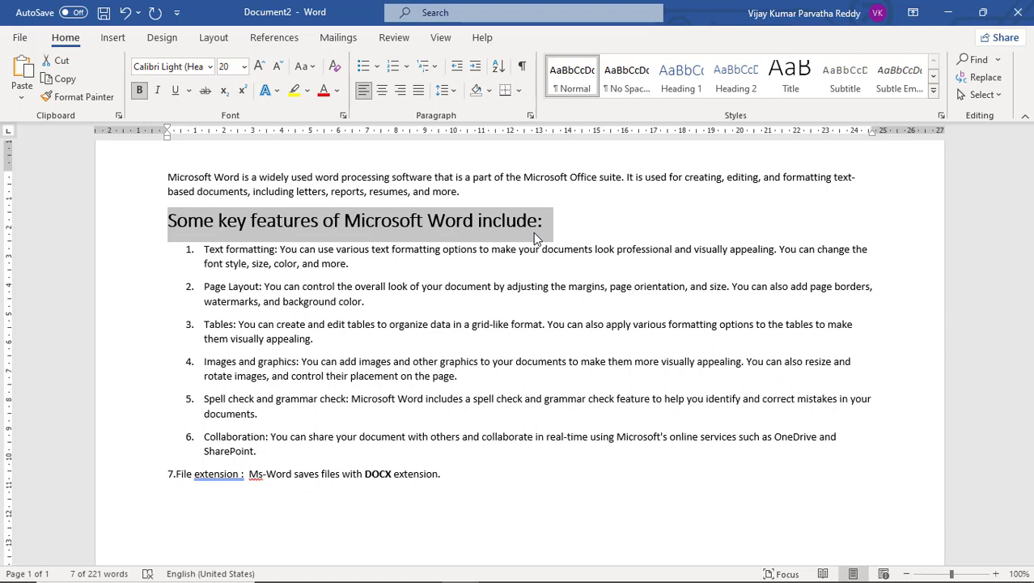
{"action": "left_click", "coordinate": [260, 68]}
{"action": "left_click", "coordinate": [260, 68]}
{"action": "left_click", "coordinate": [276, 68]}
{"action": "left_click", "coordinate": [276, 68]}
{"action": "left_click", "coordinate": [276, 68]}
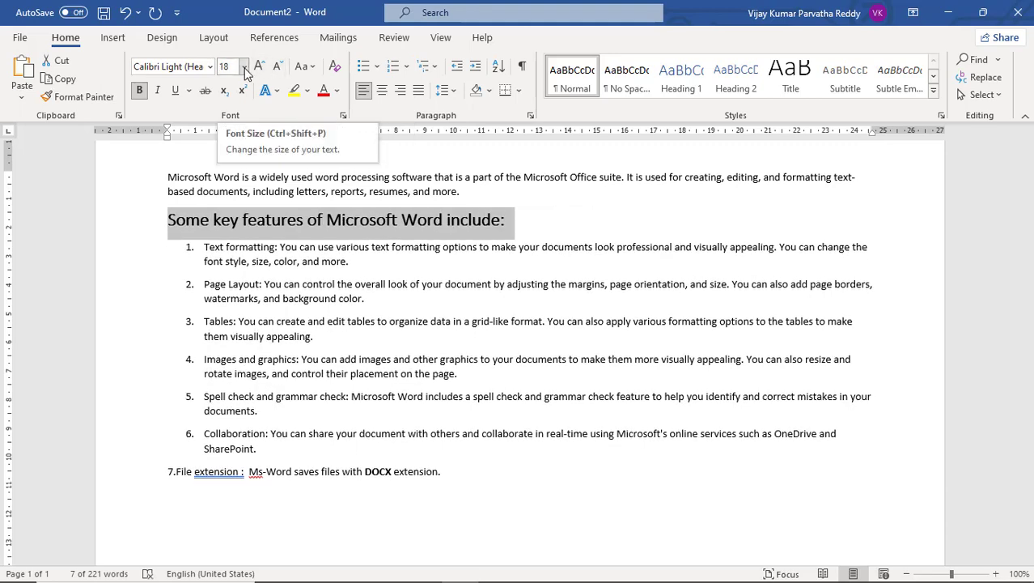
Set the selected heading's font size to 20 and try applying Sentence case to it.
{"action": "left_click", "coordinate": [244, 67]}
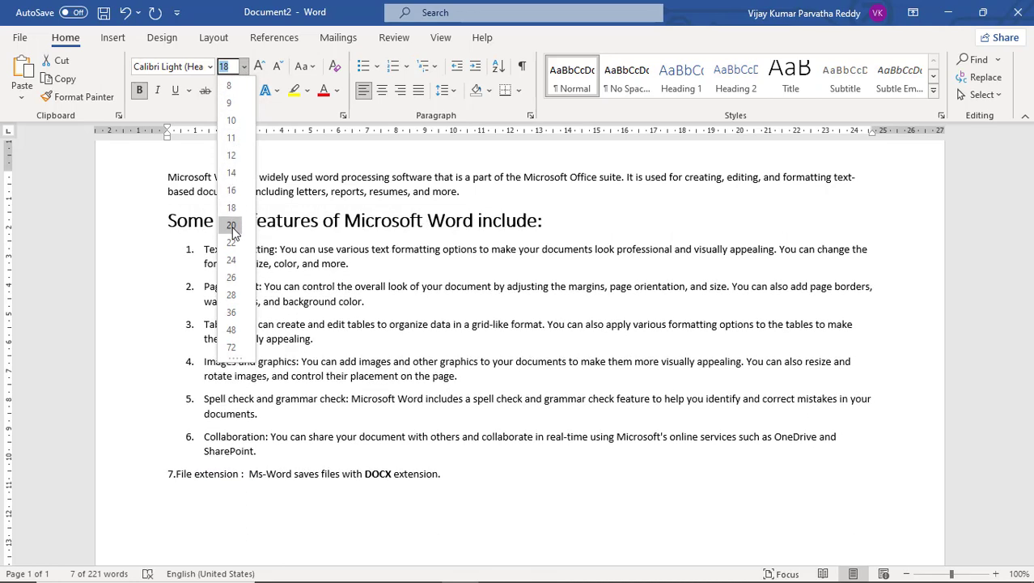
{"action": "left_click", "coordinate": [232, 226]}
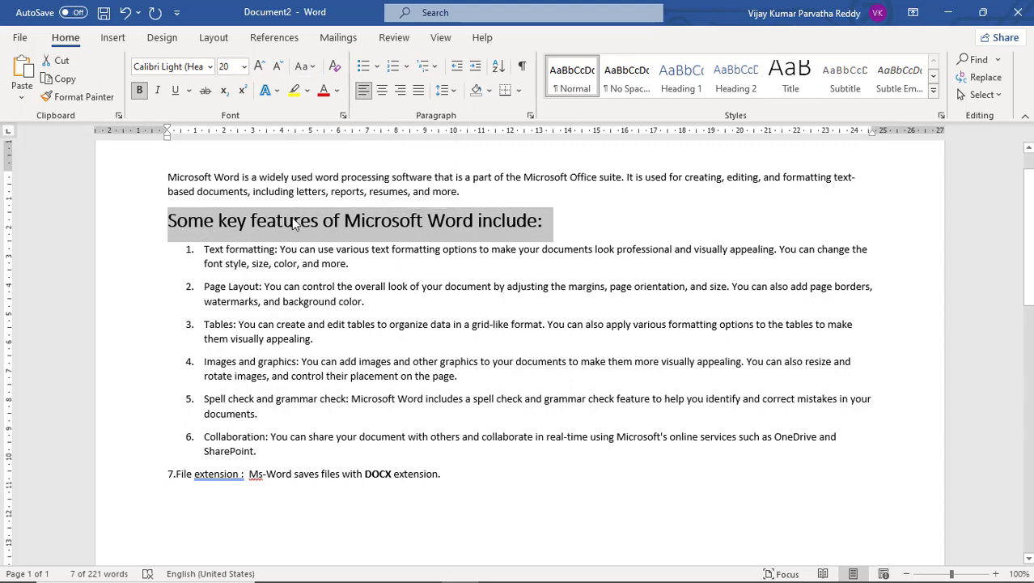
{"action": "left_click", "coordinate": [314, 67]}
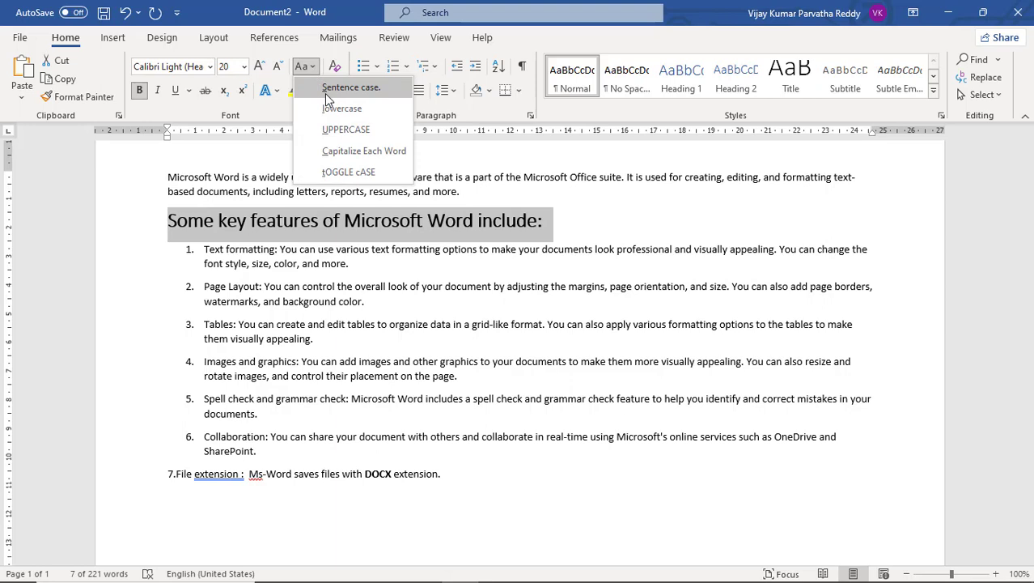
{"action": "left_click", "coordinate": [326, 89]}
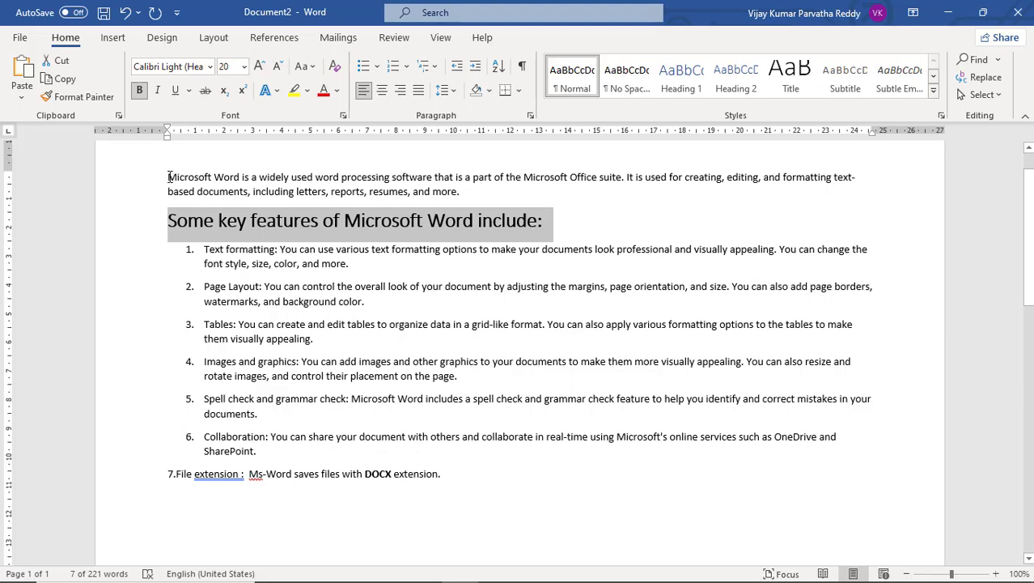
Select the whole opening paragraph and change its text to lowercase and then to Sentence case.
{"action": "left_click_drag", "start_coordinate": [168, 177], "coordinate": [461, 193]}
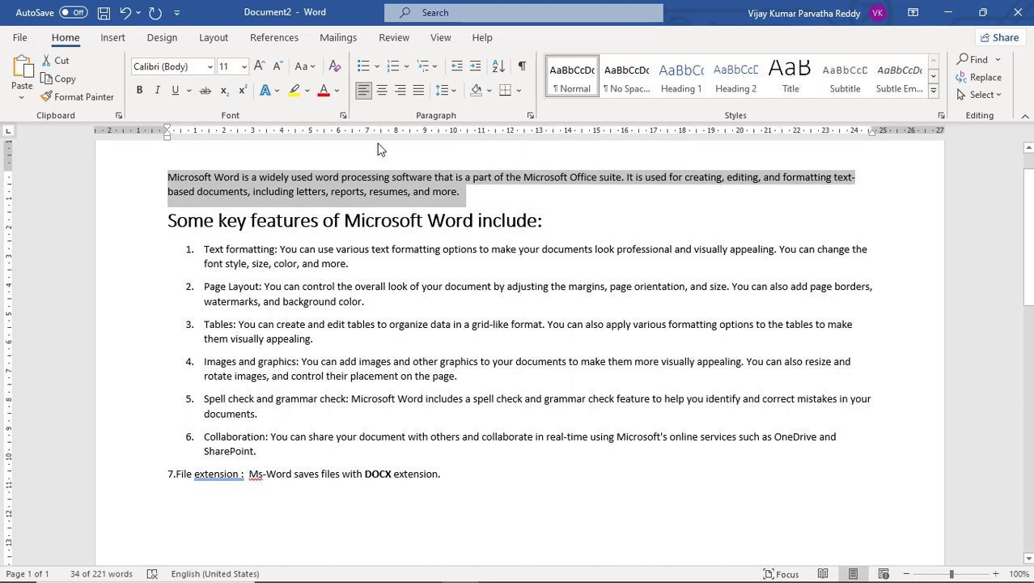
{"action": "left_click", "coordinate": [311, 70]}
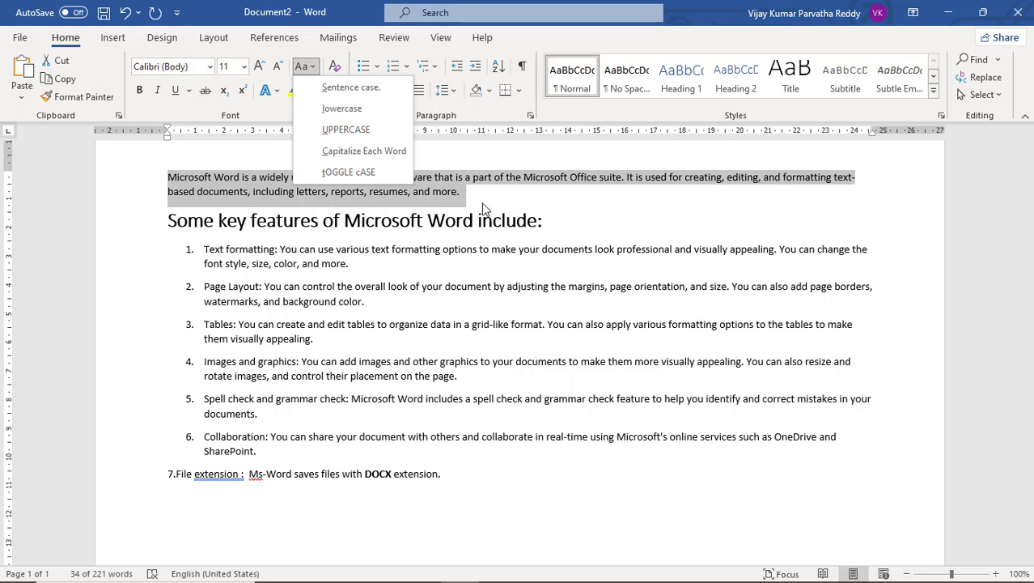
{"action": "left_click", "coordinate": [463, 199]}
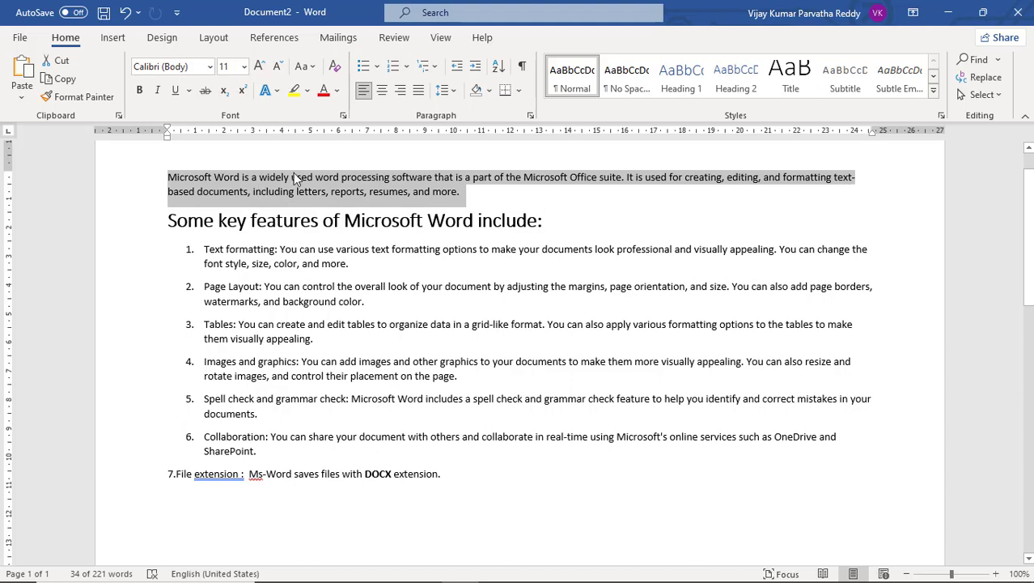
{"action": "left_click", "coordinate": [313, 68]}
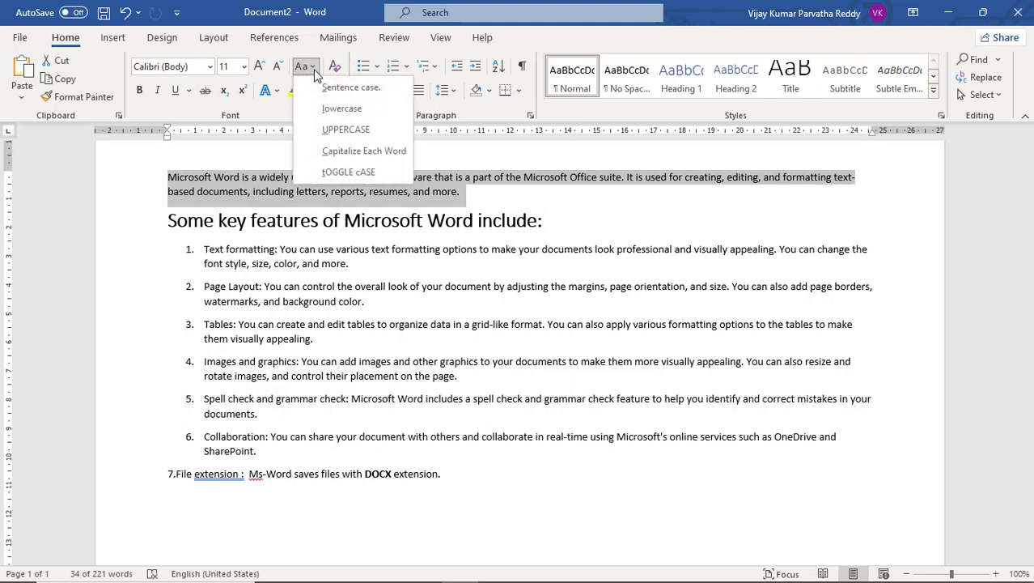
{"action": "left_click", "coordinate": [325, 110]}
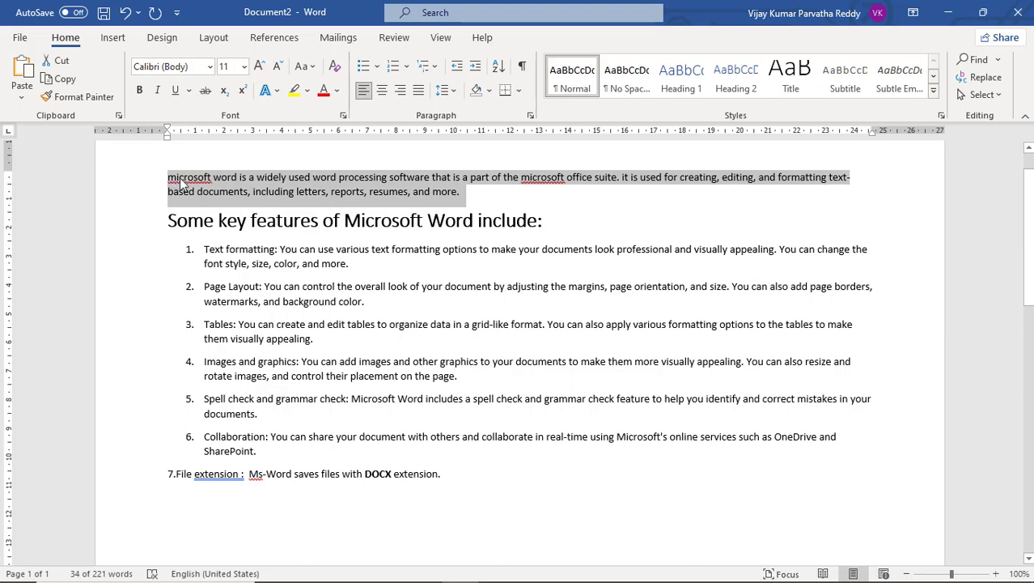
{"action": "left_click", "coordinate": [307, 68]}
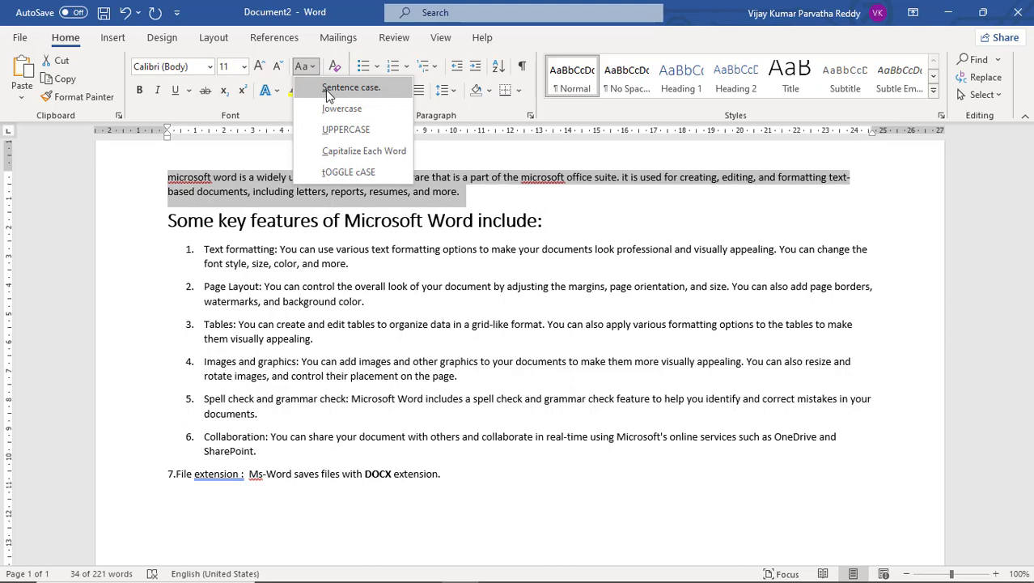
{"action": "left_click", "coordinate": [326, 89]}
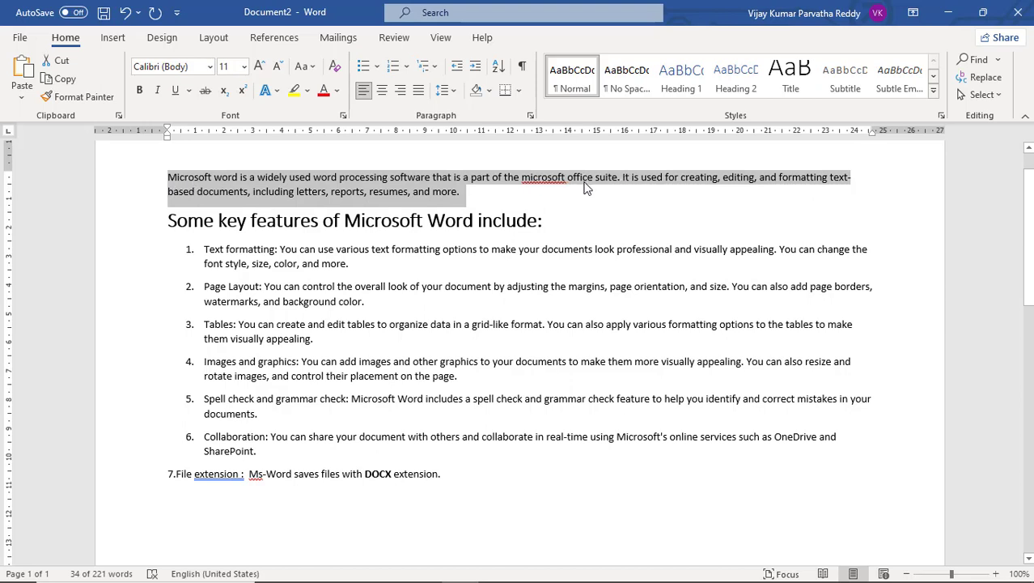
Change the selected opening paragraph to UPPERCASE and then to Capitalize Each Word.
{"action": "left_click", "coordinate": [312, 68]}
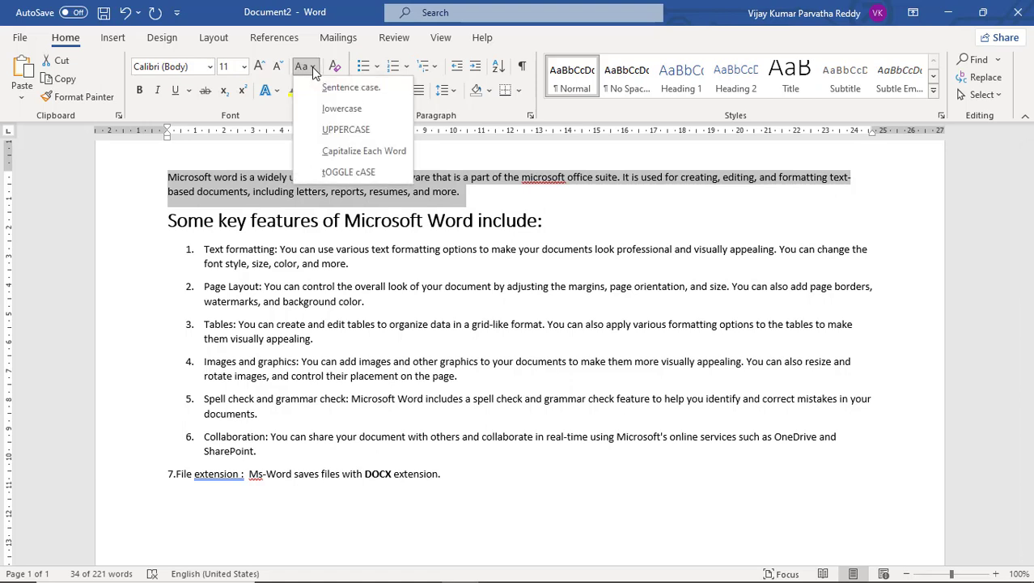
{"action": "left_click", "coordinate": [333, 133]}
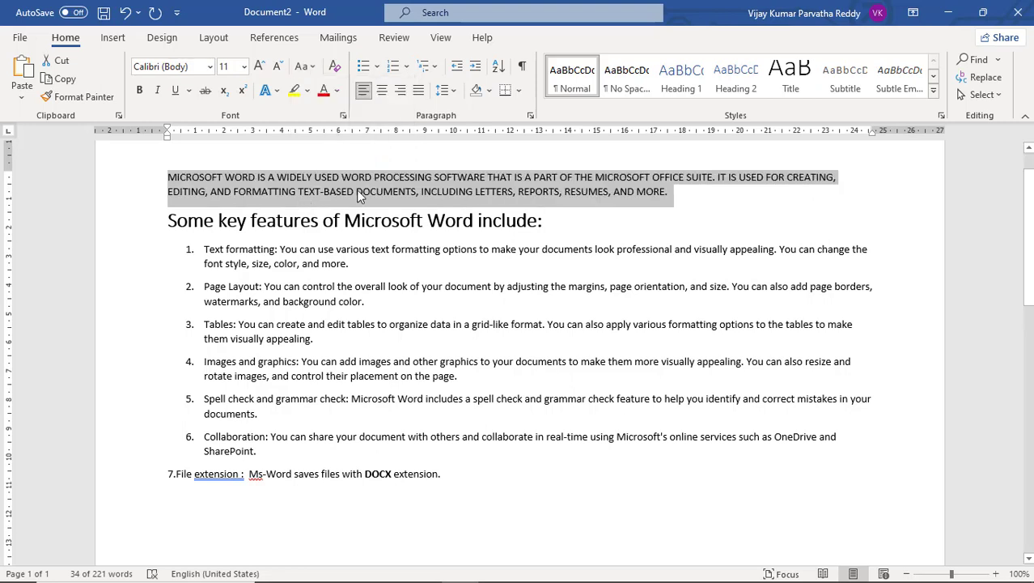
{"action": "left_click", "coordinate": [312, 68]}
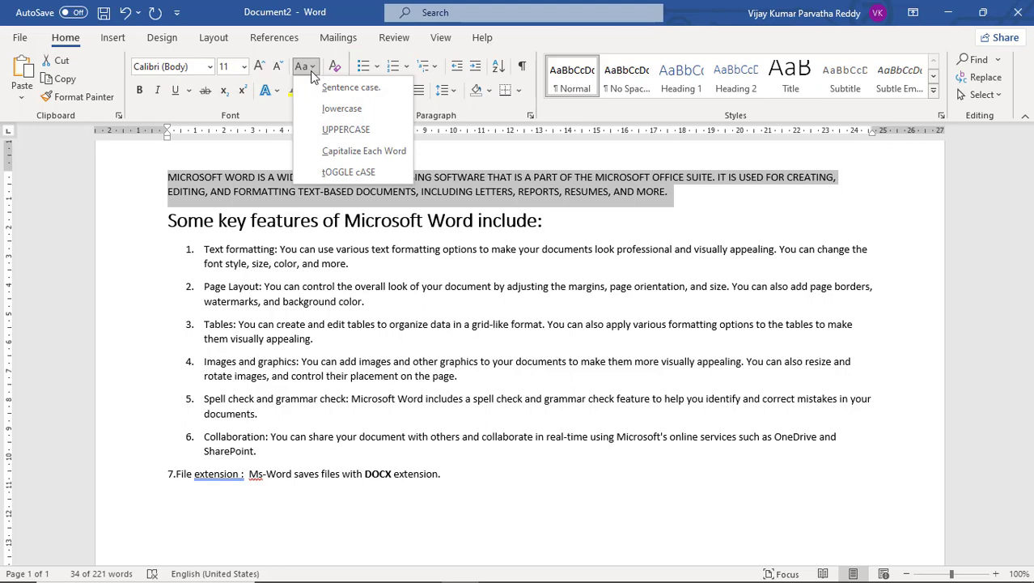
{"action": "left_click", "coordinate": [328, 151]}
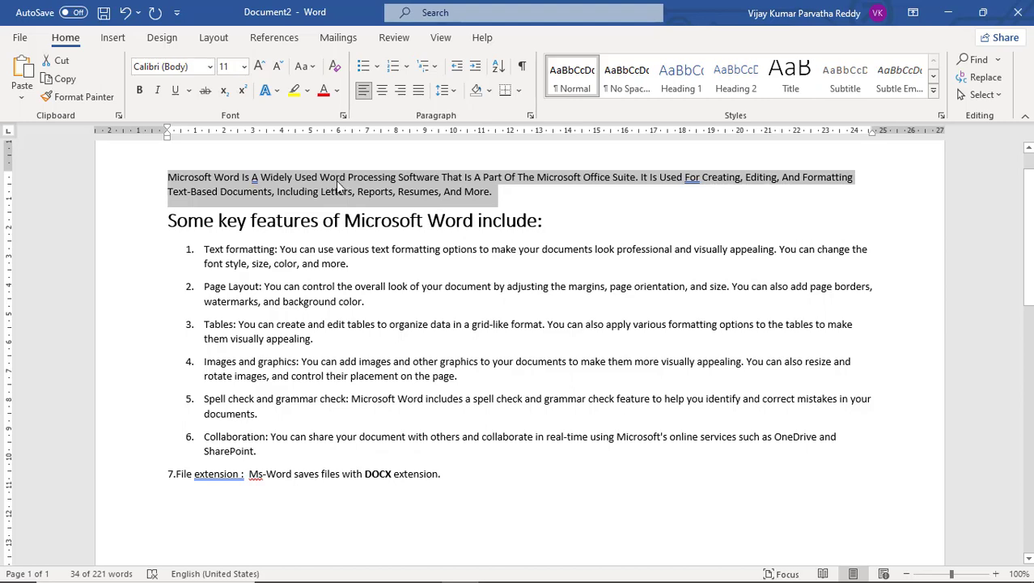
Apply tOGGLE cASE to the selected opening paragraph and then return it to Sentence case.
{"action": "left_click", "coordinate": [311, 67]}
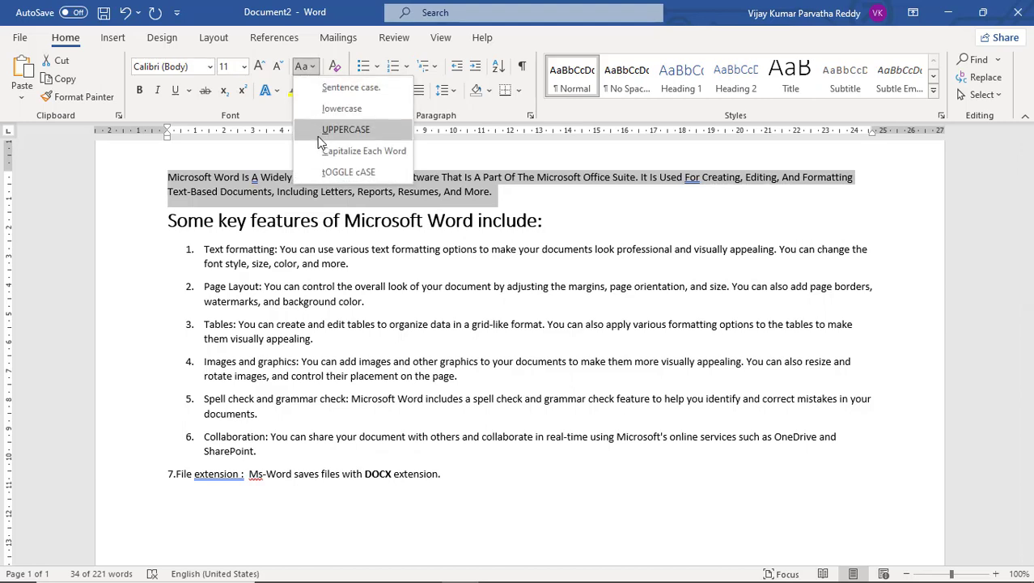
{"action": "left_click", "coordinate": [339, 176]}
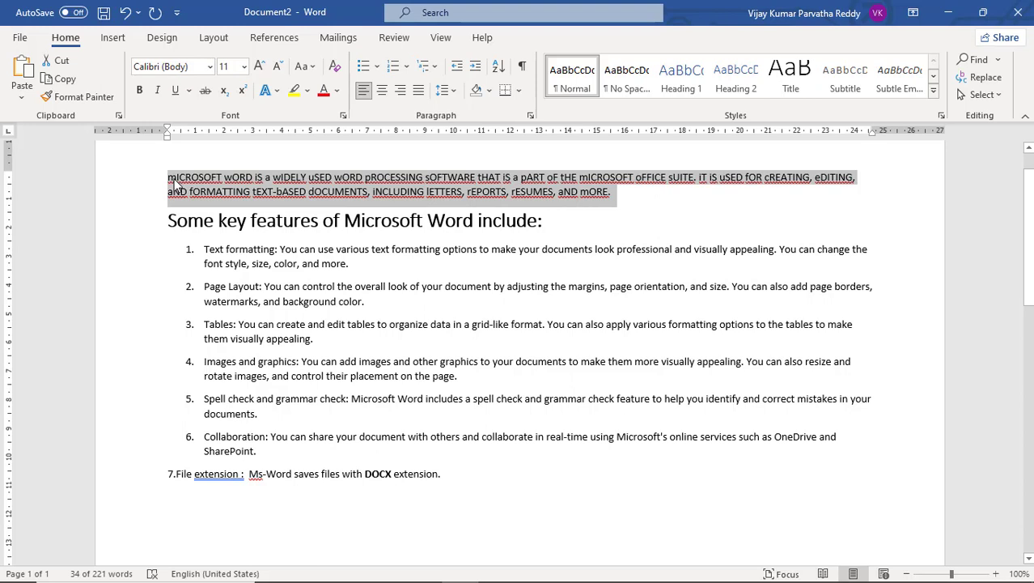
{"action": "left_click", "coordinate": [313, 67]}
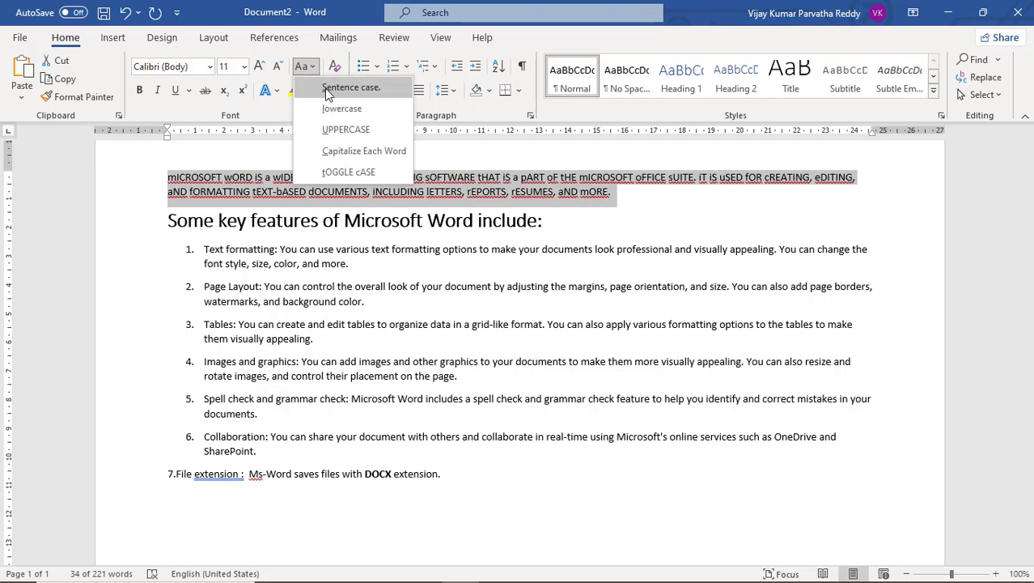
{"action": "left_click", "coordinate": [328, 88]}
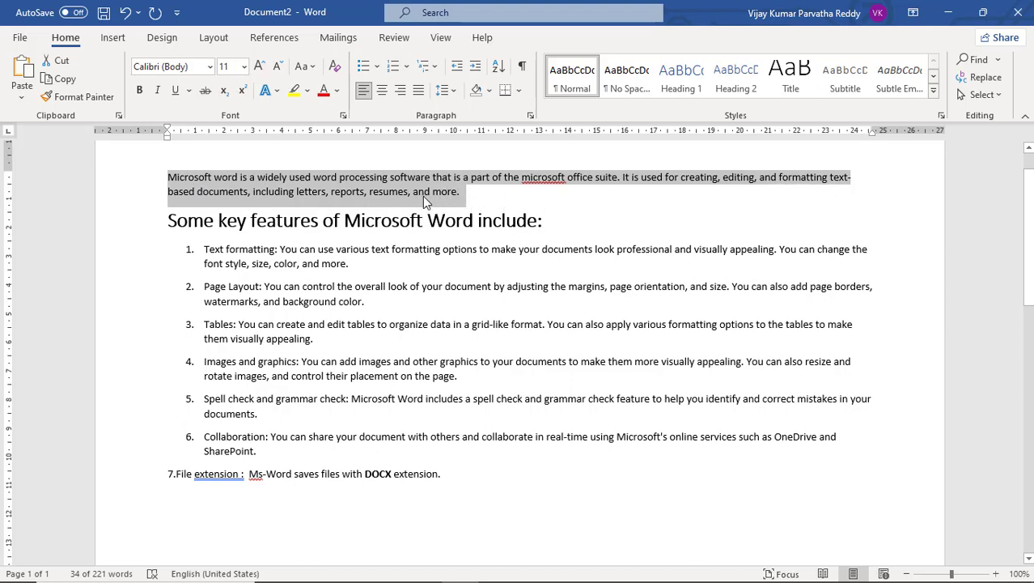
Change only the word "microsoft" before "office suite" in the opening paragraph to UPPERCASE and deselect it.
{"action": "left_click", "coordinate": [534, 178]}
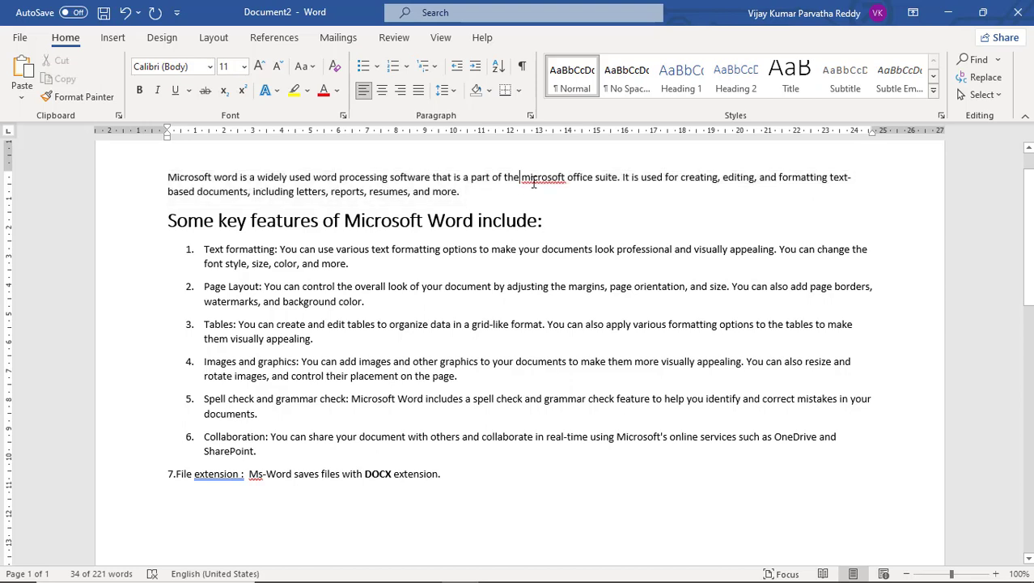
{"action": "left_click_drag", "start_coordinate": [567, 178], "coordinate": [520, 182]}
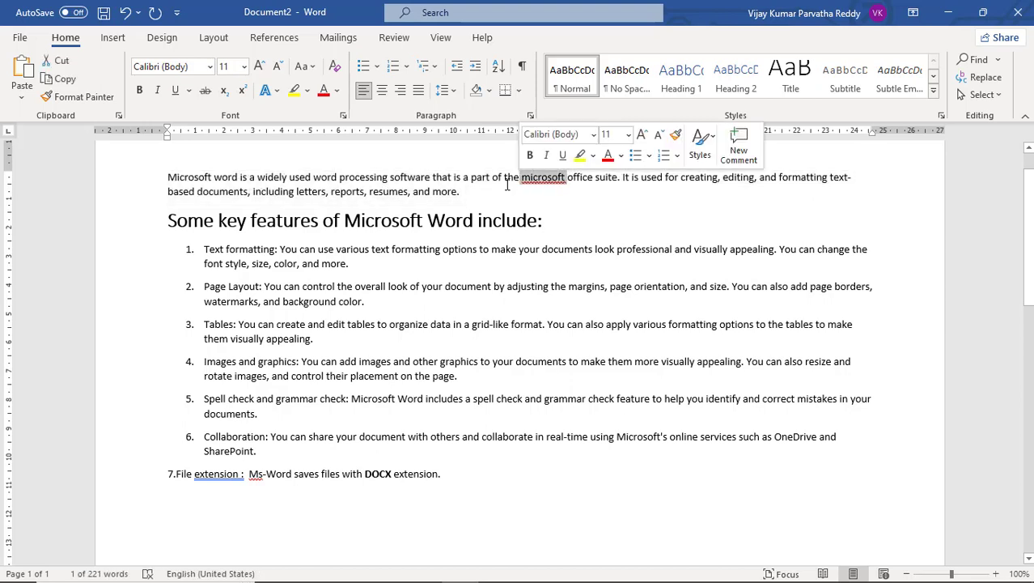
{"action": "left_click", "coordinate": [312, 68]}
{"action": "left_click", "coordinate": [340, 132]}
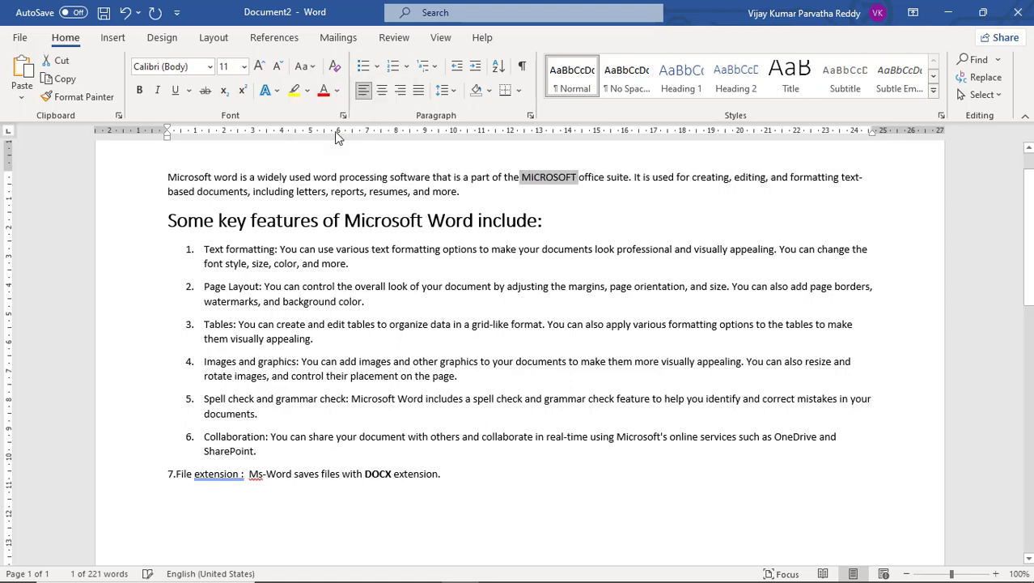
{"action": "left_click", "coordinate": [497, 183]}
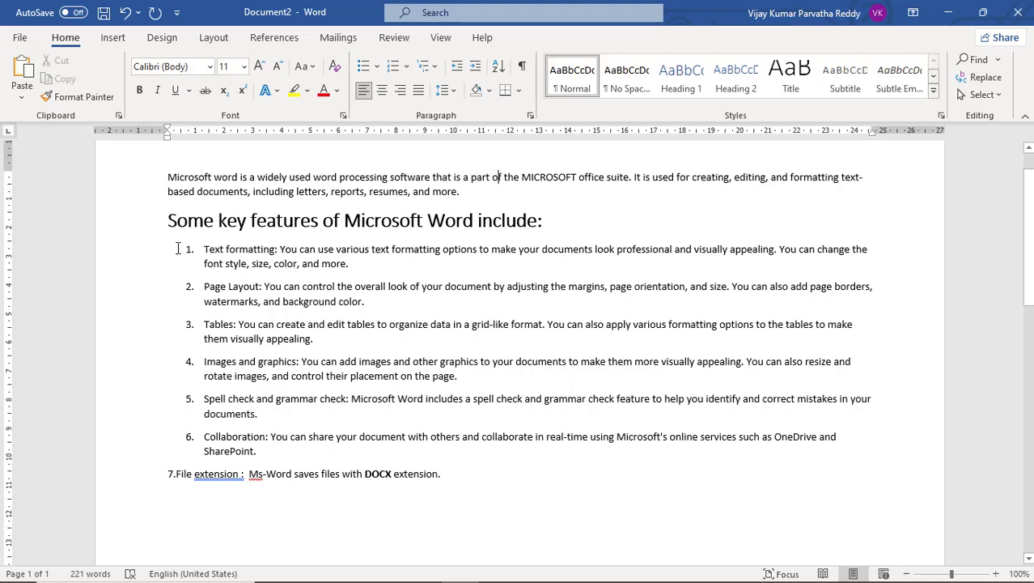
{"action": "left_click_drag", "start_coordinate": [175, 249], "coordinate": [350, 264]}
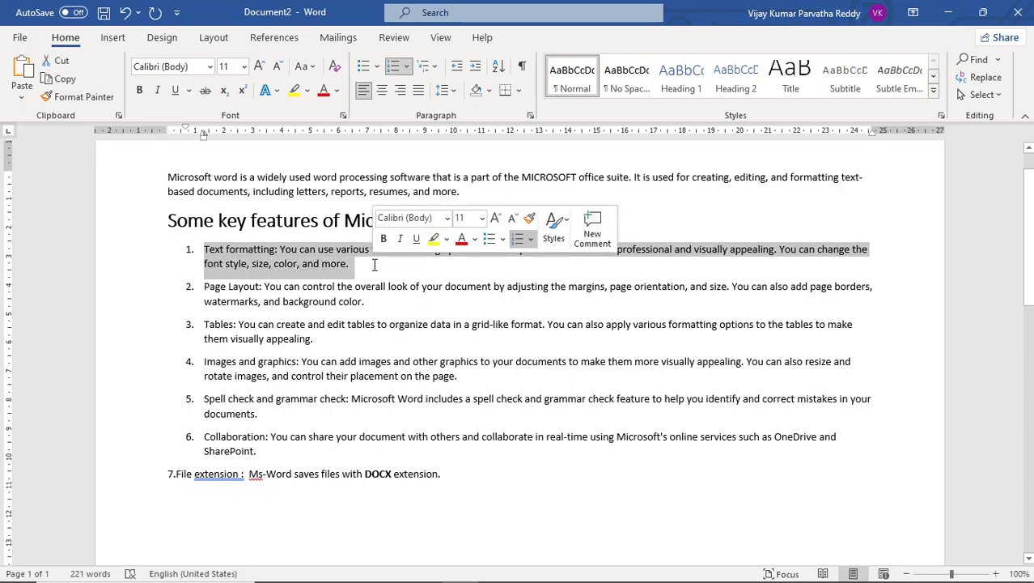
{"action": "left_click", "coordinate": [322, 220]}
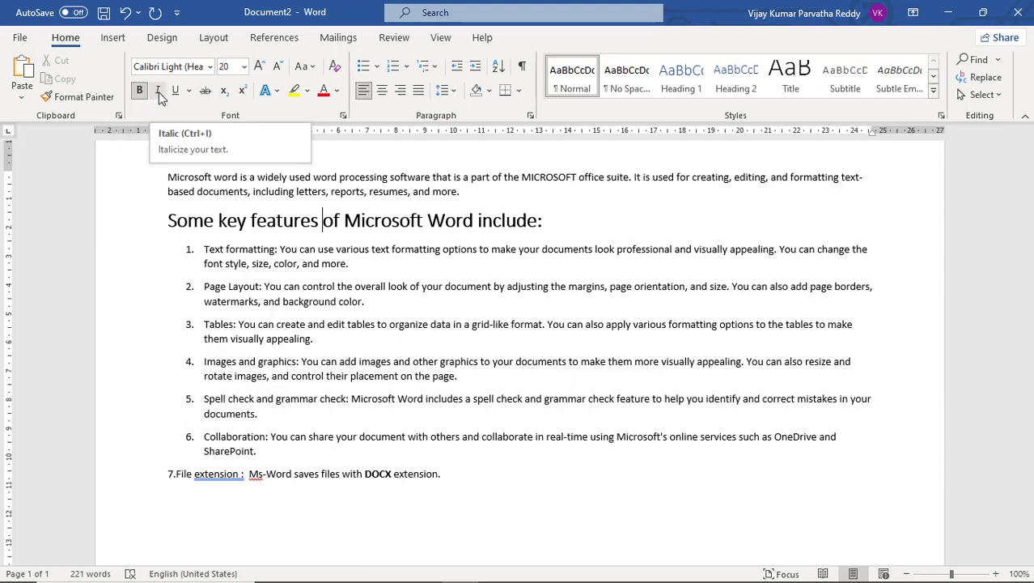
{"action": "left_click", "coordinate": [290, 227]}
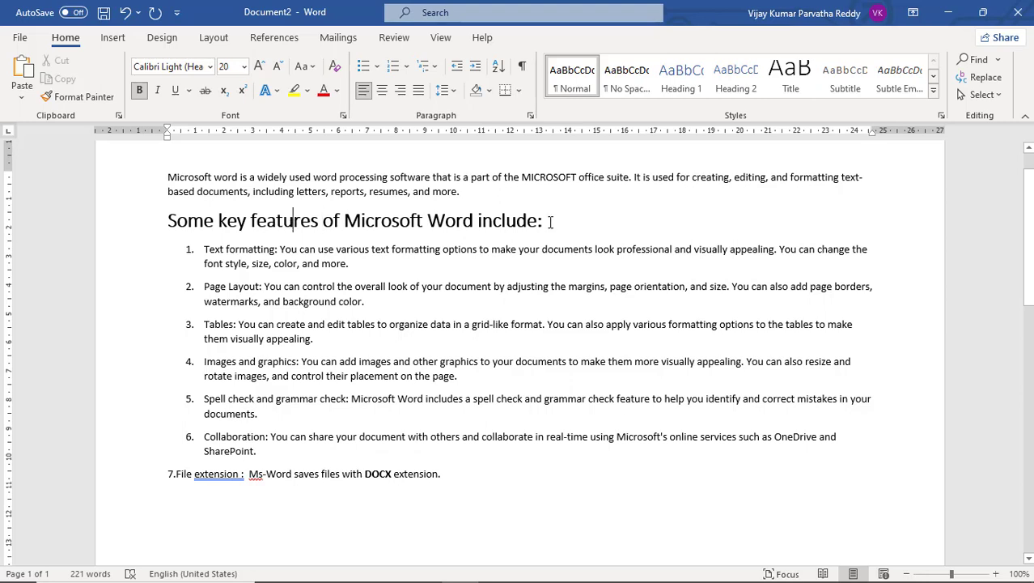
Select the "Some key features of Microsoft Word include:" heading and switch its bold formatting off and on, finishing with bold.
{"action": "left_click_drag", "start_coordinate": [560, 217], "coordinate": [166, 217]}
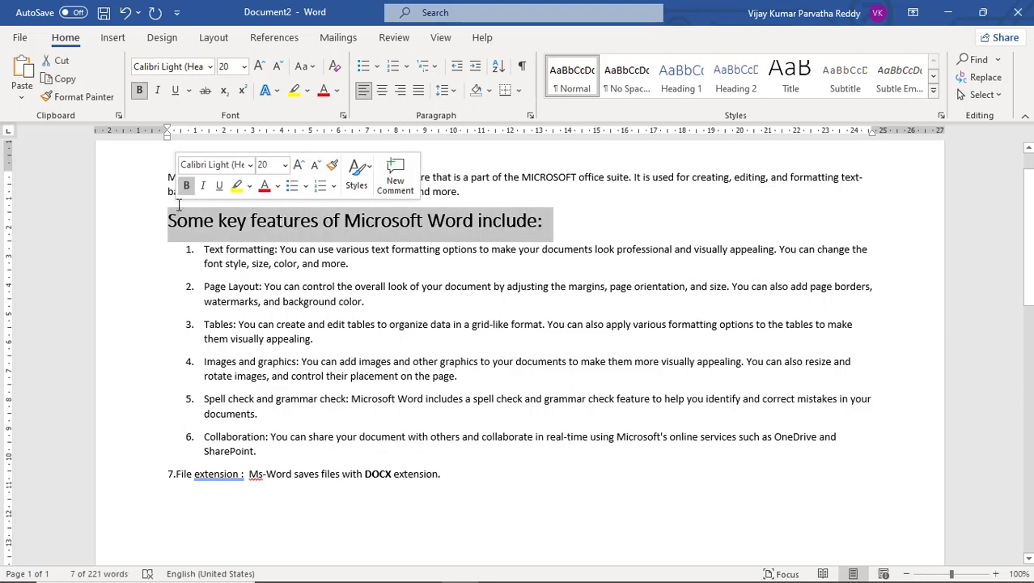
{"action": "left_click", "coordinate": [141, 93]}
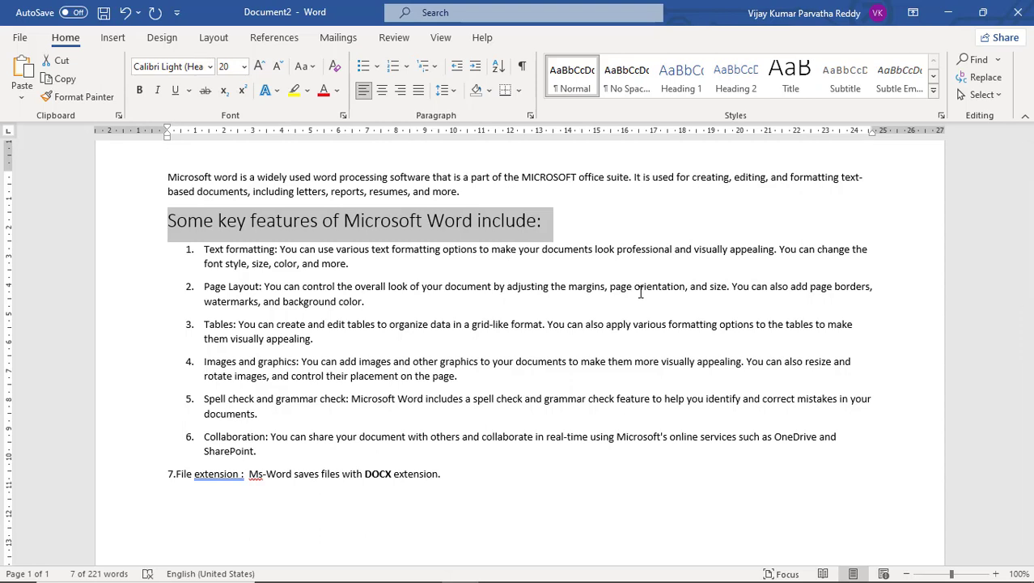
{"action": "key", "text": "ctrl+b"}
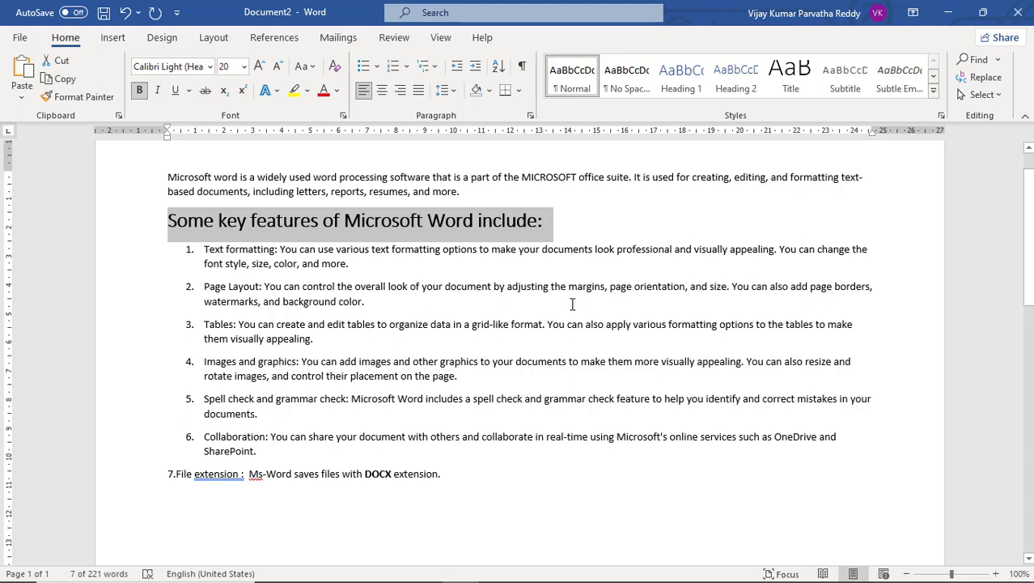
{"action": "key", "text": "ctrl+b"}
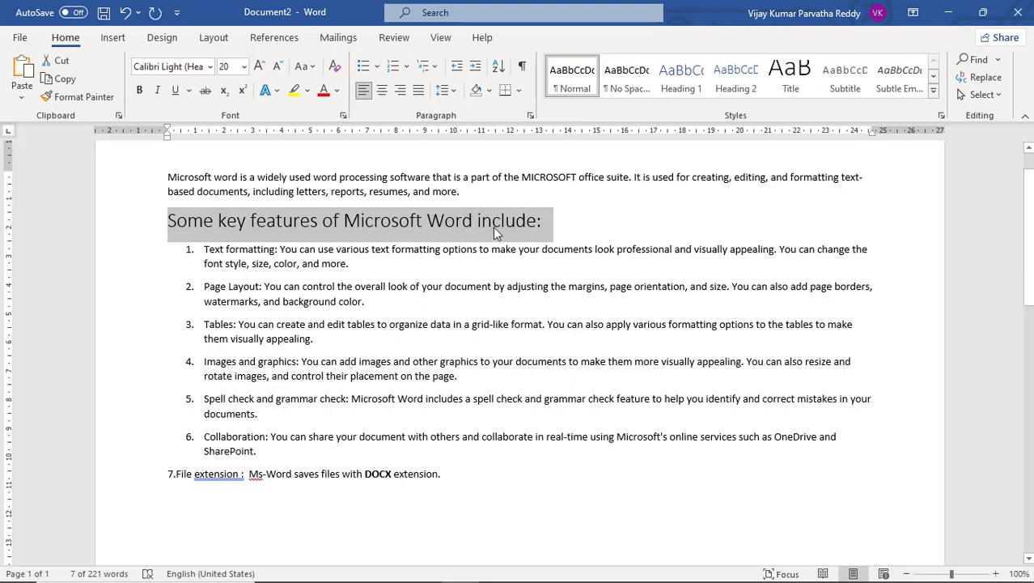
{"action": "key", "text": "ctrl+b"}
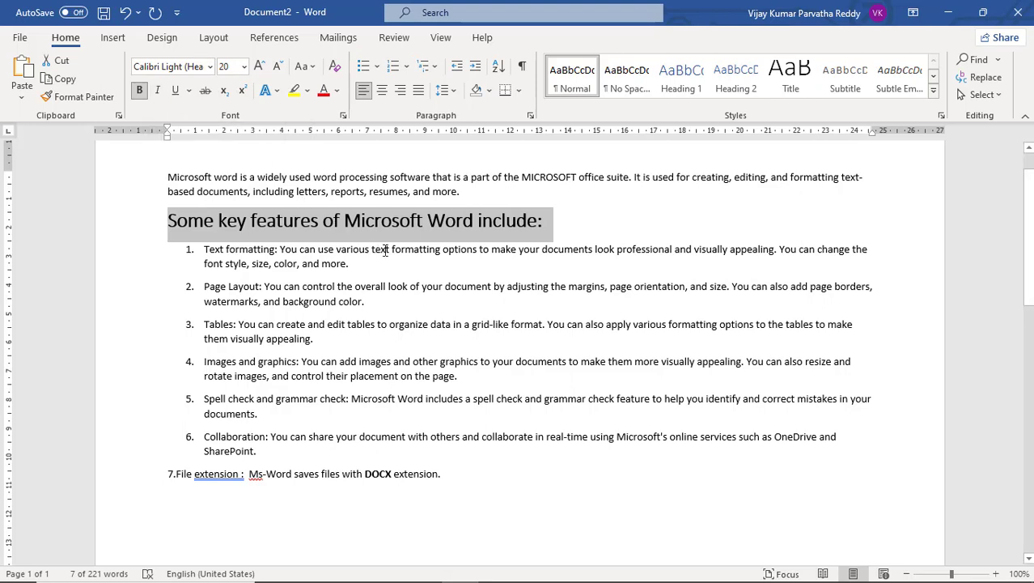
Switch italic formatting on and off for the selected heading, finishing with upright text.
{"action": "key", "text": "ctrl+i"}
{"action": "key", "text": "ctrl+i"}
{"action": "key", "text": "ctrl+i"}
{"action": "key", "text": "ctrl+i"}
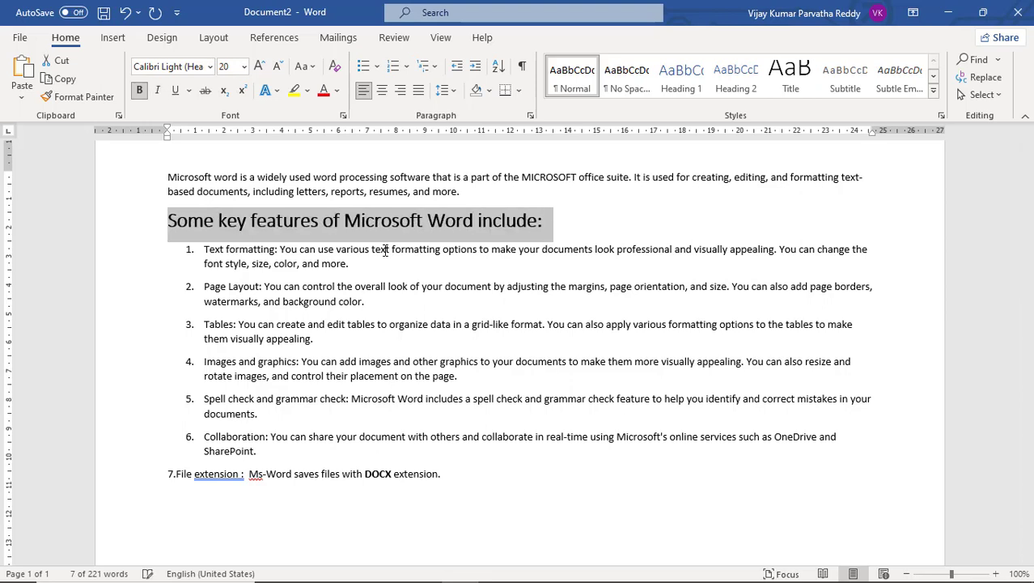
{"action": "key", "text": "ctrl+i"}
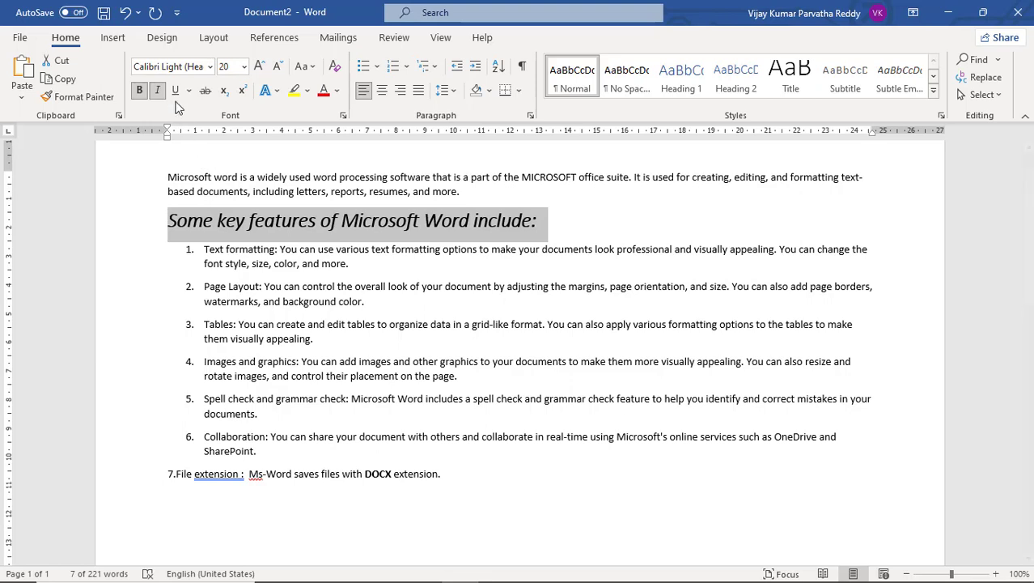
{"action": "left_click", "coordinate": [159, 91]}
{"action": "left_click", "coordinate": [158, 91]}
{"action": "left_click", "coordinate": [159, 91]}
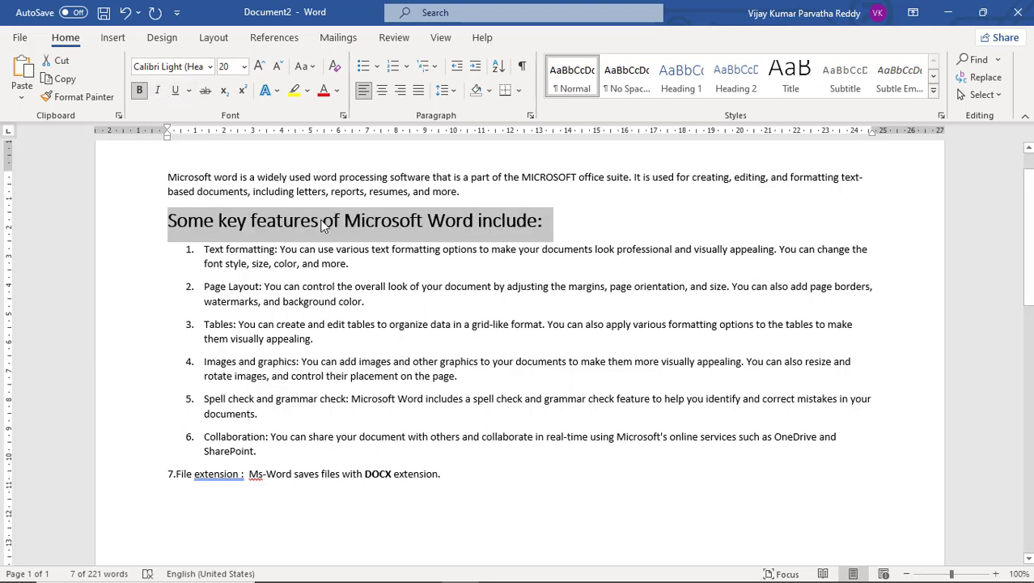
Switch the single underline on and off for the selected heading, finishing with the heading underlined.
{"action": "left_click", "coordinate": [175, 94]}
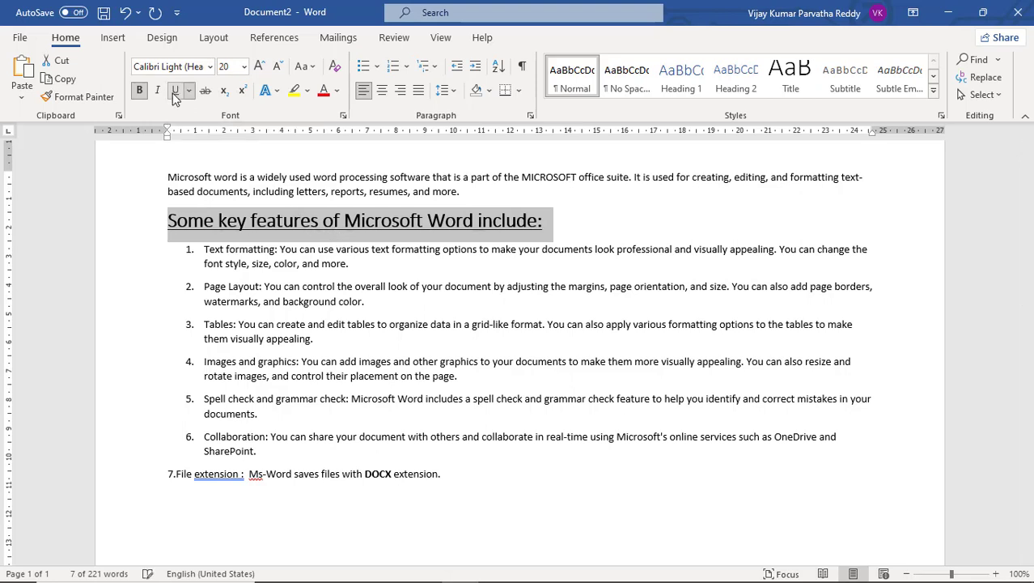
{"action": "left_click", "coordinate": [174, 94]}
{"action": "left_click", "coordinate": [175, 94]}
{"action": "left_click", "coordinate": [173, 96]}
{"action": "left_click", "coordinate": [177, 98]}
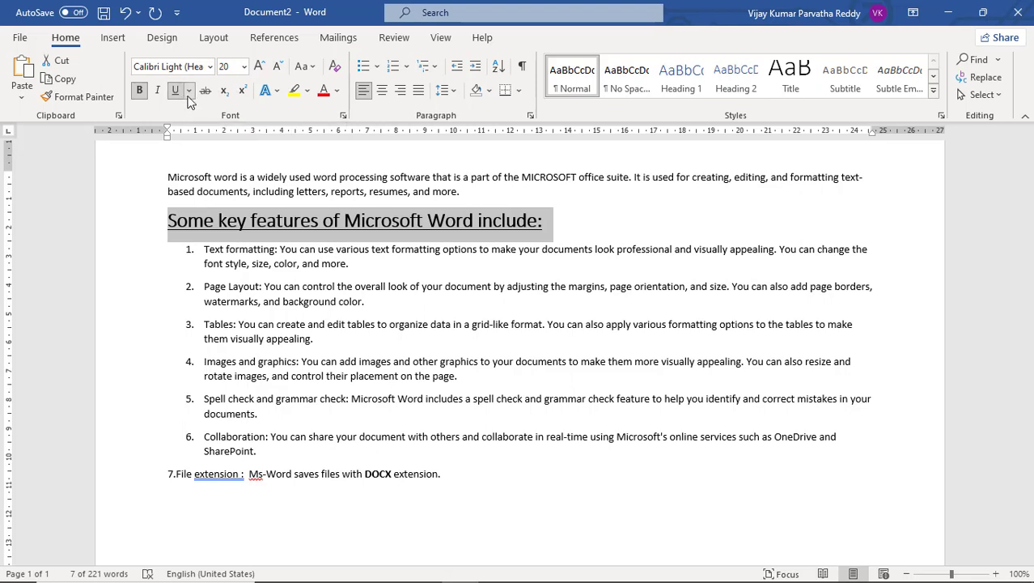
Color the selected heading's underline red and change its style to a double underline.
{"action": "left_click", "coordinate": [189, 93]}
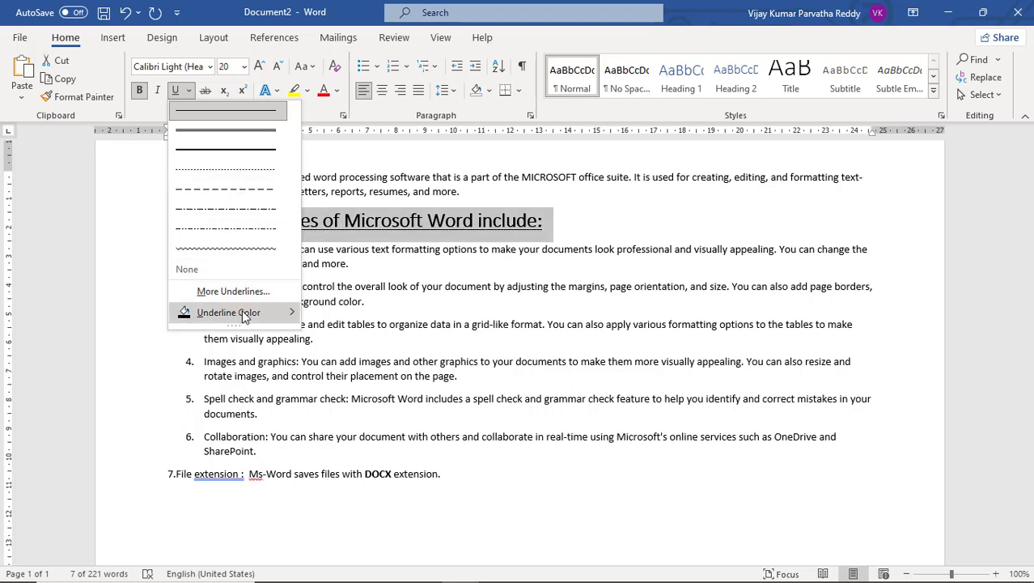
{"action": "mouse_move", "coordinate": [243, 314]}
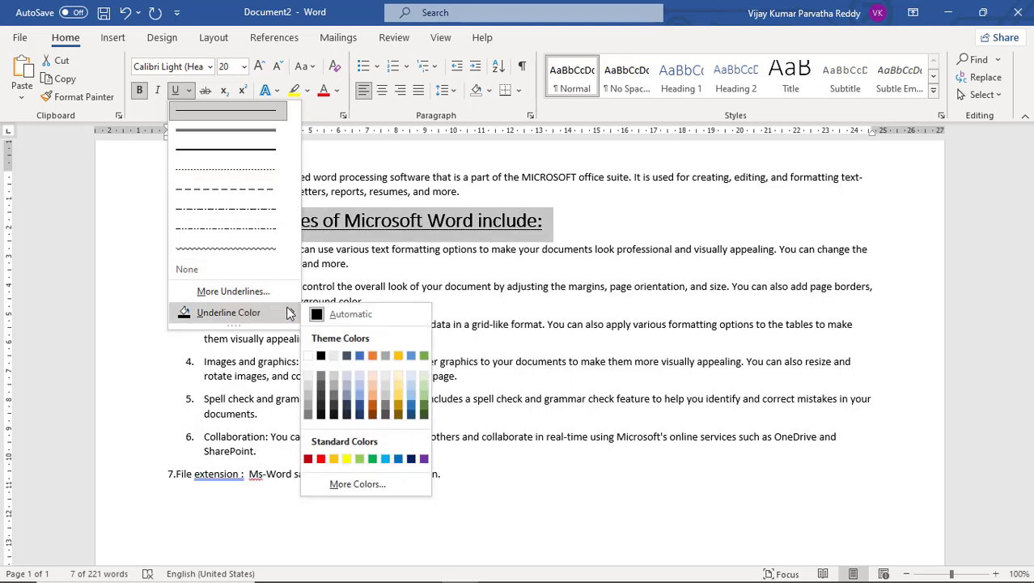
{"action": "mouse_move", "coordinate": [291, 318]}
{"action": "left_click", "coordinate": [323, 462]}
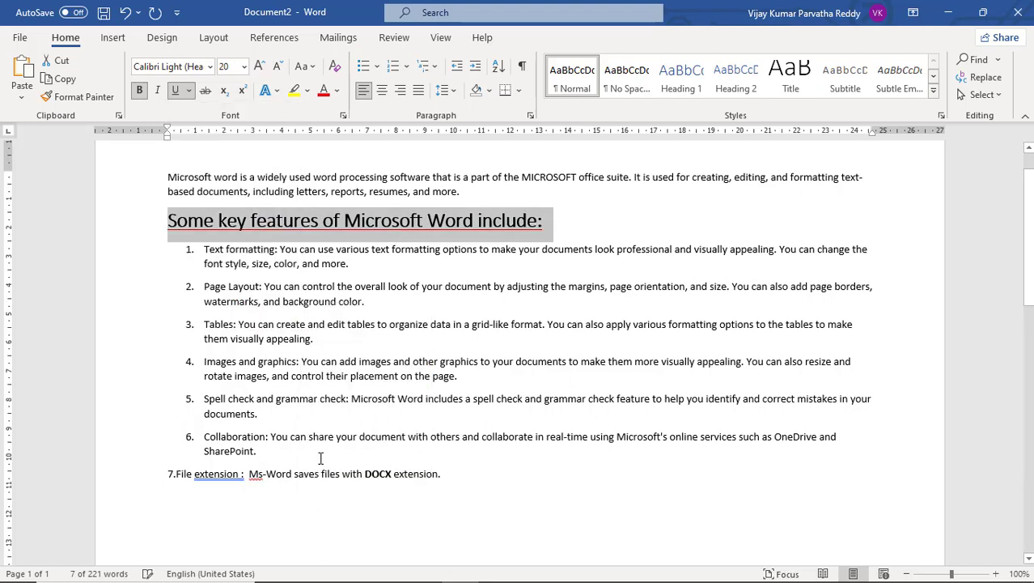
{"action": "left_click", "coordinate": [189, 90]}
{"action": "left_click", "coordinate": [211, 135]}
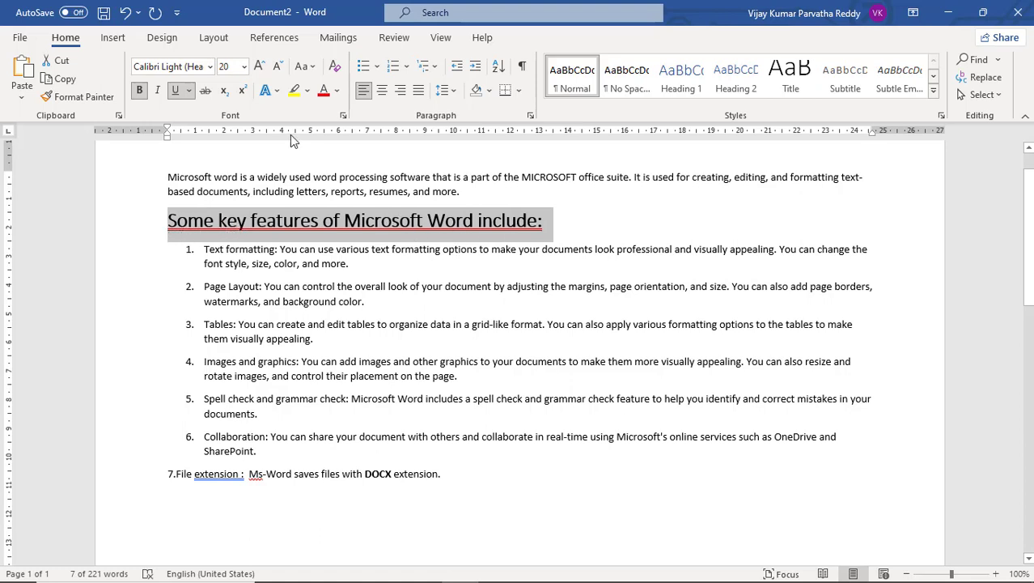
Apply and remove strikethrough on the selected heading several times, finishing without strikethrough.
{"action": "left_click", "coordinate": [205, 91]}
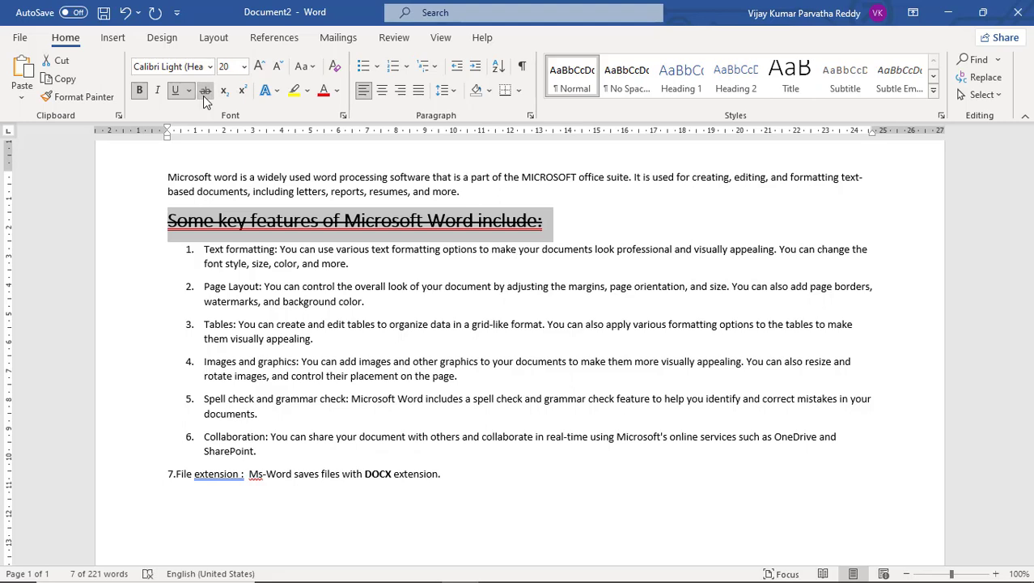
{"action": "left_click", "coordinate": [204, 95]}
{"action": "left_click", "coordinate": [203, 96]}
{"action": "left_click", "coordinate": [207, 91]}
{"action": "left_click", "coordinate": [207, 91]}
{"action": "left_click", "coordinate": [206, 90]}
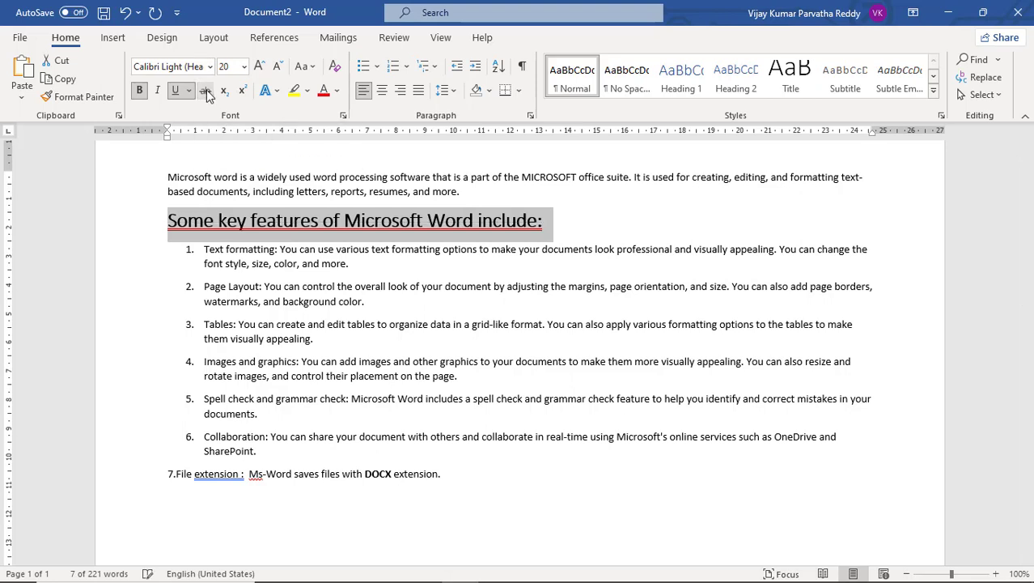
{"action": "left_click", "coordinate": [206, 90]}
{"action": "left_click", "coordinate": [207, 90]}
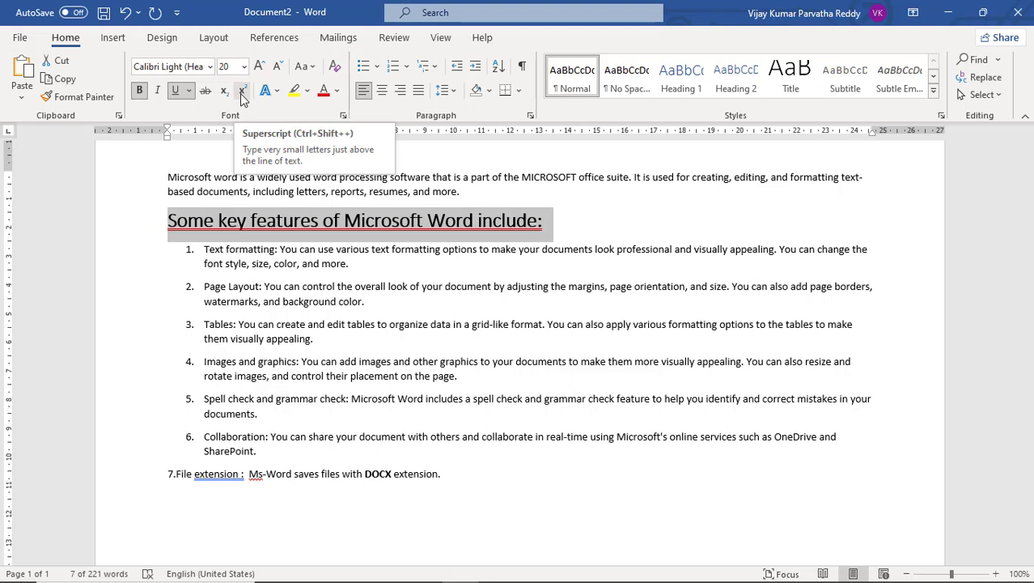
Enter 10th with a superscript "th" at the end of the opening paragraph, select the suffix and delete the whole entry.
{"action": "left_click", "coordinate": [481, 193]}
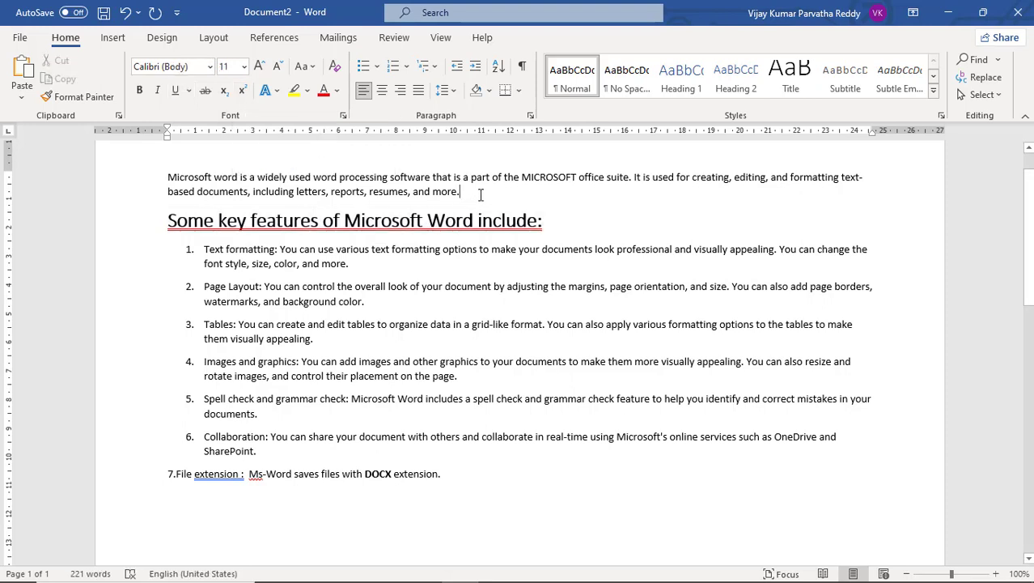
{"action": "type", "text": "10"}
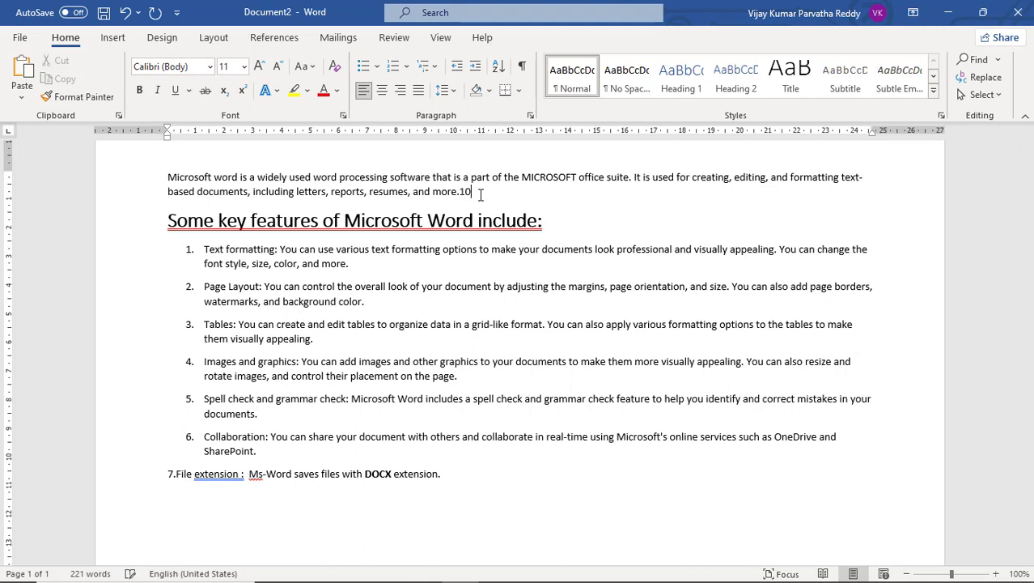
{"action": "type", "text": "th"}
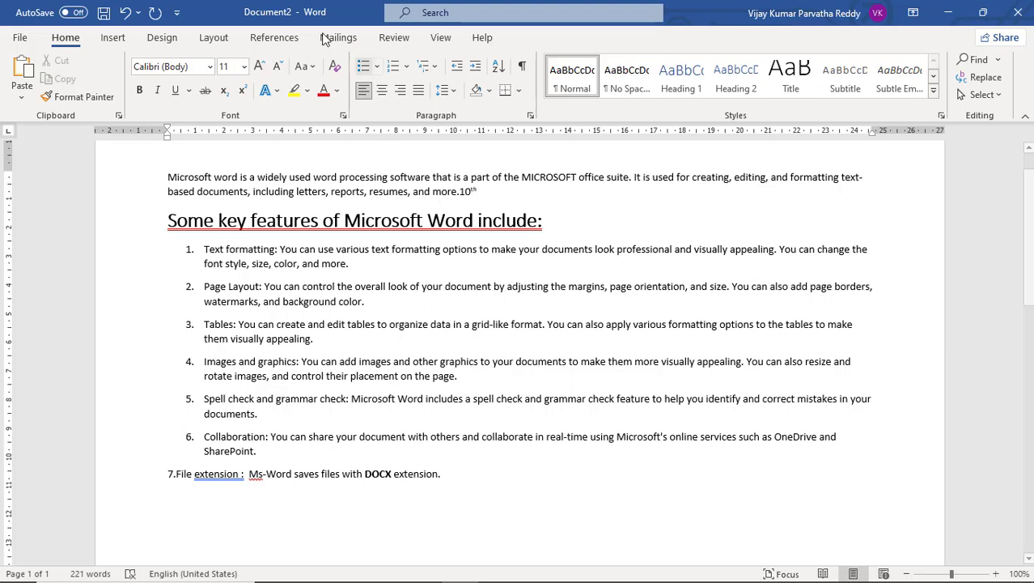
{"action": "double_click", "coordinate": [472, 191]}
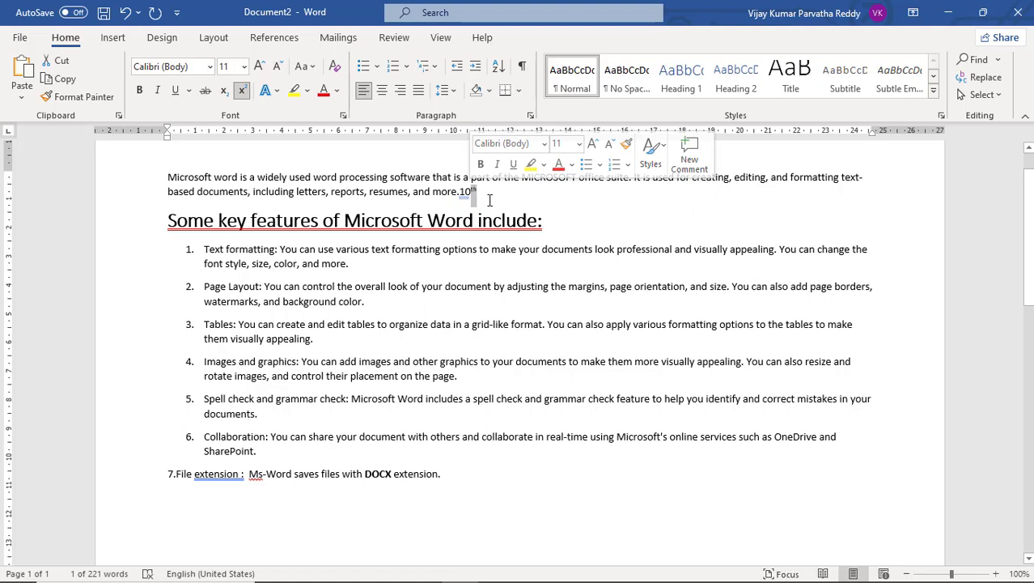
{"action": "key", "text": "BackSpace"}
{"action": "key", "text": "BackSpace"}
{"action": "key", "text": "BackSpace"}
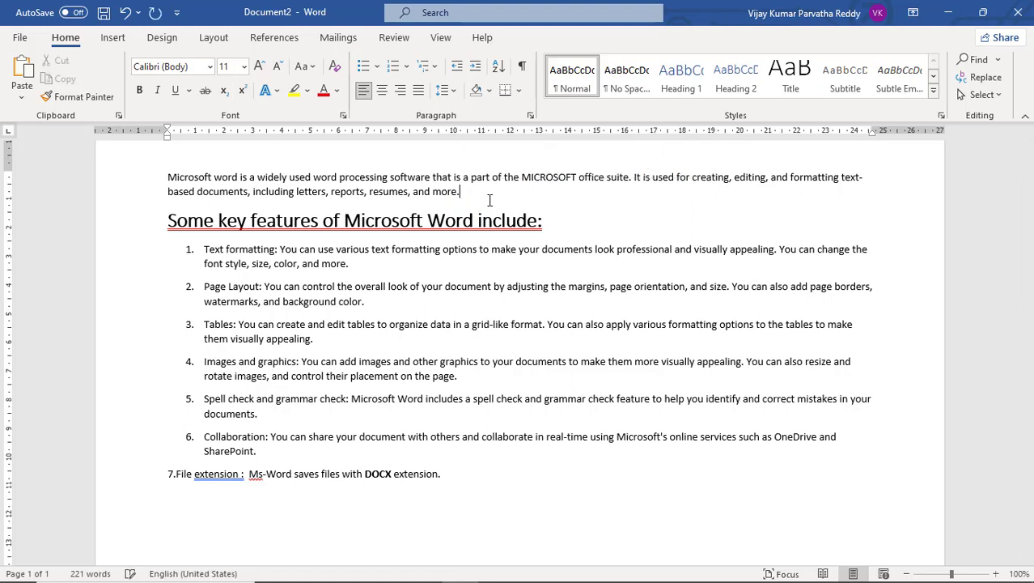
Add a space and the number 22 at the end of the opening paragraph.
{"action": "type", "text": "2"}
{"action": "key", "text": "BackSpace"}
{"action": "key", "text": "BackSpace"}
{"action": "key", "text": "BackSpace"}
{"action": "key", "text": "BackSpace"}
{"action": "key", "text": "BackSpace"}
{"action": "key", "text": "BackSpace"}
{"action": "key", "text": "BackSpace"}
{"action": "type", "text": "22"}
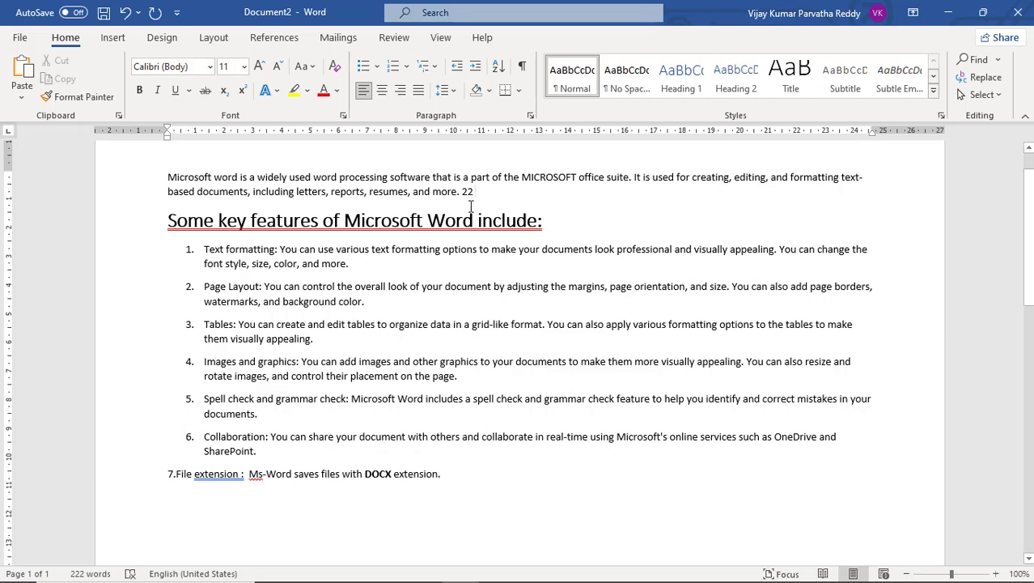
Format the second digit of 22 as superscript and then change it to subscript.
{"action": "double_click", "coordinate": [468, 191]}
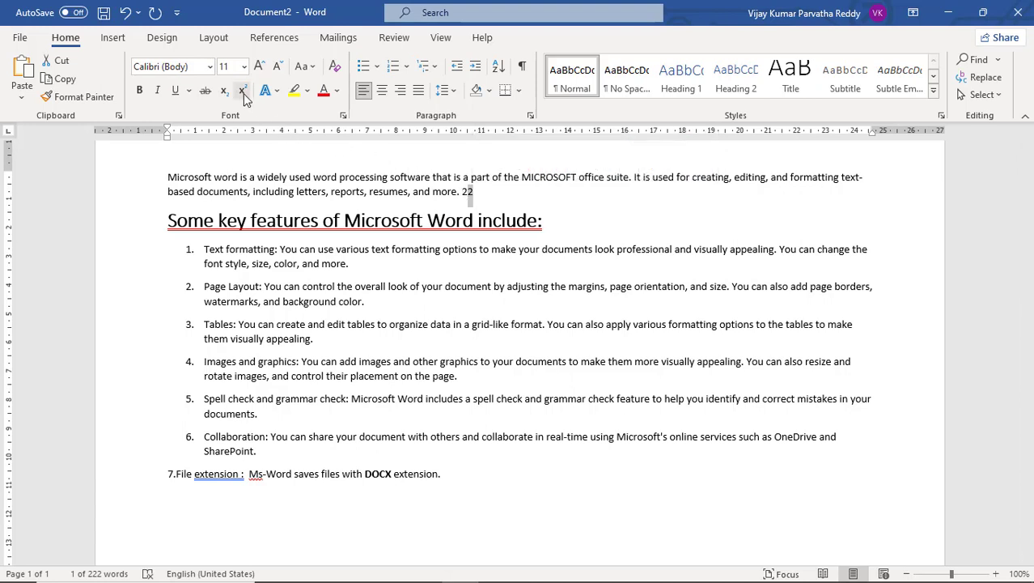
{"action": "left_click", "coordinate": [478, 192]}
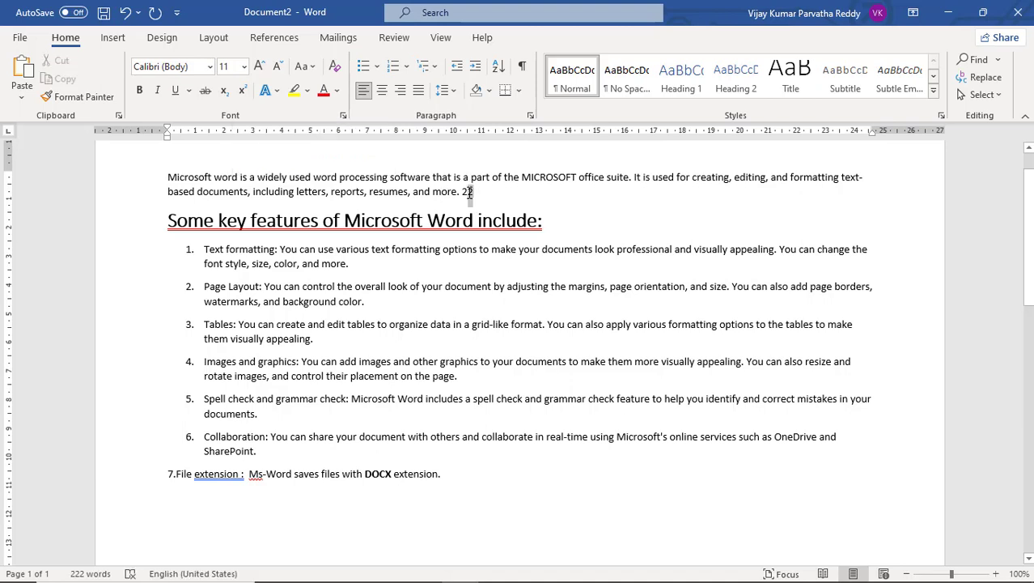
{"action": "double_click", "coordinate": [470, 191]}
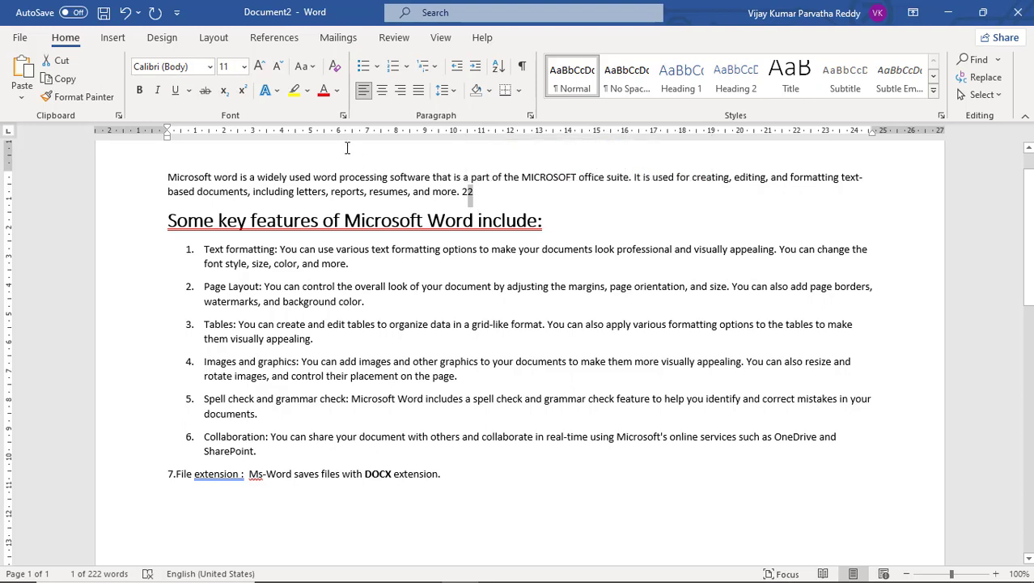
{"action": "left_click", "coordinate": [244, 91]}
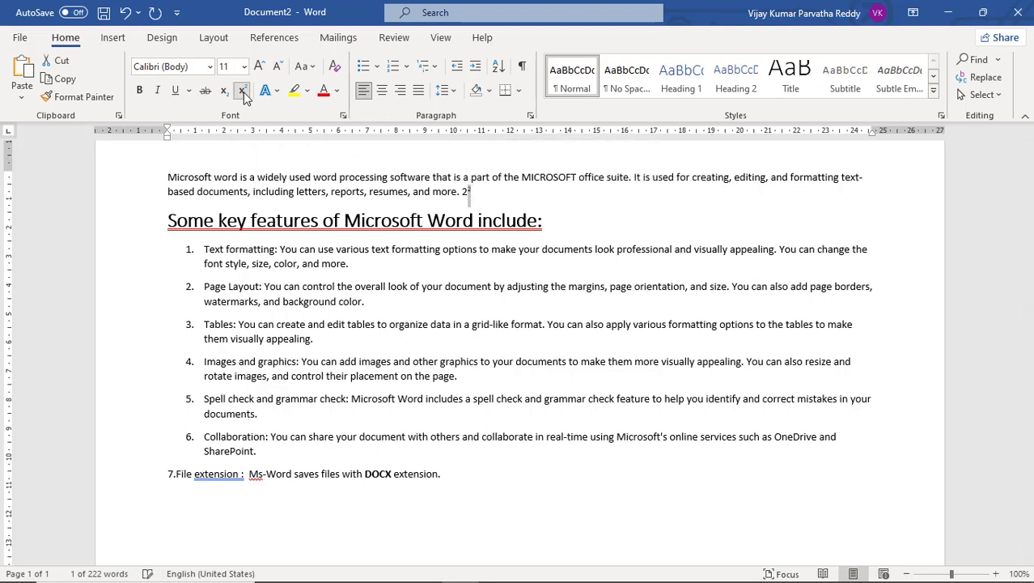
{"action": "left_click", "coordinate": [469, 191]}
{"action": "left_click_drag", "start_coordinate": [476, 193], "coordinate": [466, 195]}
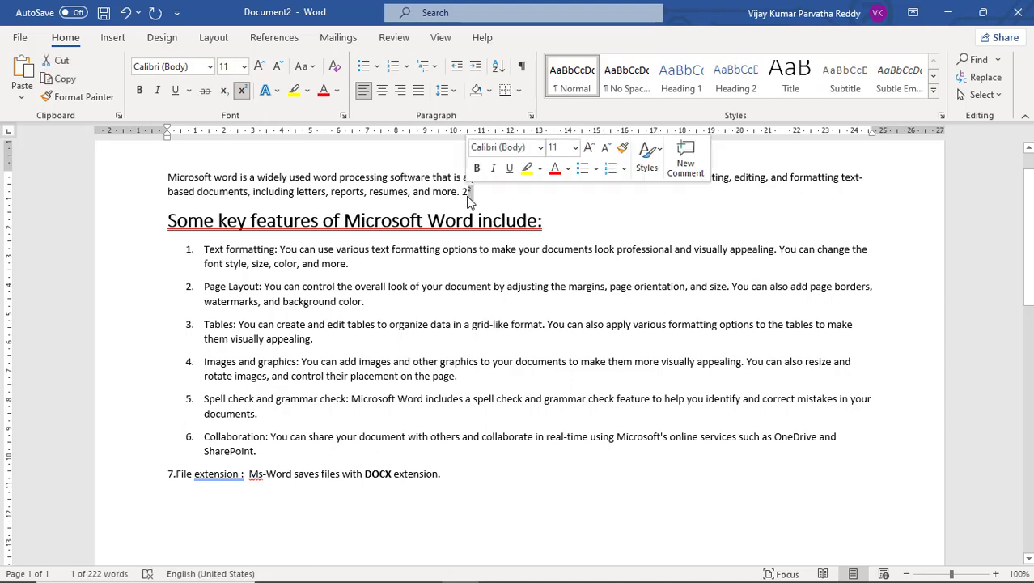
{"action": "left_click", "coordinate": [226, 96]}
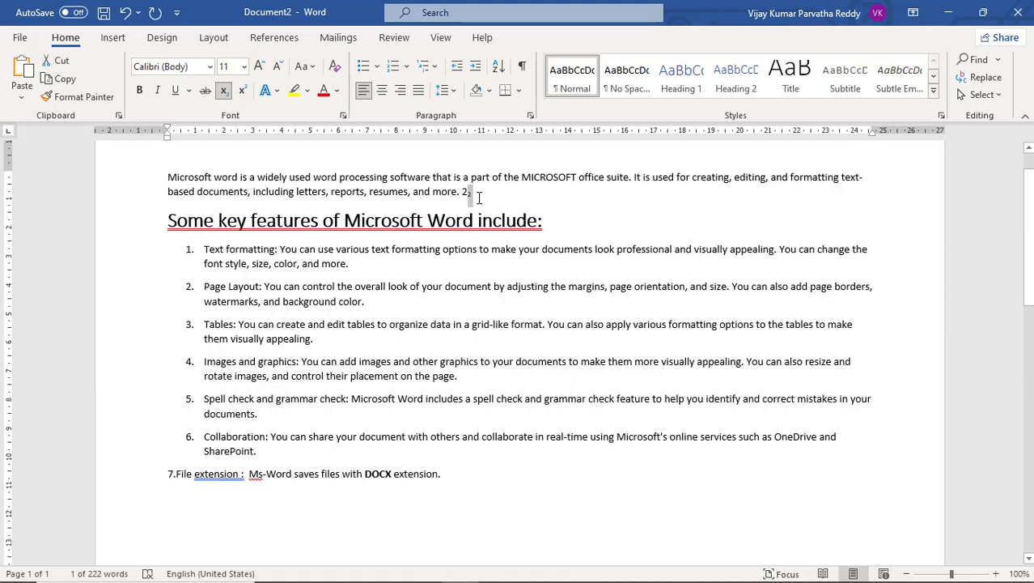
Replace the second digit of the number ending the opening paragraph with 10 and make the 10 superscript.
{"action": "key", "text": "BackSpace"}
{"action": "type", "text": "10"}
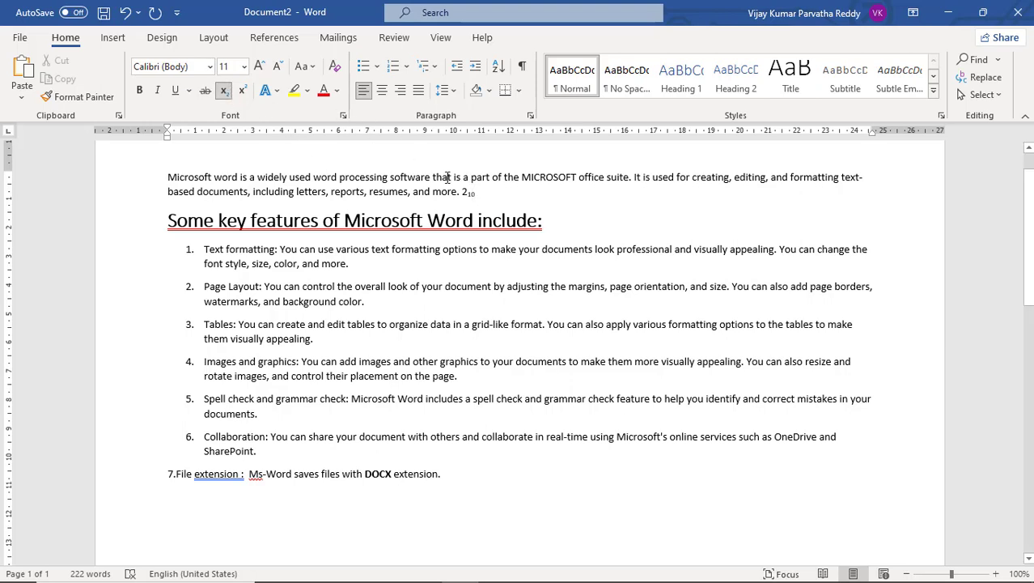
{"action": "left_click_drag", "start_coordinate": [482, 194], "coordinate": [463, 198]}
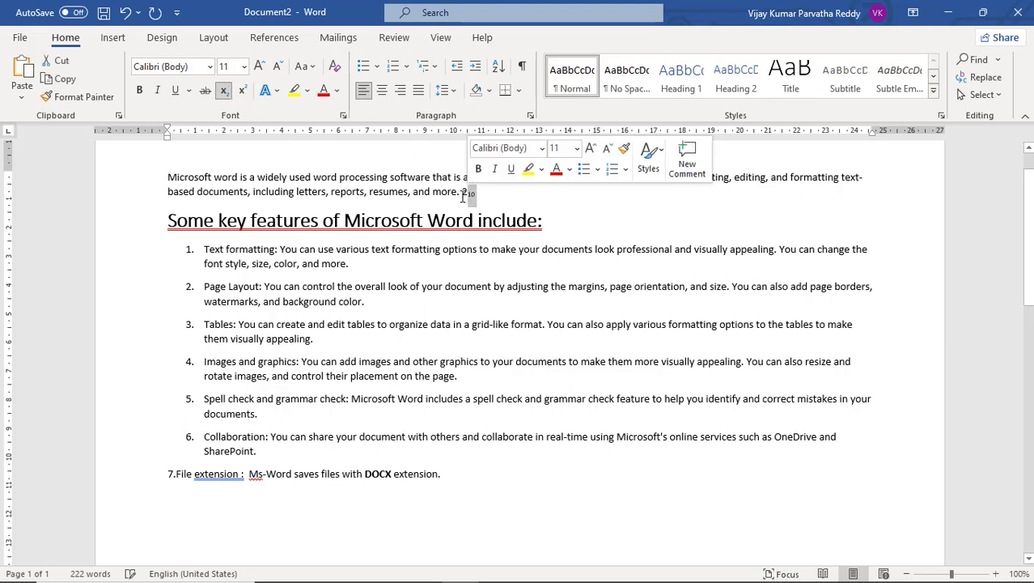
{"action": "left_click", "coordinate": [242, 92]}
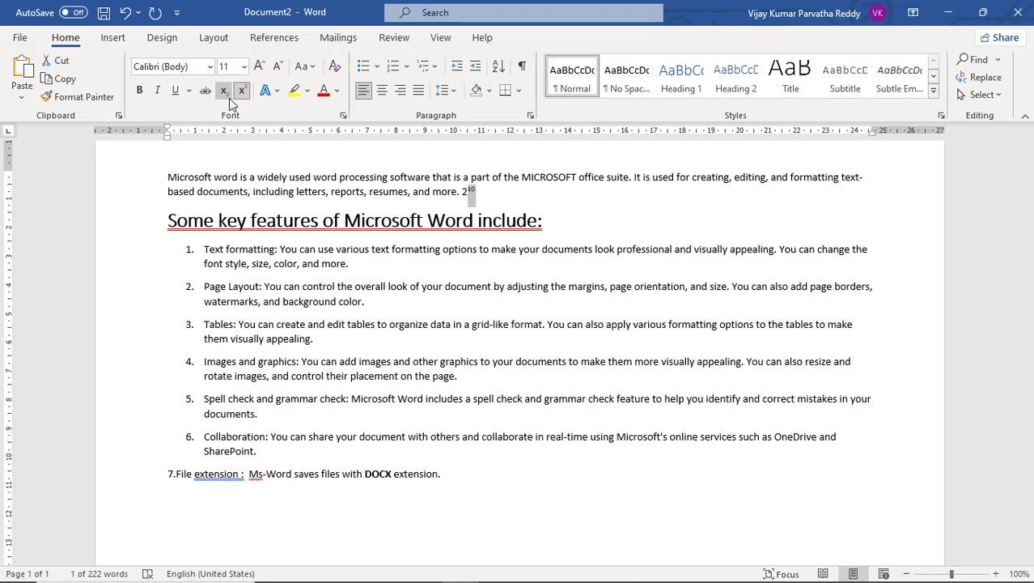
Change the 10 after the 2 to subscript, then return it to normal text and deselect it.
{"action": "left_click", "coordinate": [225, 92]}
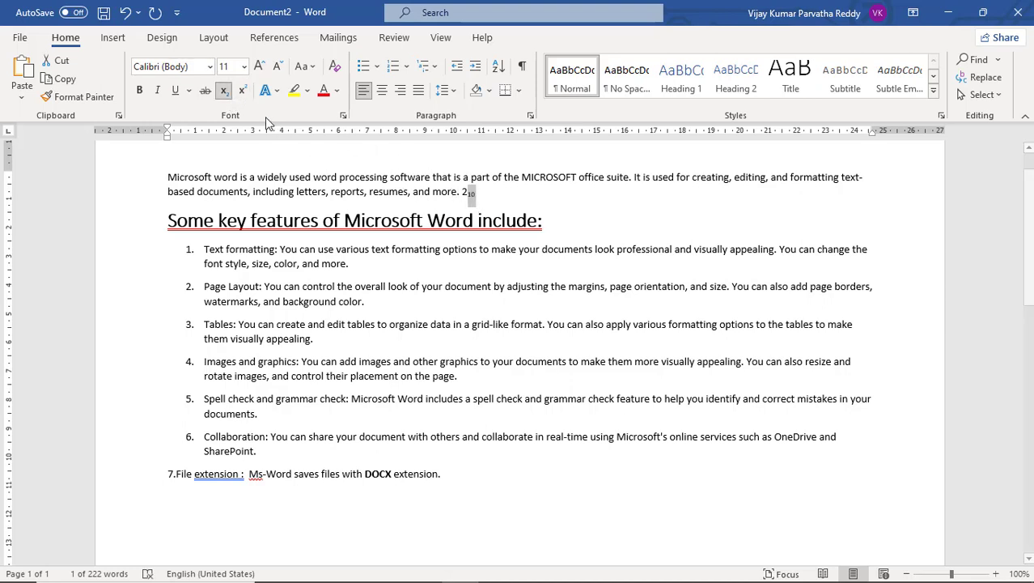
{"action": "left_click", "coordinate": [225, 91]}
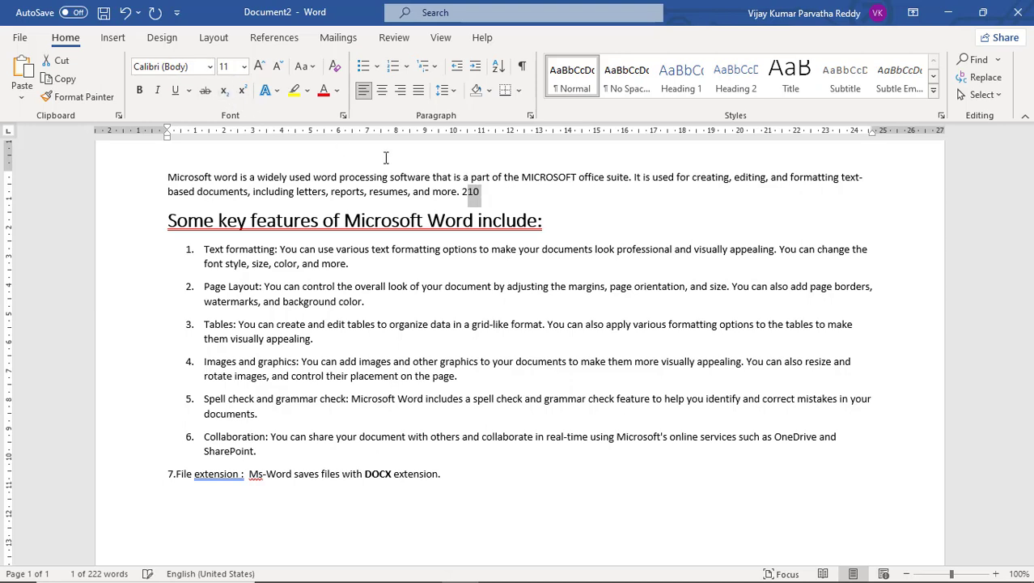
{"action": "left_click", "coordinate": [469, 195]}
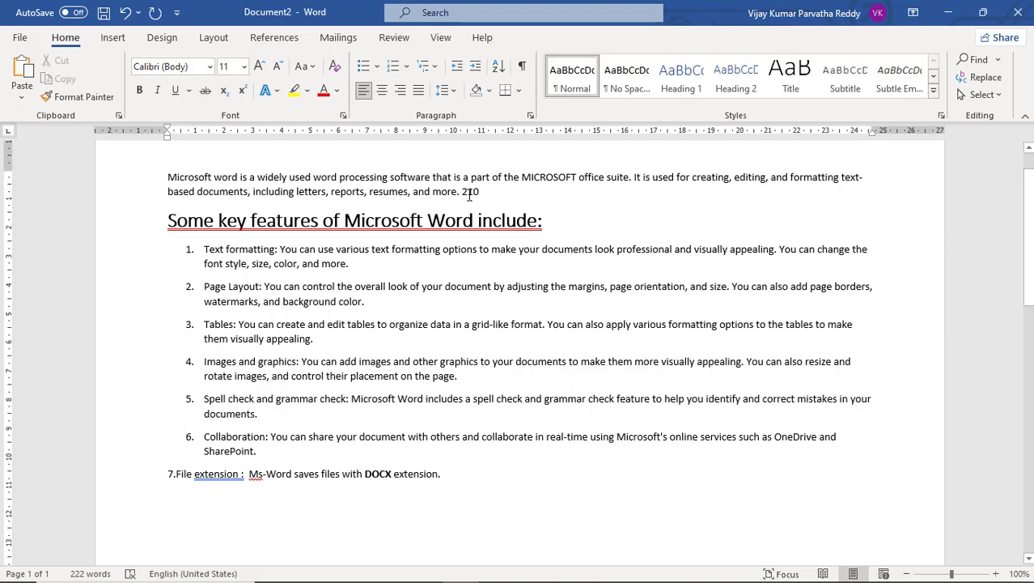
Delete the number 210 from the end of the opening paragraph.
{"action": "left_click_drag", "start_coordinate": [462, 195], "coordinate": [482, 193]}
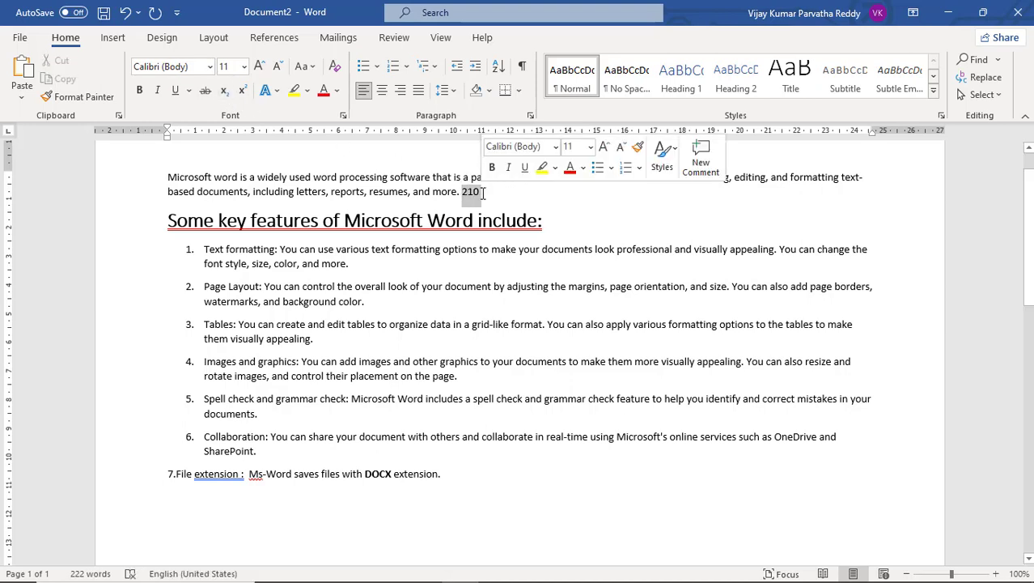
{"action": "key", "text": "Delete"}
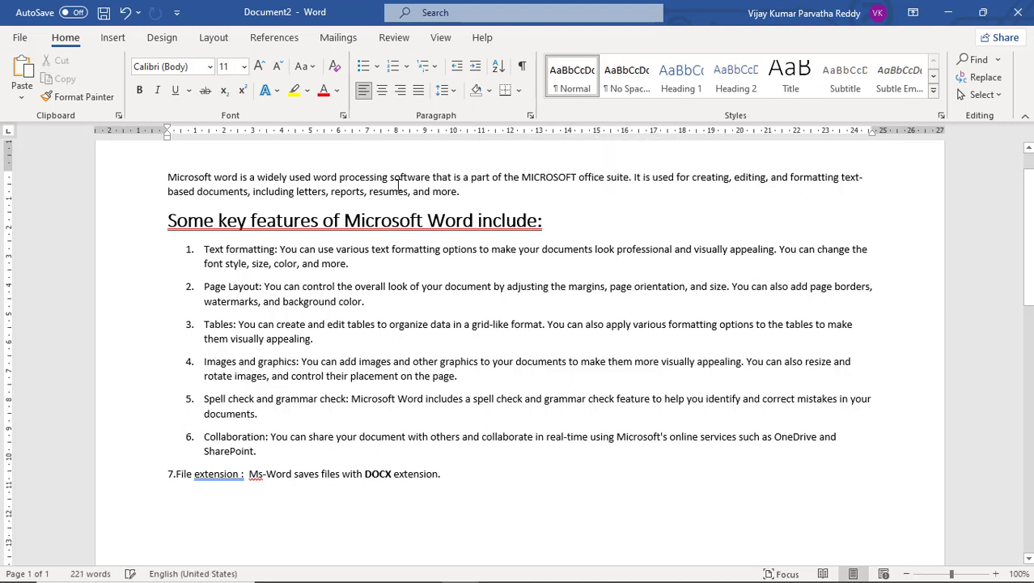
{"action": "left_click", "coordinate": [243, 93]}
Give the heading "Some key features of Microsoft Word include:" a text outline in Blue, Accent 1, Darker 25%.
{"action": "left_click_drag", "start_coordinate": [546, 220], "coordinate": [185, 228]}
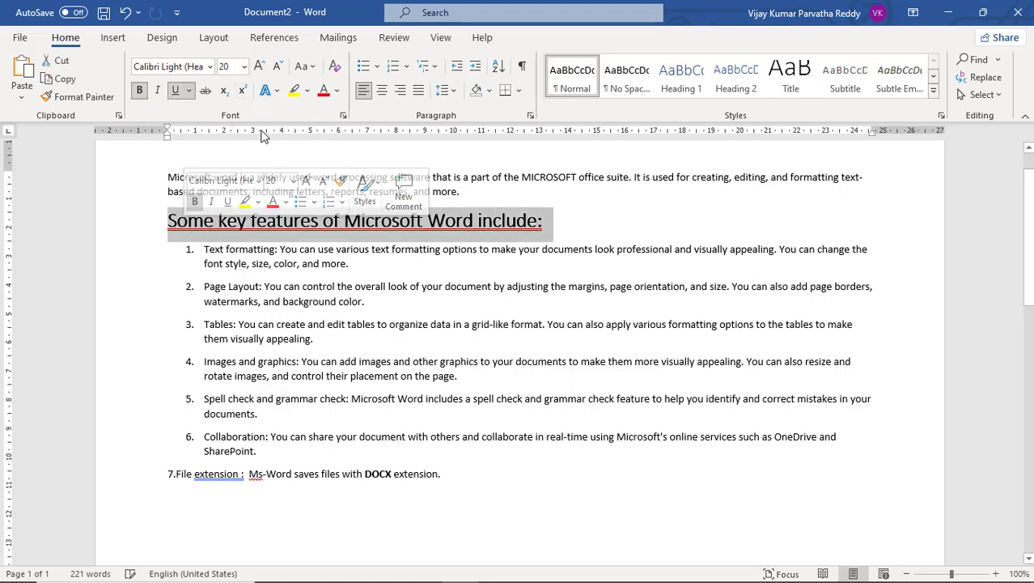
{"action": "left_click", "coordinate": [277, 91]}
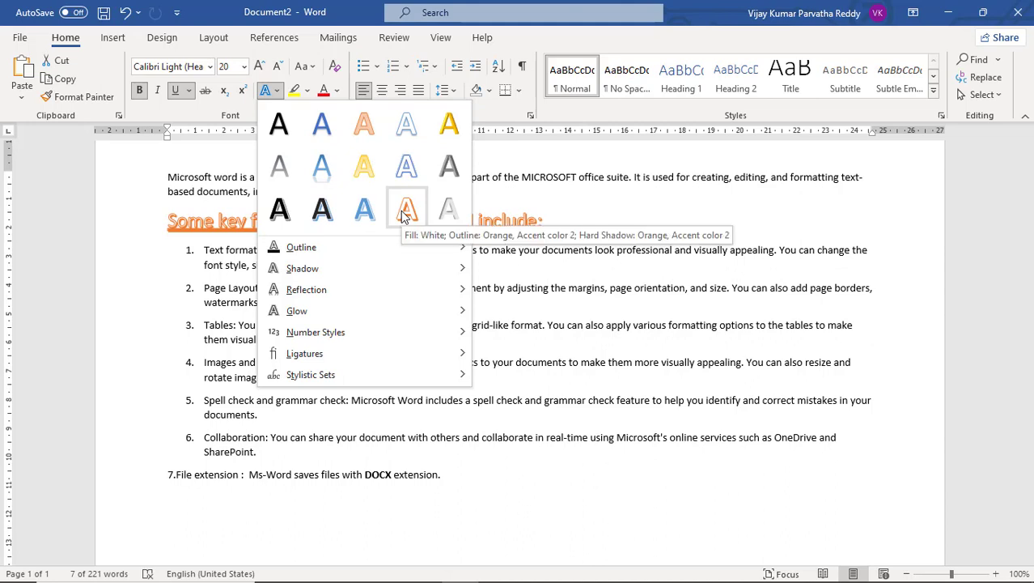
{"action": "mouse_move", "coordinate": [388, 251]}
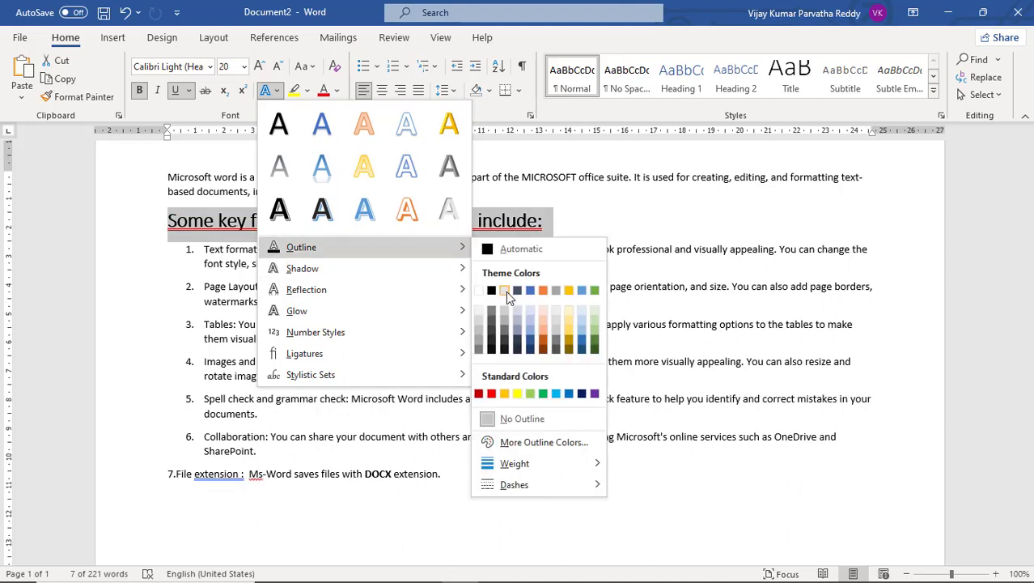
{"action": "left_click", "coordinate": [530, 347]}
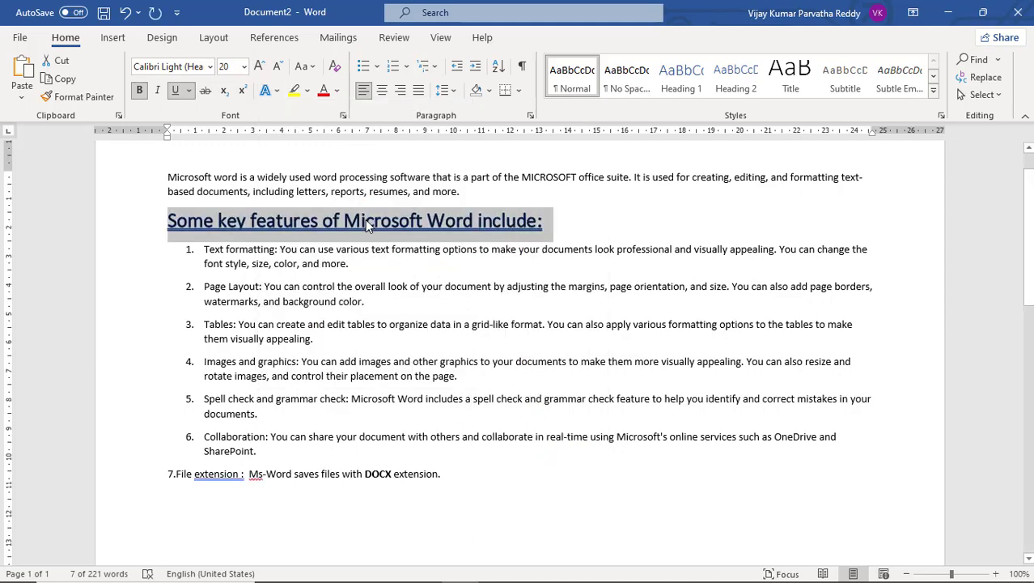
Add the outer shadow preset from the third row, second column to the key features heading.
{"action": "left_click", "coordinate": [276, 90]}
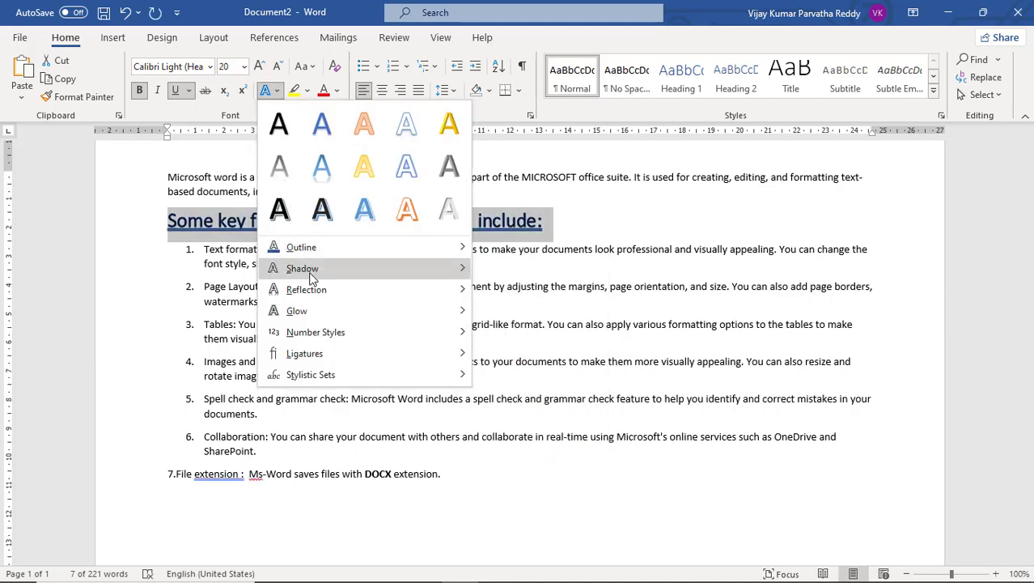
{"action": "mouse_move", "coordinate": [312, 277]}
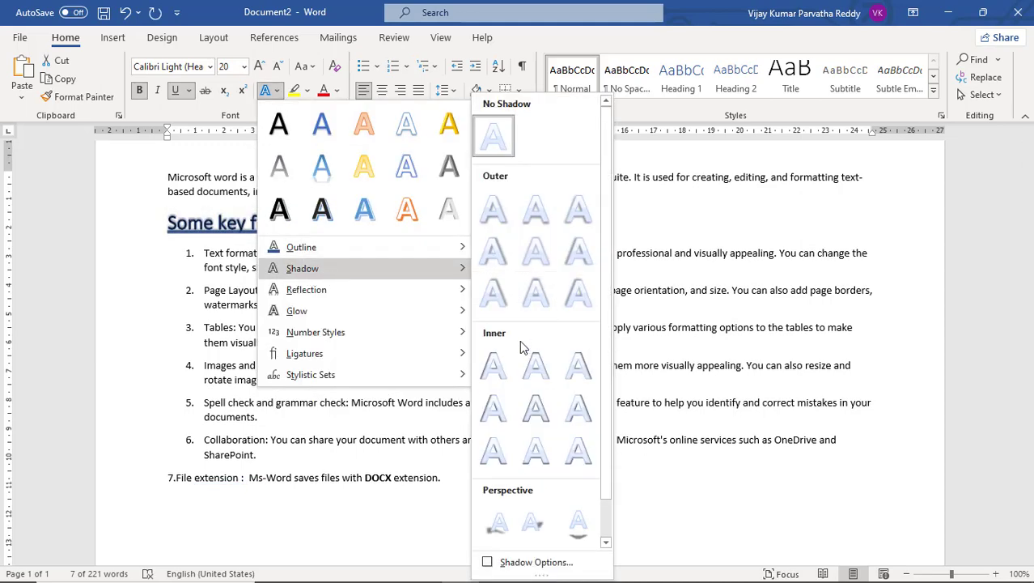
{"action": "left_click", "coordinate": [527, 299]}
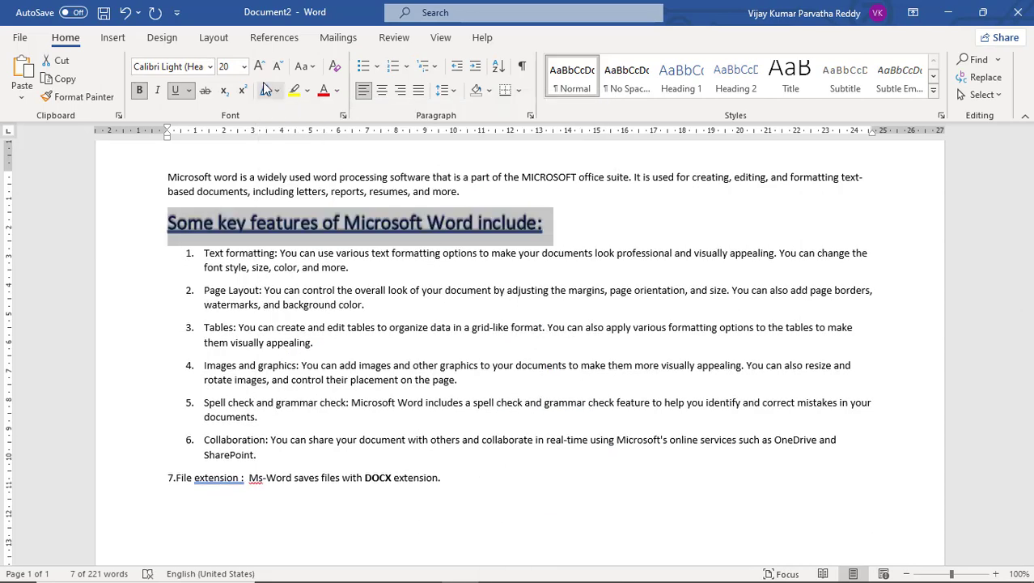
Add the grey glow variation from the second row to the key features heading and deselect it.
{"action": "left_click", "coordinate": [273, 90]}
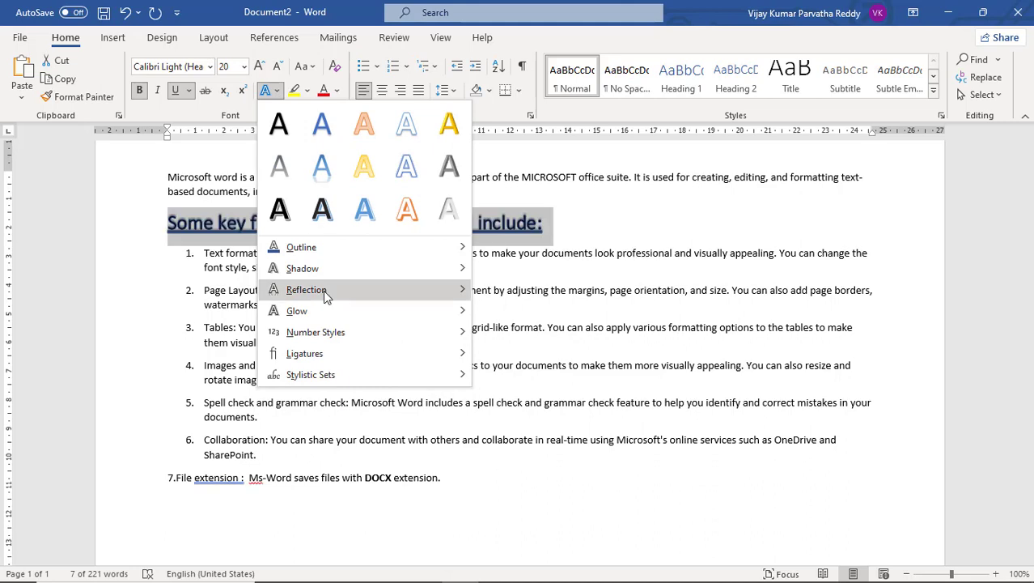
{"action": "mouse_move", "coordinate": [322, 323]}
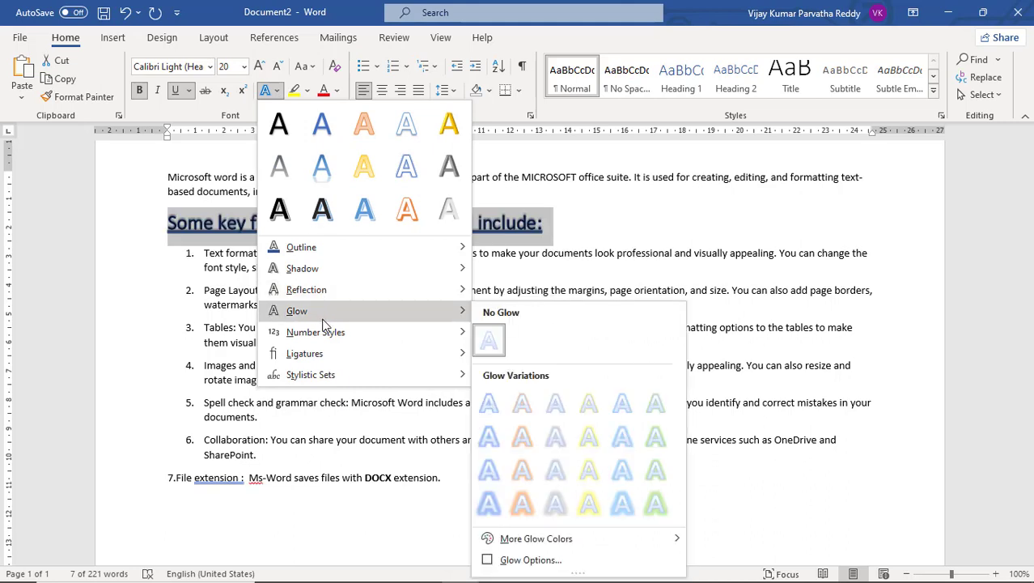
{"action": "left_click", "coordinate": [547, 437]}
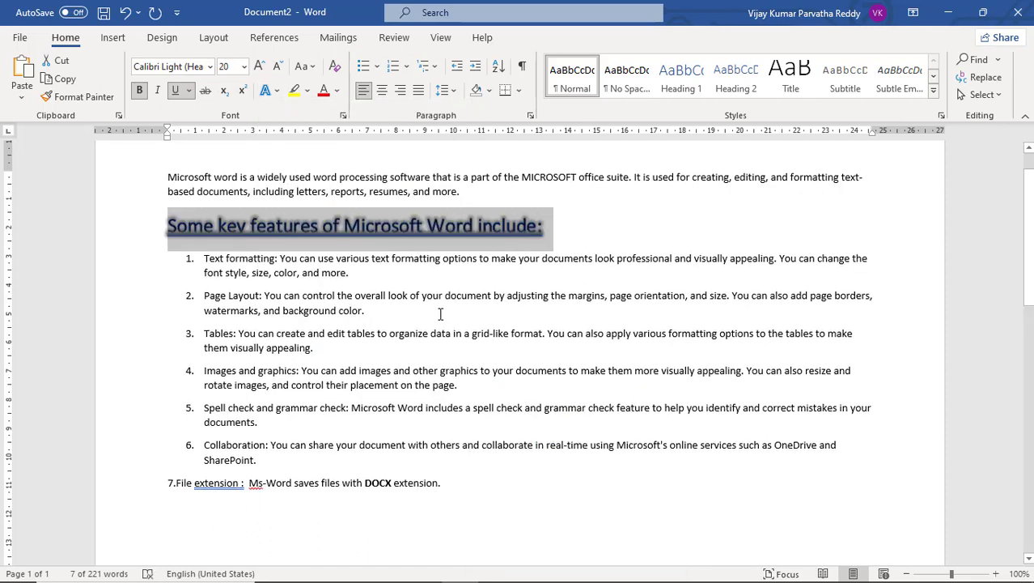
{"action": "left_click", "coordinate": [275, 92]}
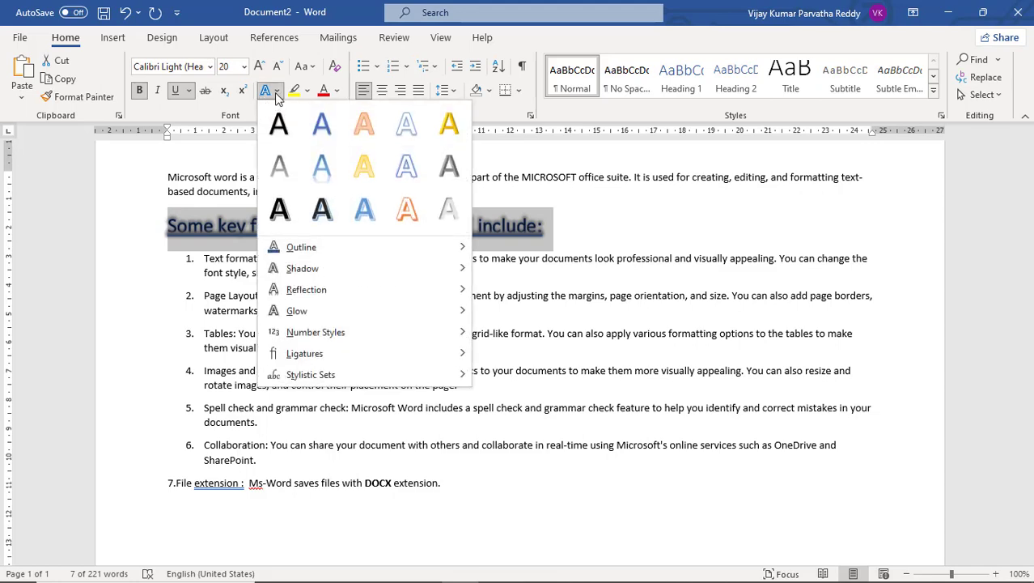
{"action": "left_click", "coordinate": [276, 94]}
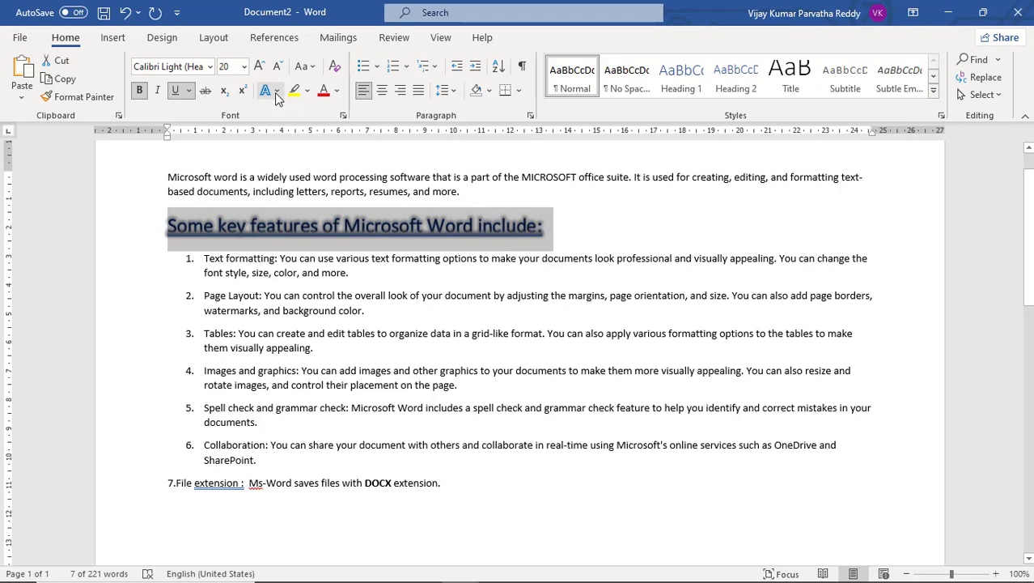
{"action": "left_click", "coordinate": [290, 257]}
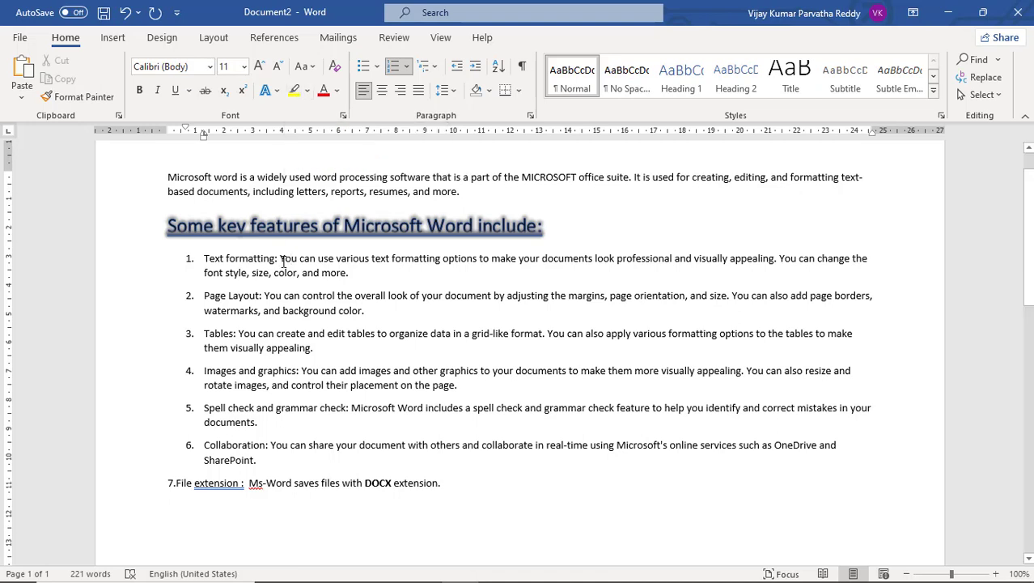
Highlight the "Text formatting:" label of the first list item in yellow and set its font colour to red.
{"action": "left_click_drag", "start_coordinate": [277, 258], "coordinate": [204, 259]}
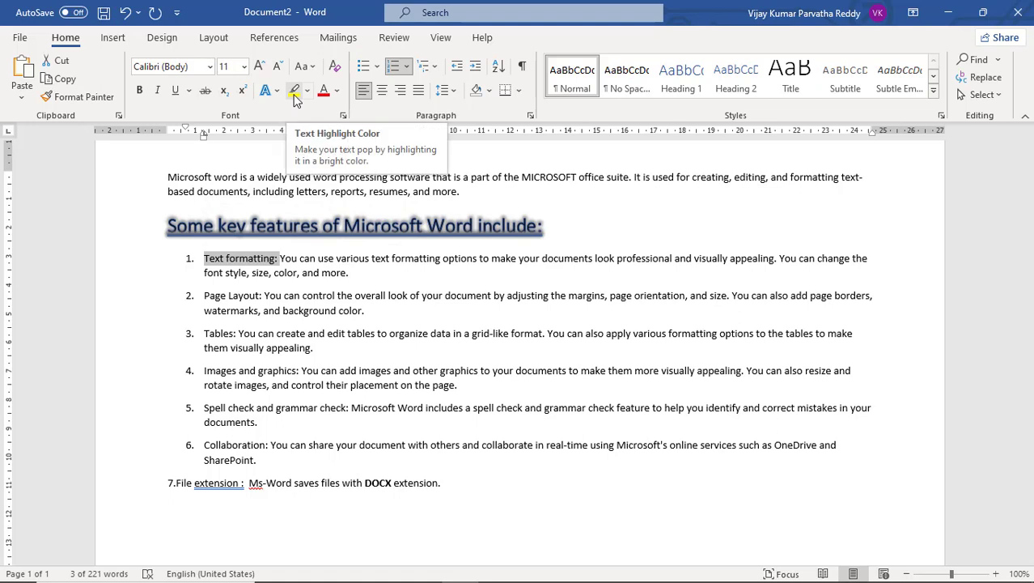
{"action": "left_click", "coordinate": [294, 91]}
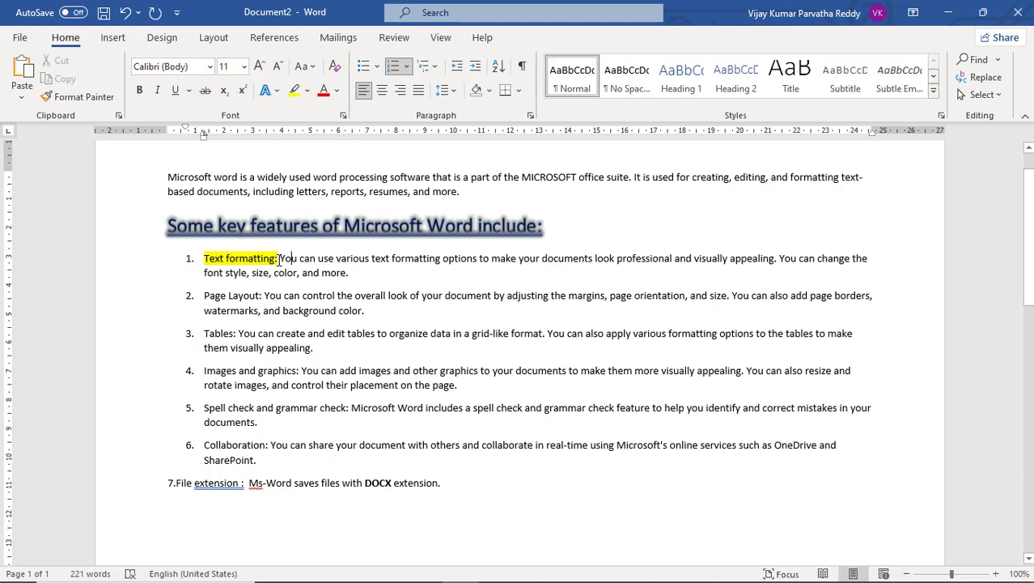
{"action": "left_click_drag", "start_coordinate": [279, 259], "coordinate": [212, 261]}
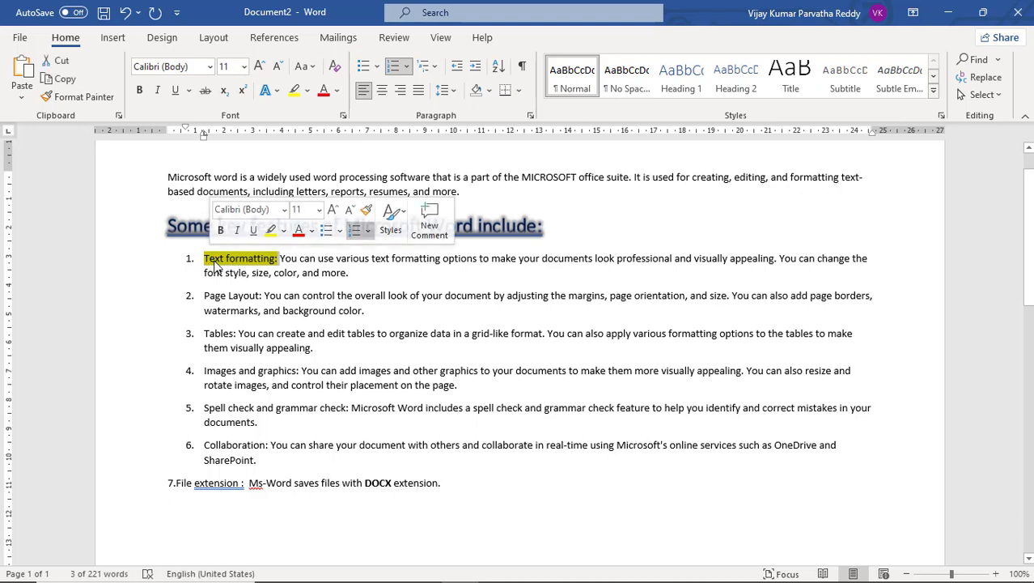
{"action": "left_click", "coordinate": [337, 94]}
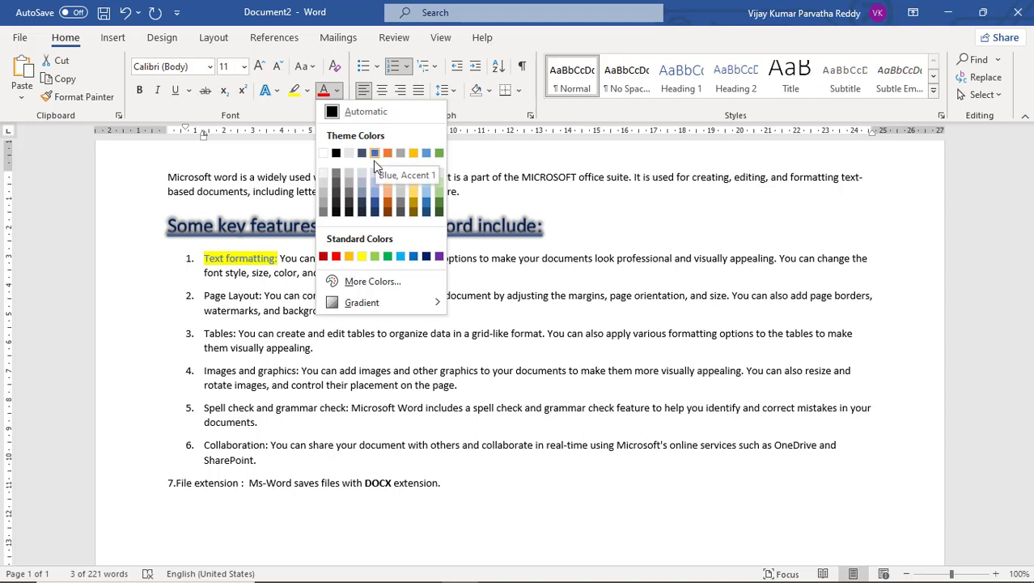
{"action": "left_click", "coordinate": [336, 257]}
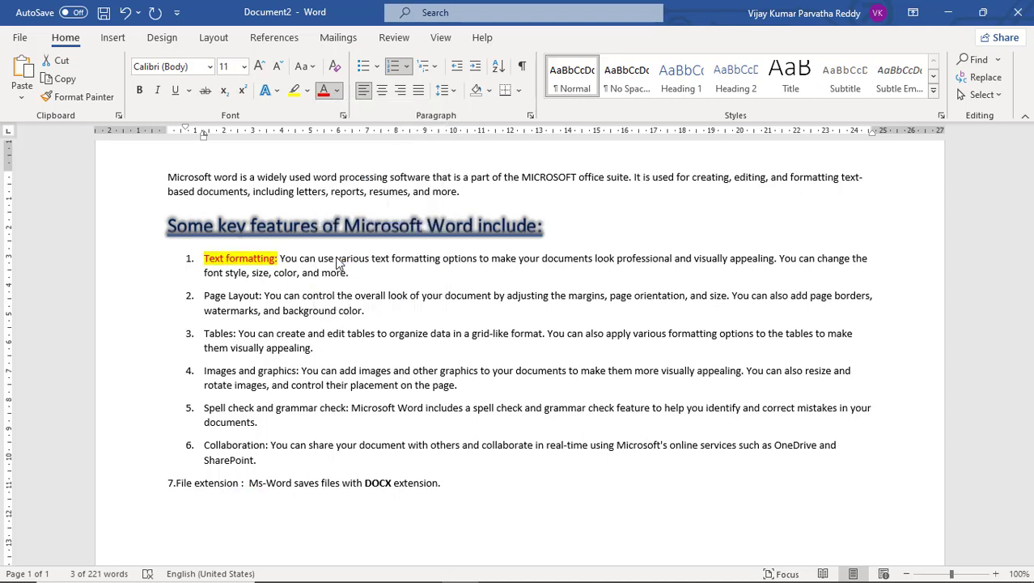
{"action": "left_click", "coordinate": [279, 259]}
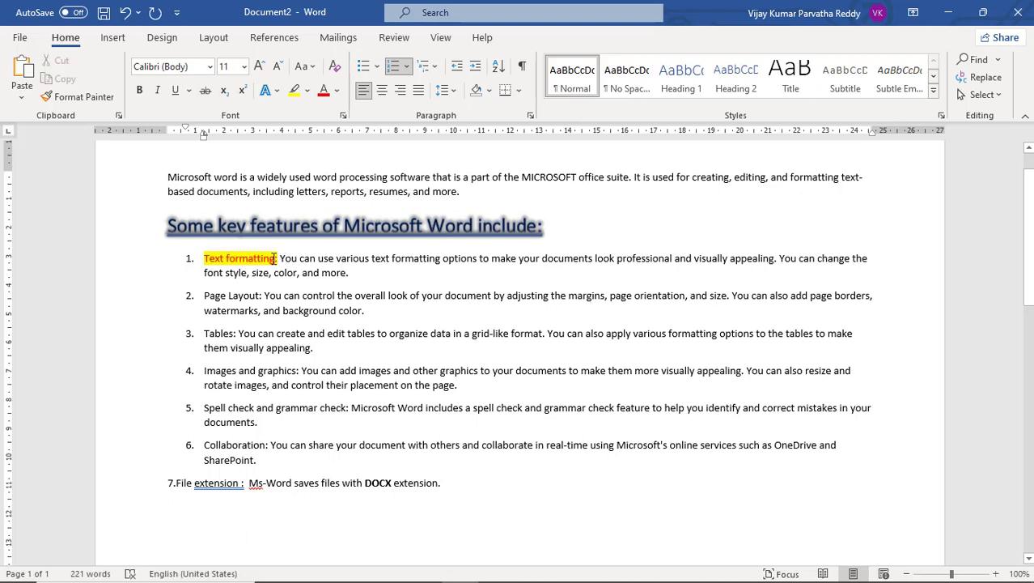
Set the font colour of the "Page Layout:" label in the second list item to red.
{"action": "left_click_drag", "start_coordinate": [263, 295], "coordinate": [203, 295]}
{"action": "left_click", "coordinate": [324, 93]}
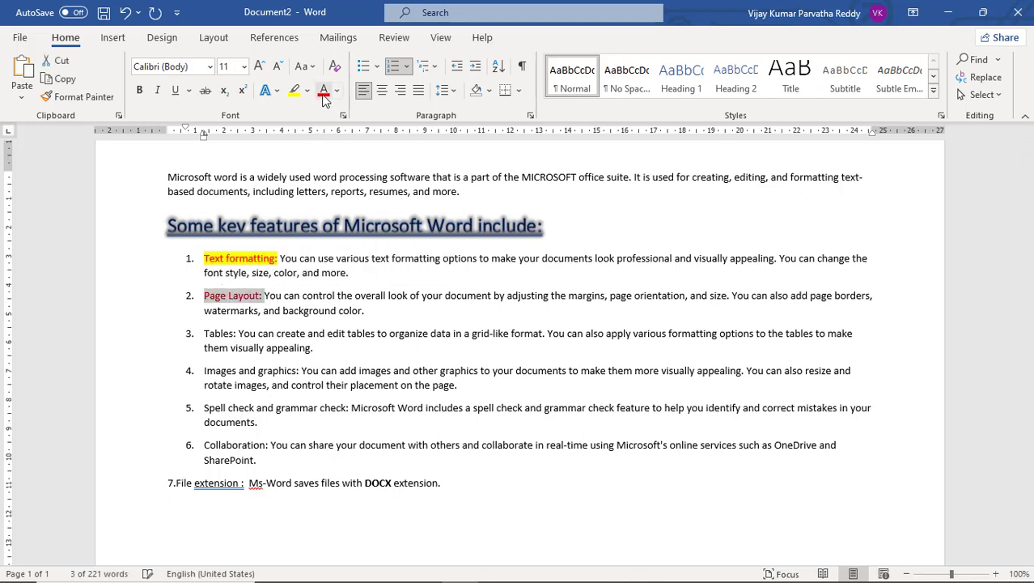
{"action": "left_click", "coordinate": [282, 295]}
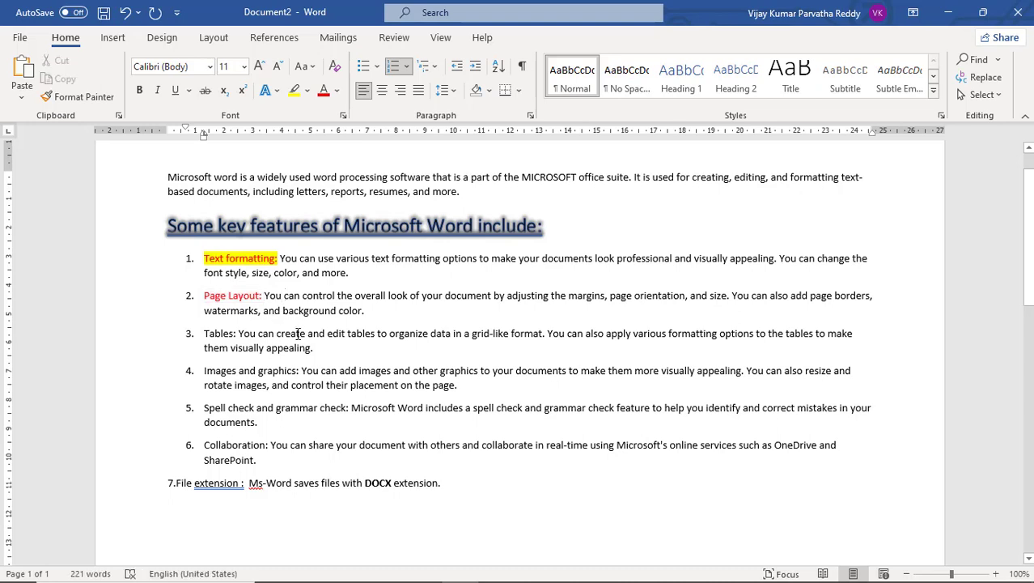
{"action": "left_click_drag", "start_coordinate": [236, 334], "coordinate": [204, 334]}
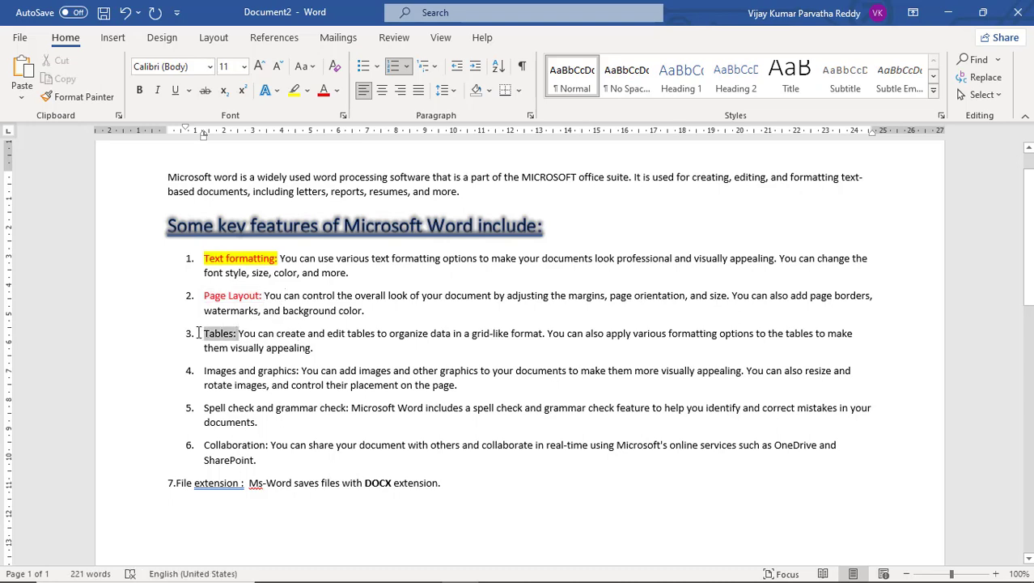
{"action": "left_click", "coordinate": [307, 91]}
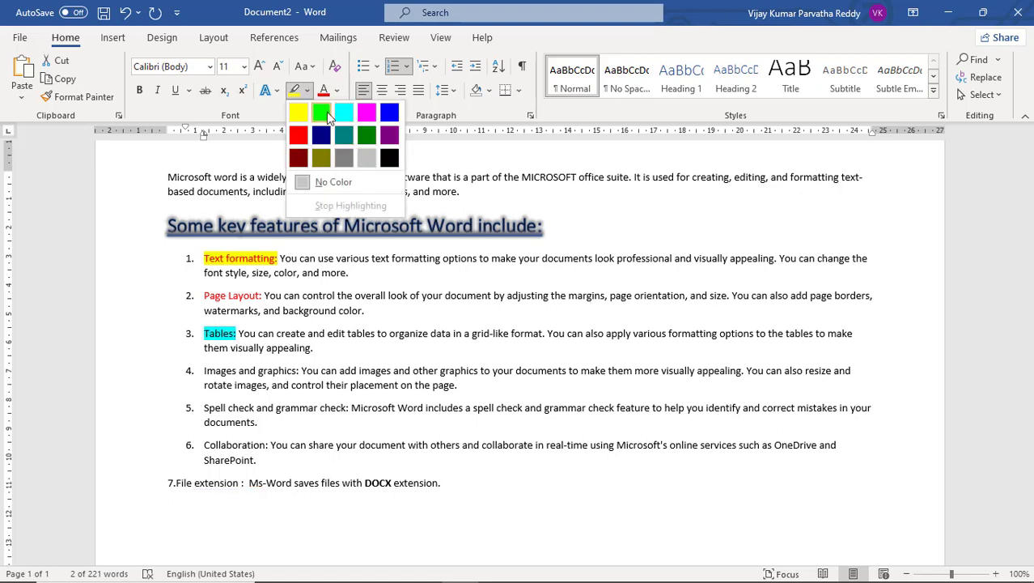
{"action": "left_click", "coordinate": [273, 110]}
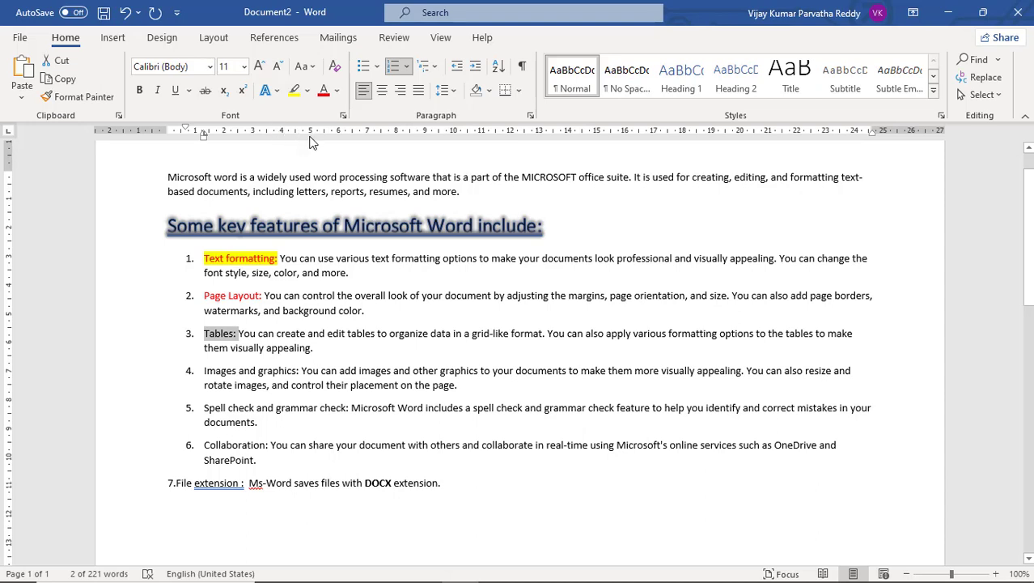
{"action": "left_click", "coordinate": [307, 91]}
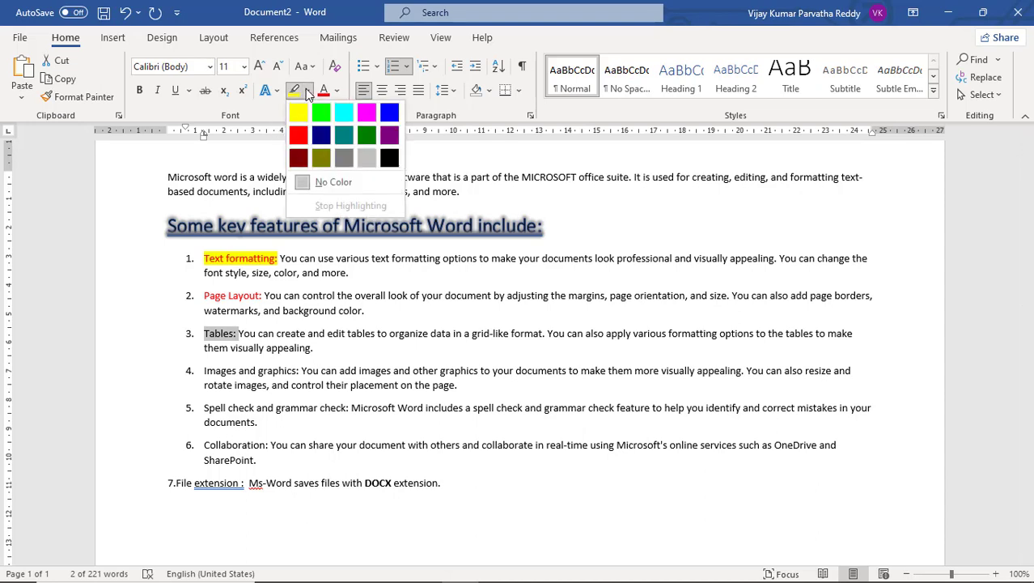
{"action": "left_click", "coordinate": [466, 214]}
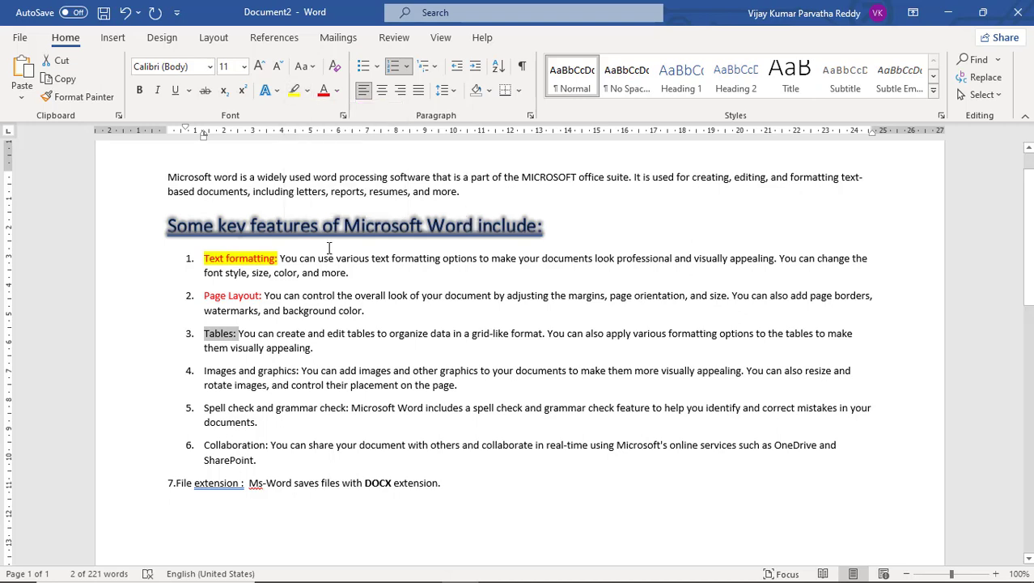
Remove the highlight from the "Text formatting:" label by setting its highlight to No Color.
{"action": "left_click_drag", "start_coordinate": [278, 258], "coordinate": [203, 258]}
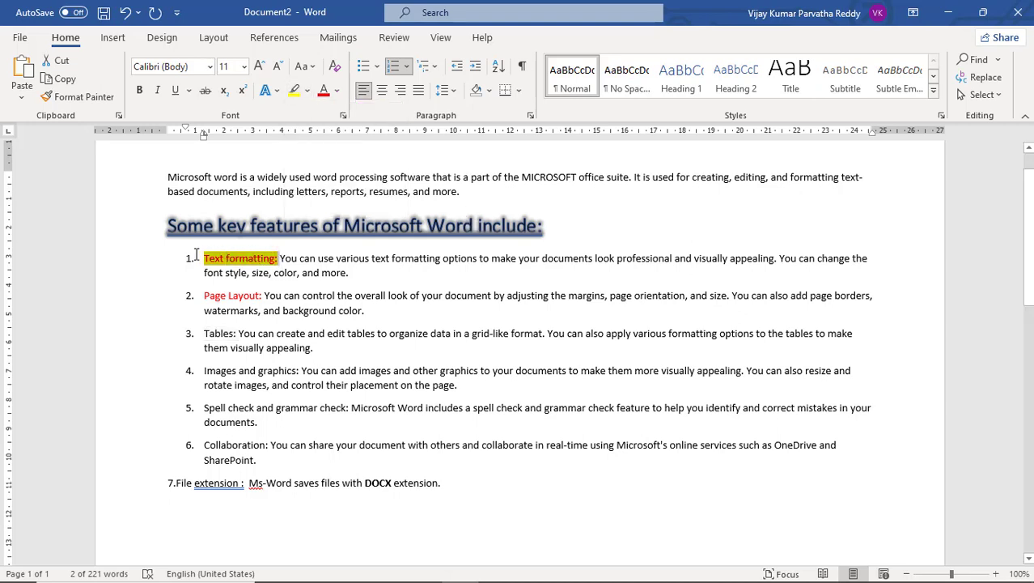
{"action": "left_click", "coordinate": [308, 91]}
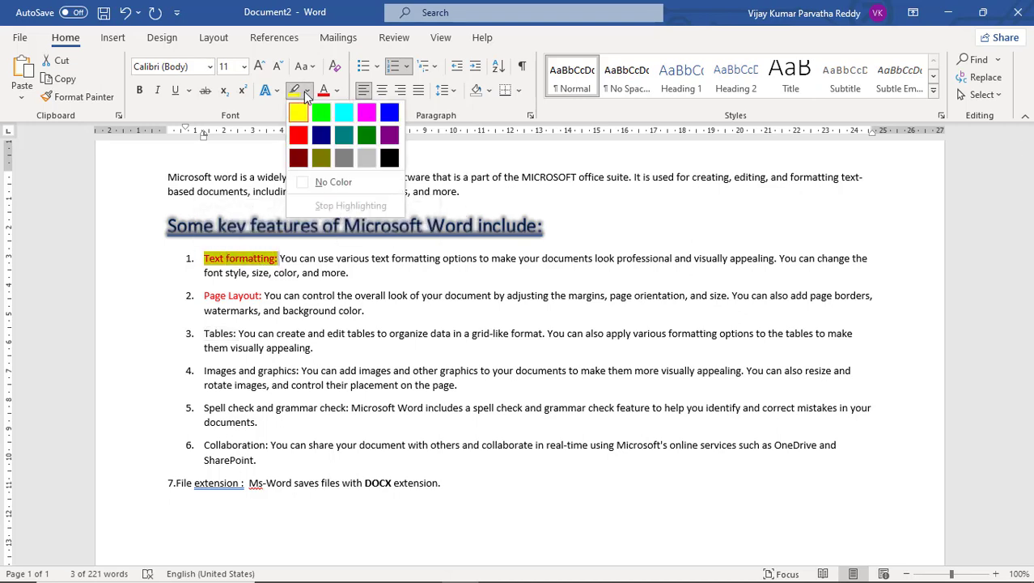
{"action": "left_click", "coordinate": [316, 183]}
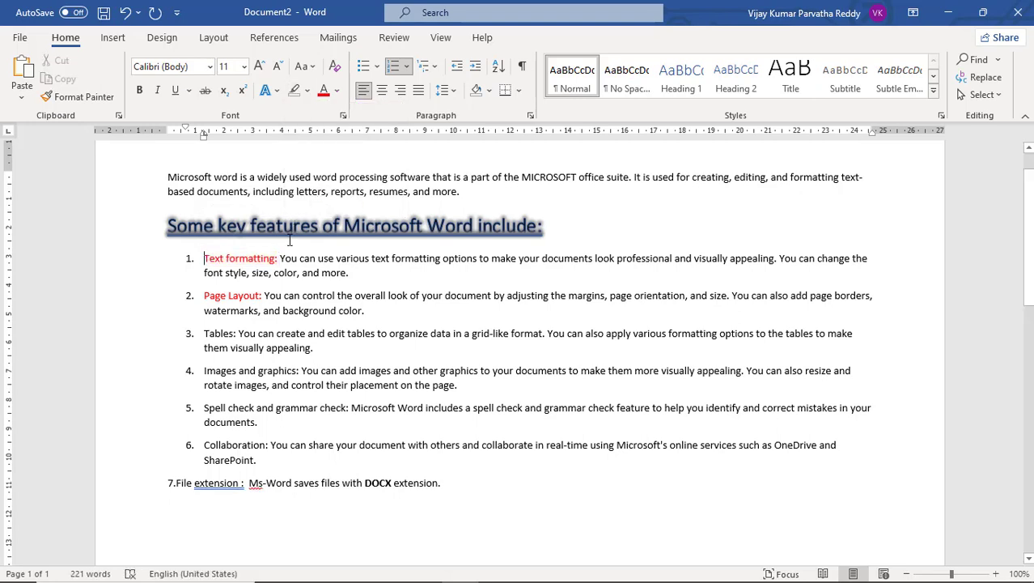
{"action": "left_click", "coordinate": [276, 92]}
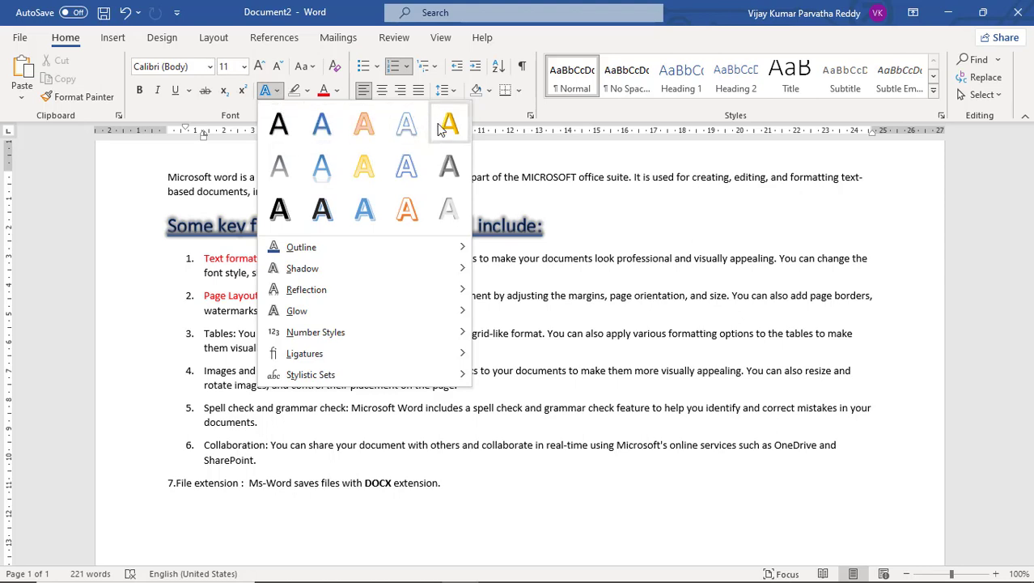
{"action": "left_click", "coordinate": [522, 235]}
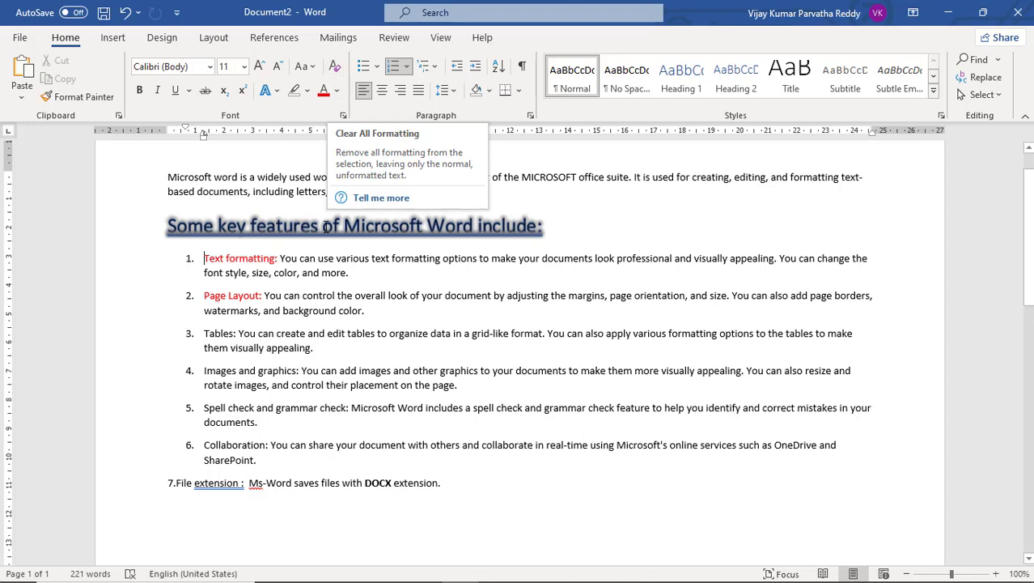
Clear all formatting from the "Some key features of Microsoft Word include:" heading and from the "Text formatting:" label.
{"action": "left_click", "coordinate": [558, 227]}
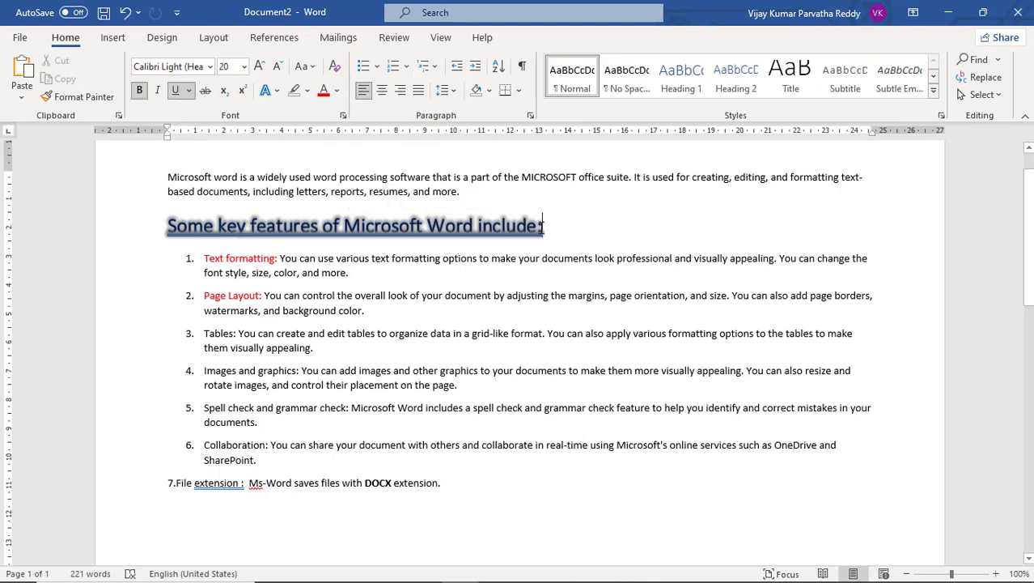
{"action": "left_click_drag", "start_coordinate": [543, 227], "coordinate": [177, 224]}
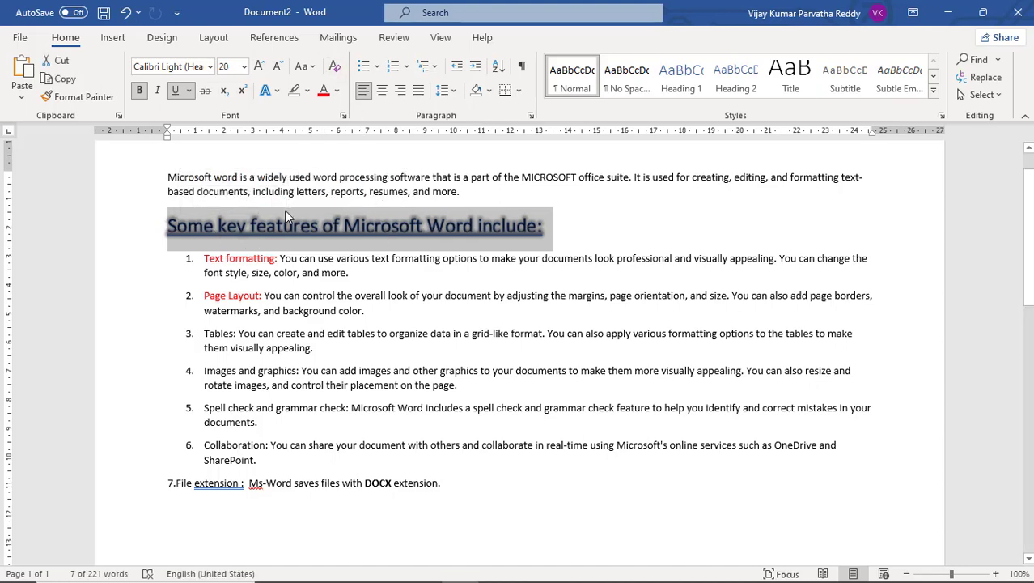
{"action": "left_click", "coordinate": [334, 72]}
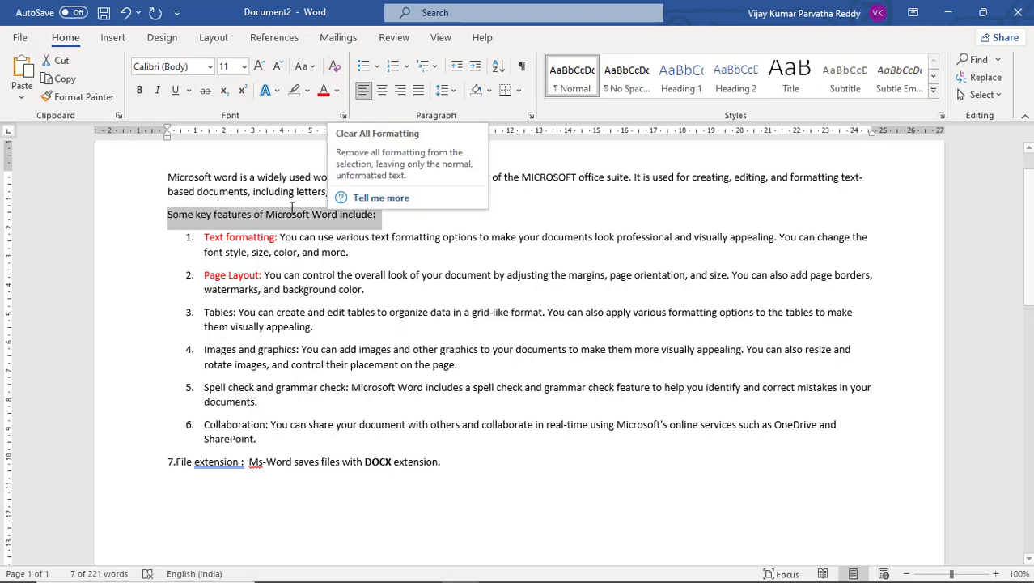
{"action": "left_click_drag", "start_coordinate": [280, 237], "coordinate": [204, 237]}
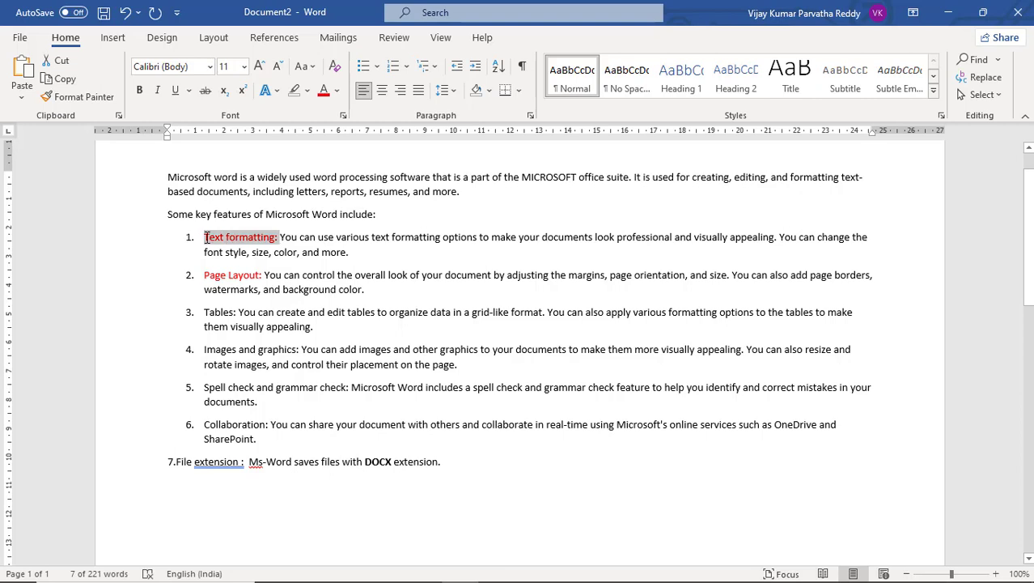
{"action": "left_click", "coordinate": [333, 69]}
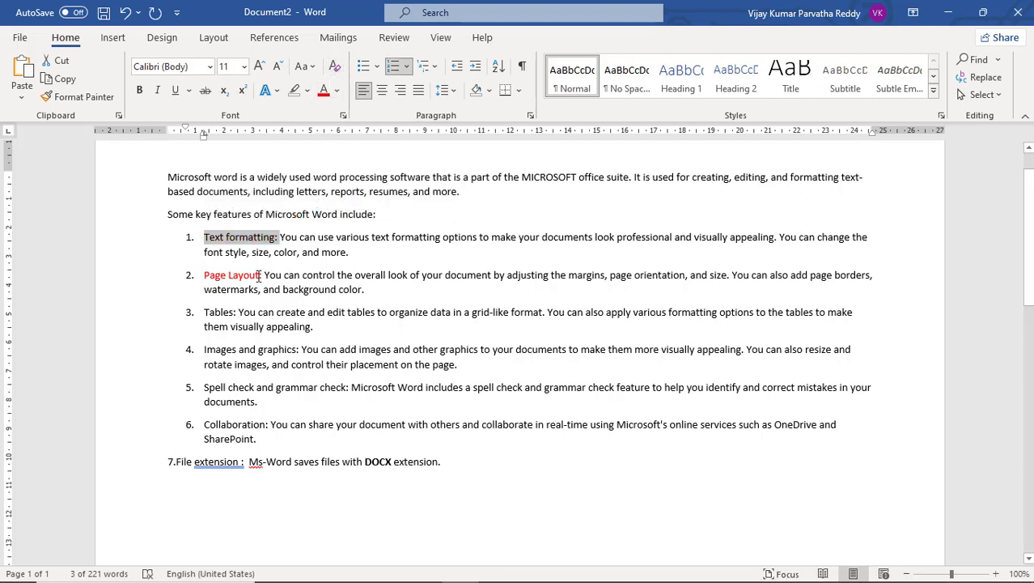
Make the "Page Layout:" label italic, underlined and bold, and clear all of its formatting.
{"action": "left_click_drag", "start_coordinate": [265, 275], "coordinate": [203, 275]}
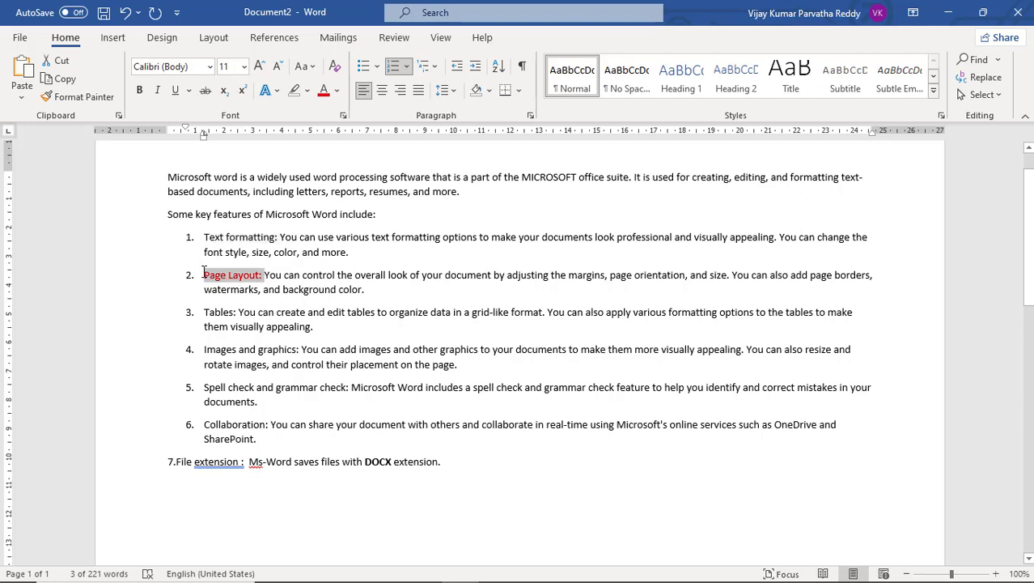
{"action": "left_click", "coordinate": [158, 91]}
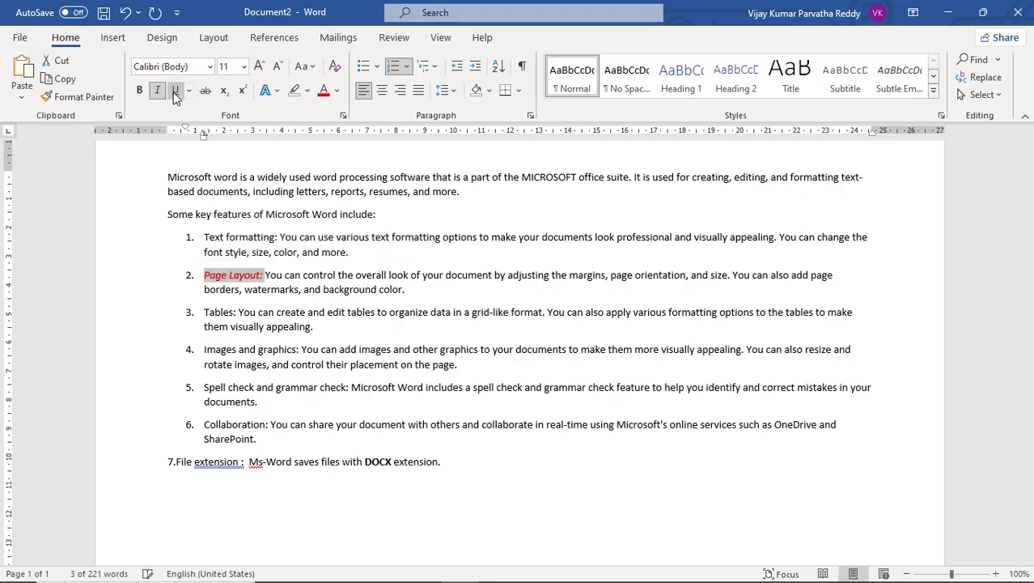
{"action": "left_click", "coordinate": [174, 91]}
{"action": "left_click", "coordinate": [143, 91]}
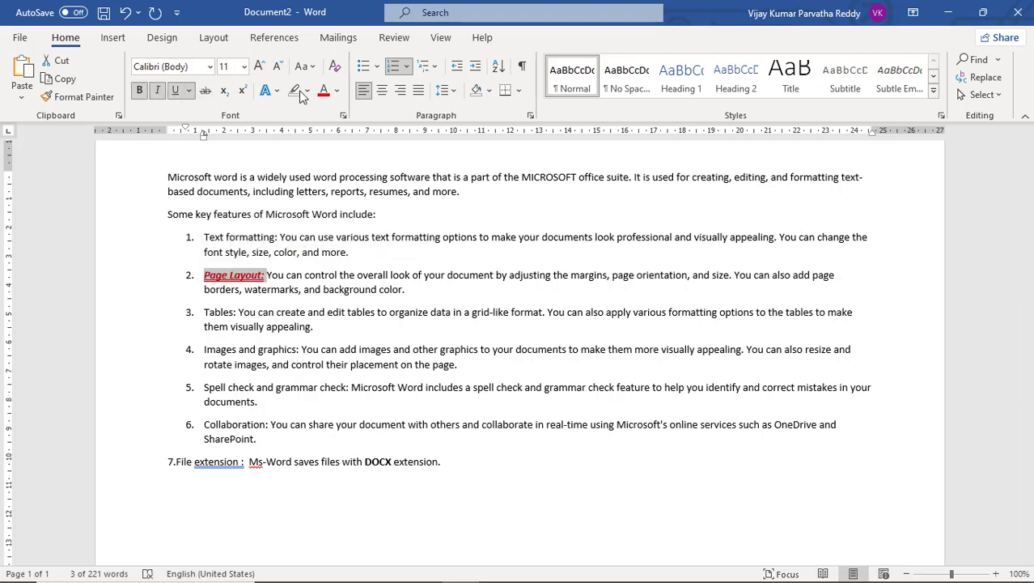
{"action": "left_click", "coordinate": [335, 70]}
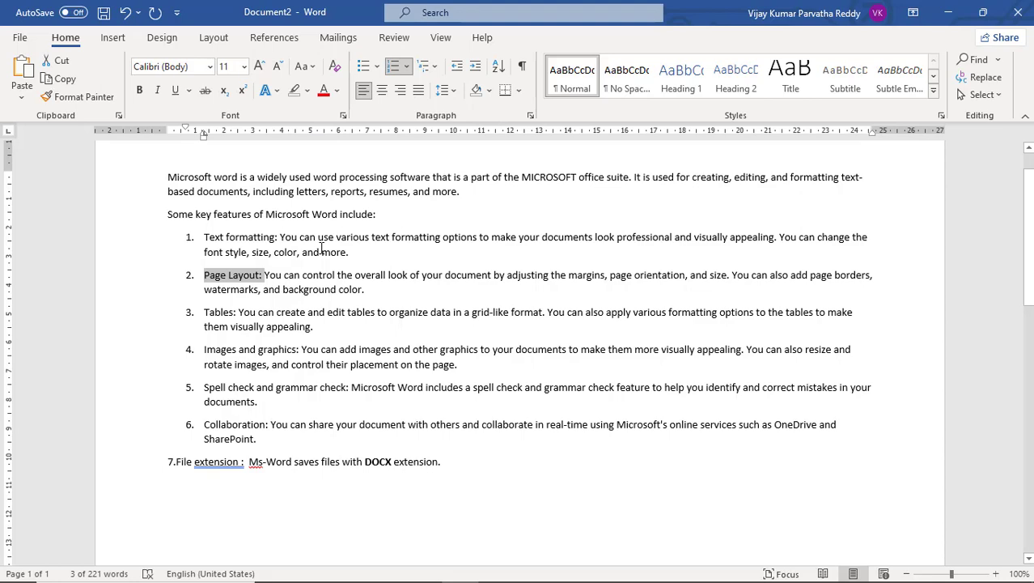
Select the line "Some key features of Microsoft Word include:" and open the Font dialog for it, placed clear of the selected text.
{"action": "scroll", "coordinate": [321, 250], "scroll_direction": "up", "scroll_amount": 1}
{"action": "scroll", "coordinate": [390, 252], "scroll_direction": "up", "scroll_amount": 1}
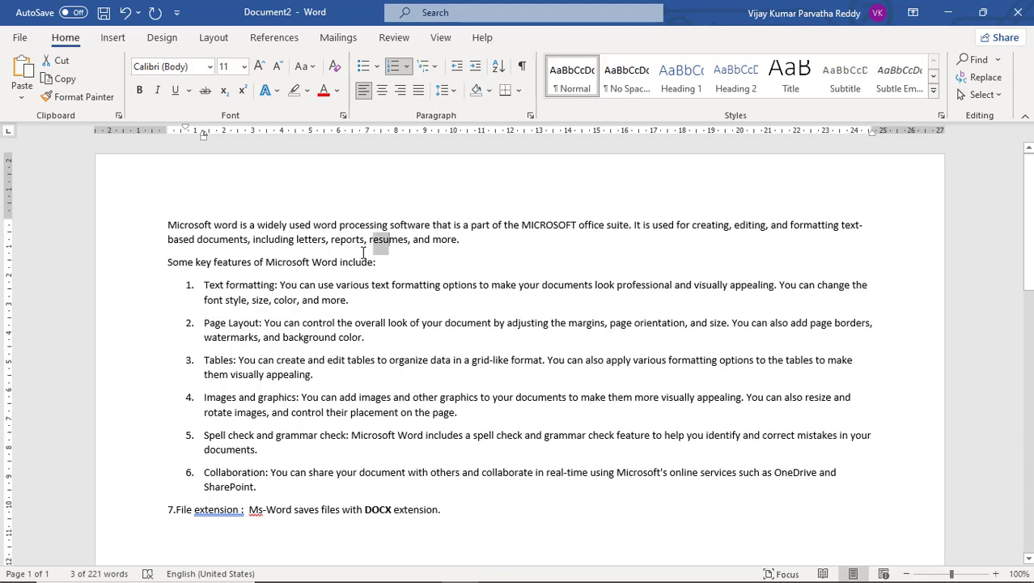
{"action": "left_click_drag", "start_coordinate": [376, 240], "coordinate": [168, 259]}
{"action": "left_click", "coordinate": [385, 262]}
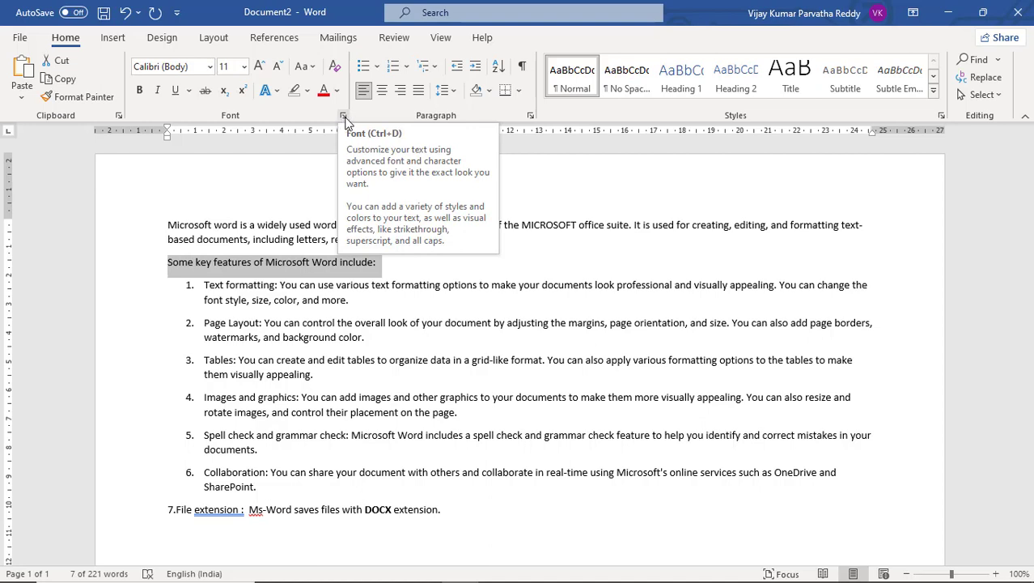
{"action": "left_click", "coordinate": [344, 117]}
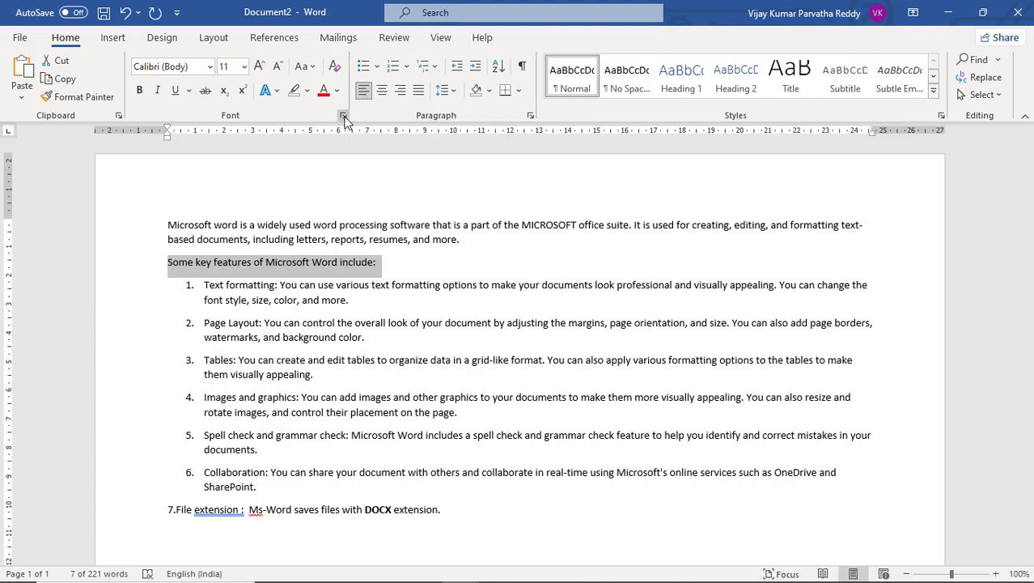
{"action": "left_click_drag", "start_coordinate": [473, 151], "coordinate": [409, 122]}
{"action": "left_click", "coordinate": [369, 141]}
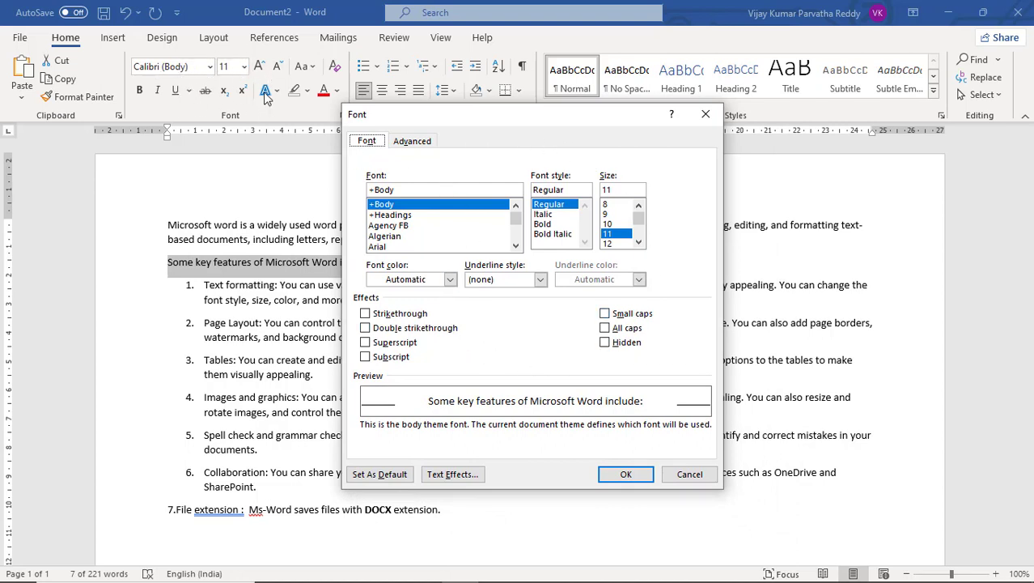
{"action": "left_click_drag", "start_coordinate": [428, 121], "coordinate": [555, 128]}
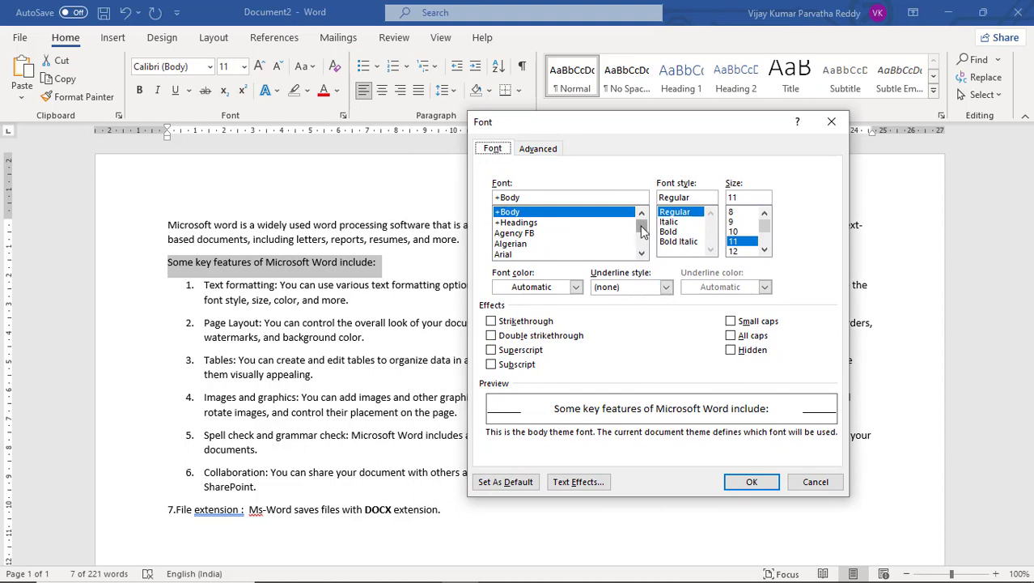
Set the font of the key features line to Microsoft JhengHei UI after trying the neighbouring JhengHei variants.
{"action": "left_click_drag", "start_coordinate": [641, 231], "coordinate": [588, 242]}
{"action": "left_click", "coordinate": [570, 235]}
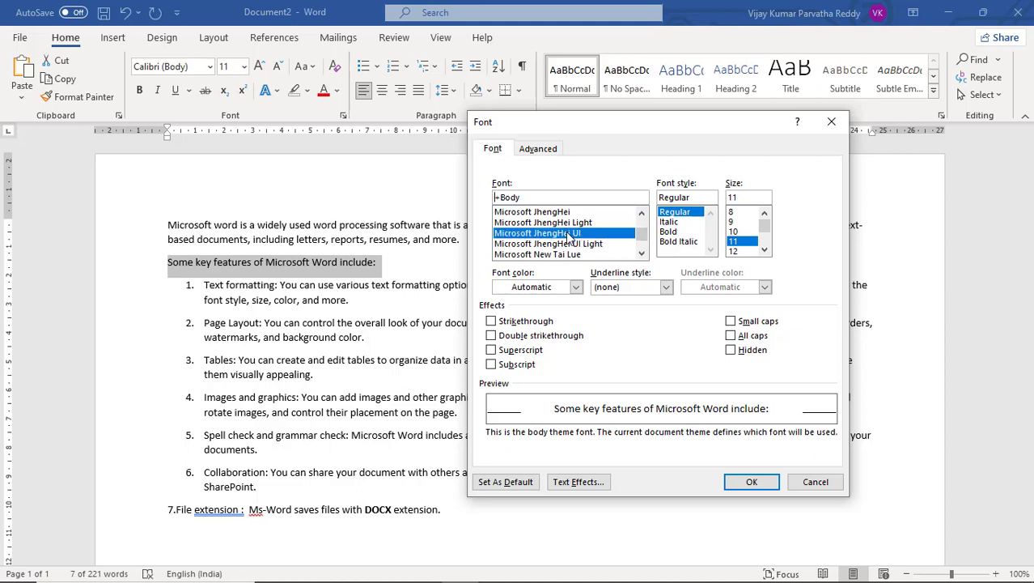
{"action": "left_click", "coordinate": [567, 222]}
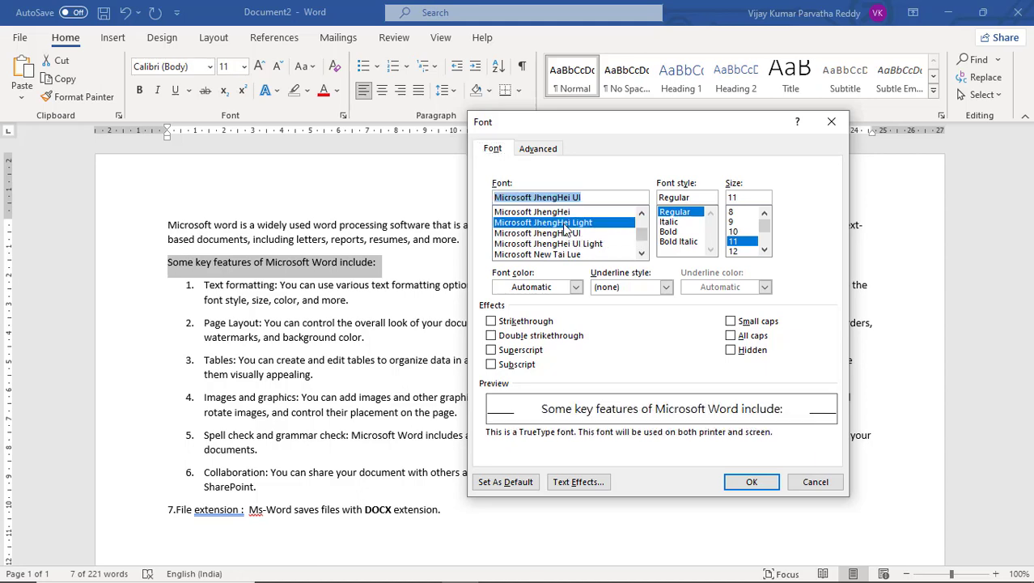
{"action": "left_click", "coordinate": [564, 236]}
{"action": "left_click", "coordinate": [560, 224]}
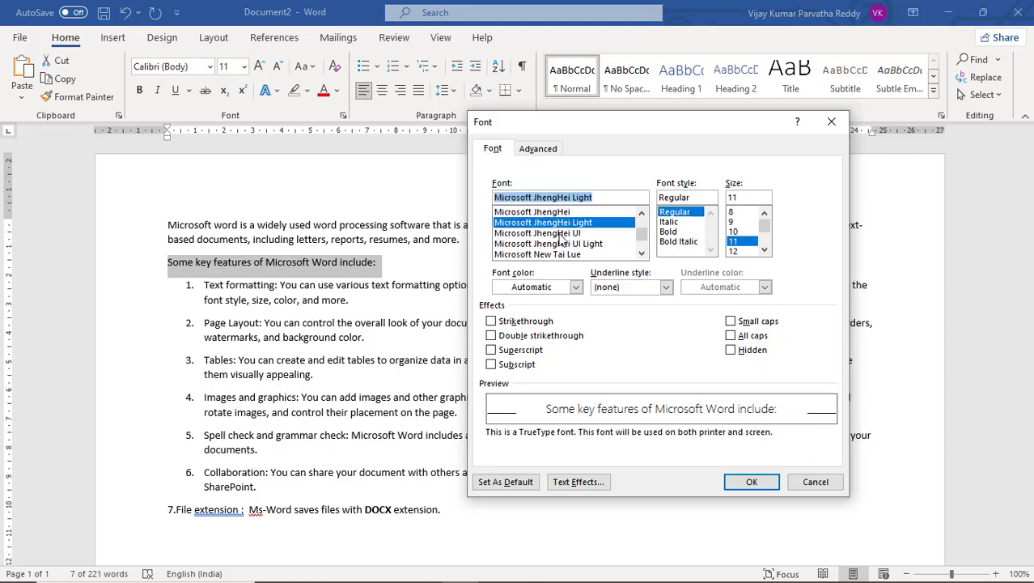
{"action": "left_click", "coordinate": [563, 243]}
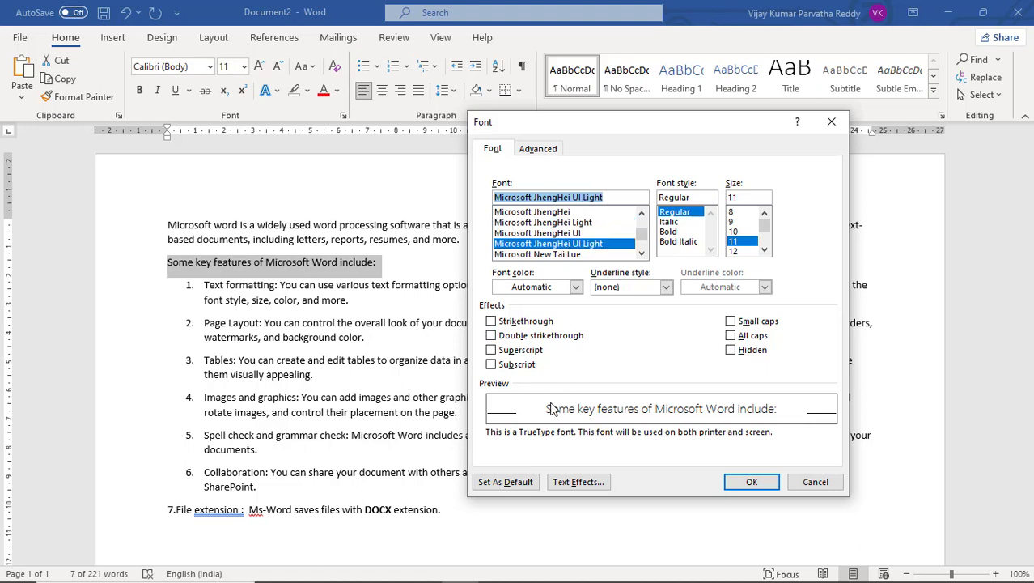
{"action": "left_click", "coordinate": [578, 234]}
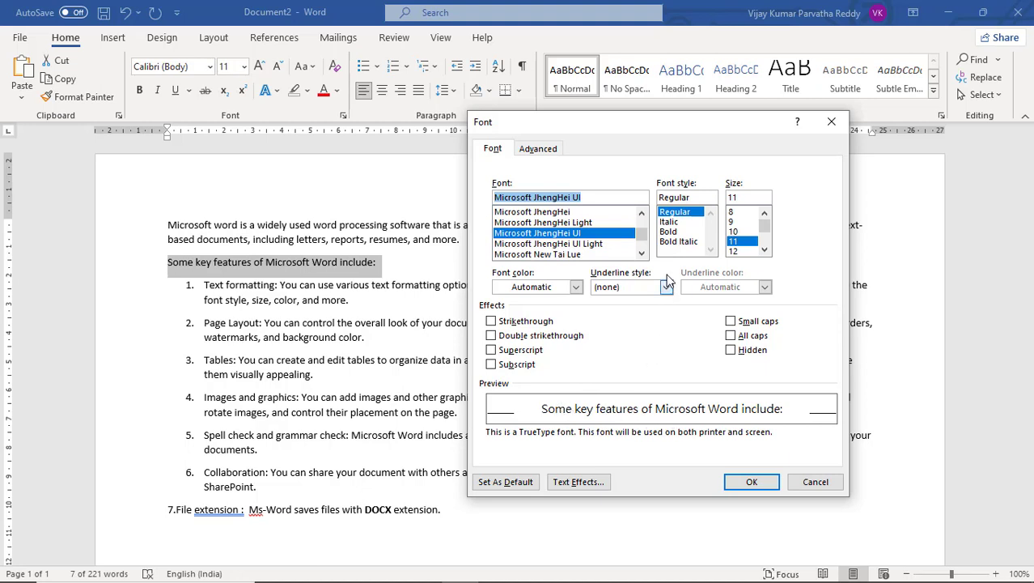
Set the font style of the key features line to Bold Italic and its size to 14.
{"action": "left_click", "coordinate": [679, 223]}
{"action": "left_click", "coordinate": [677, 232]}
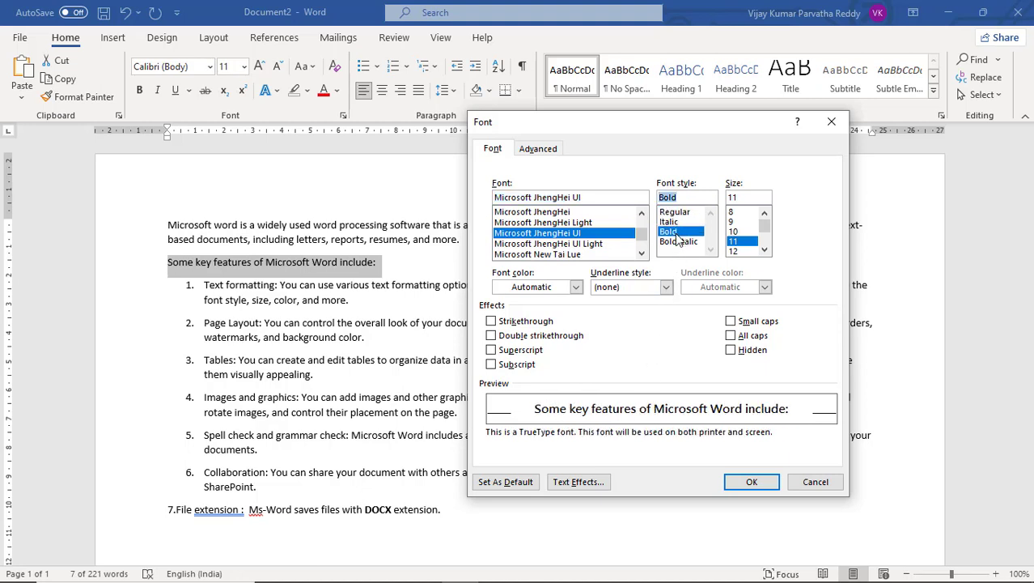
{"action": "left_click", "coordinate": [684, 243]}
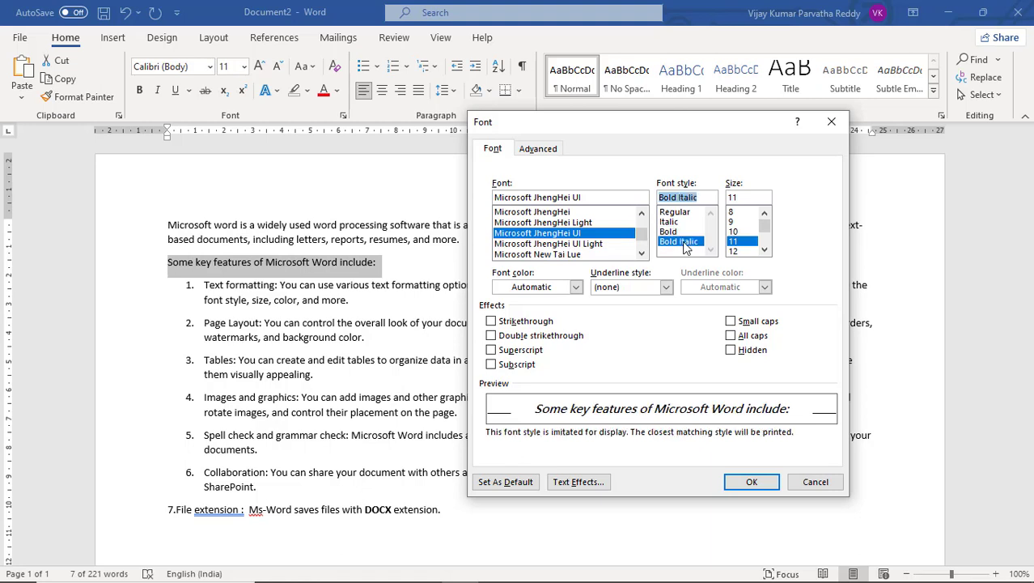
{"action": "left_click", "coordinate": [764, 250]}
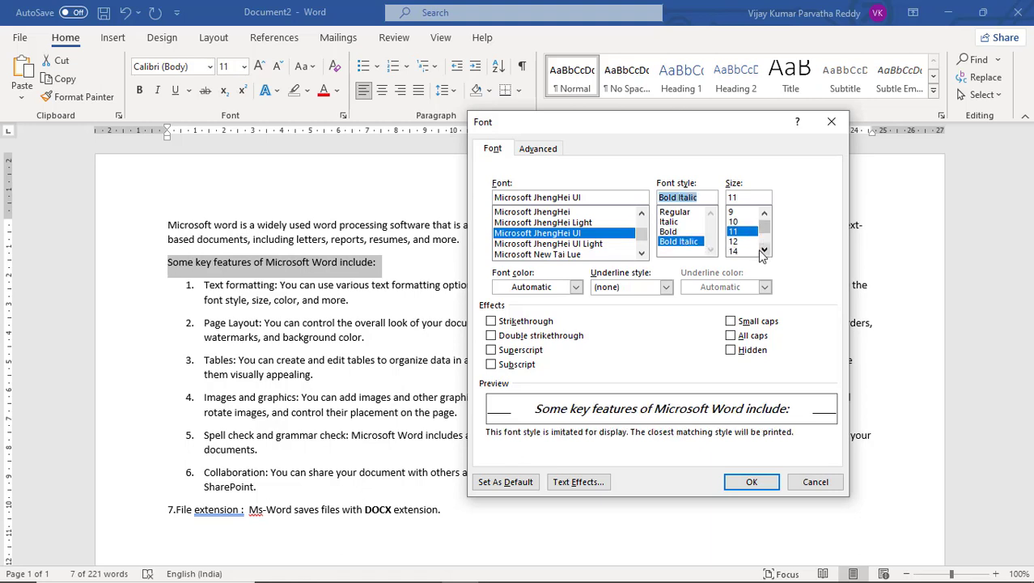
{"action": "left_click", "coordinate": [752, 252]}
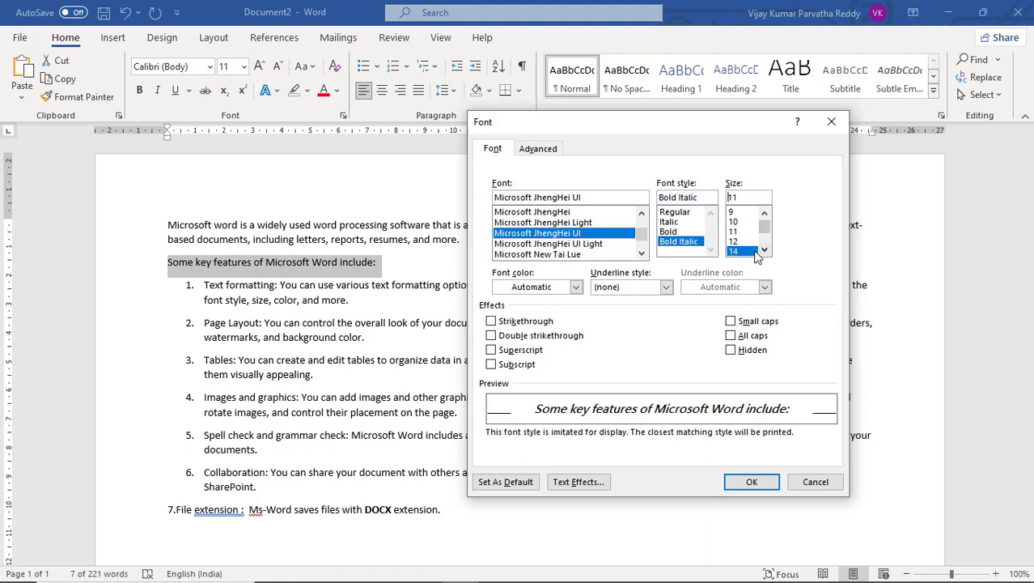
Give the key features line a double underline and set its font colour to standard red.
{"action": "left_click", "coordinate": [666, 287]}
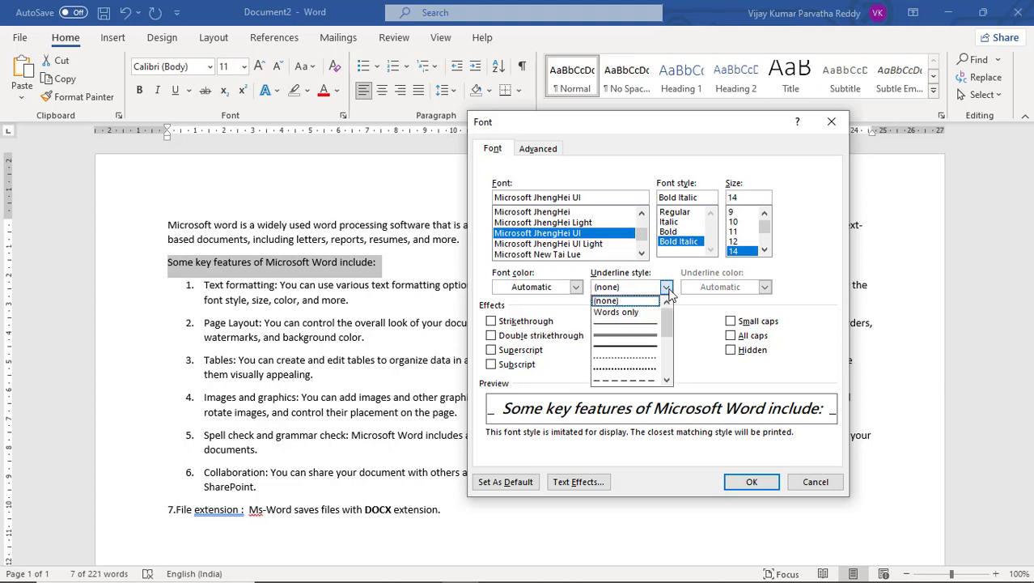
{"action": "left_click", "coordinate": [646, 341]}
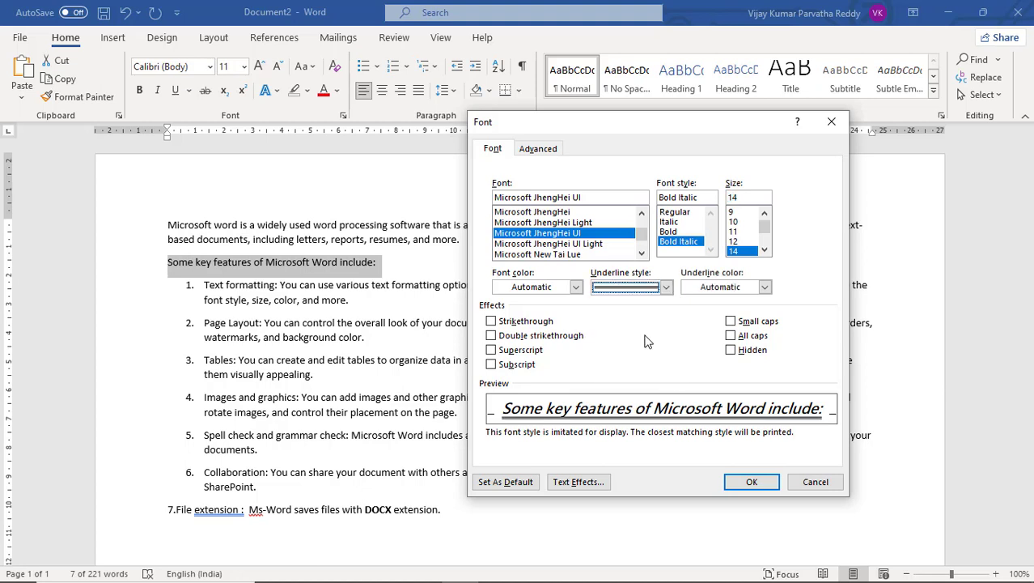
{"action": "left_click", "coordinate": [576, 288]}
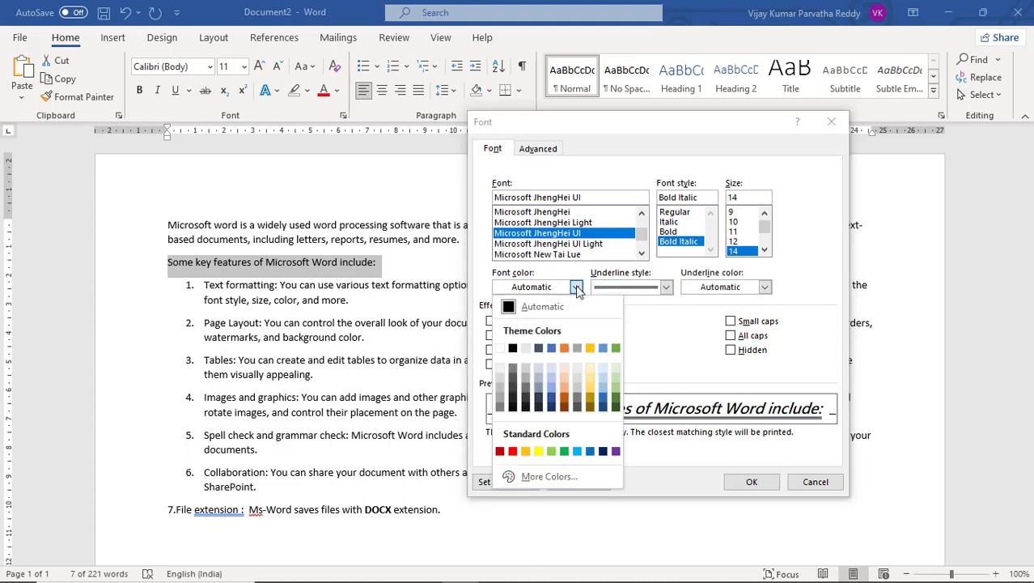
{"action": "left_click", "coordinate": [512, 450]}
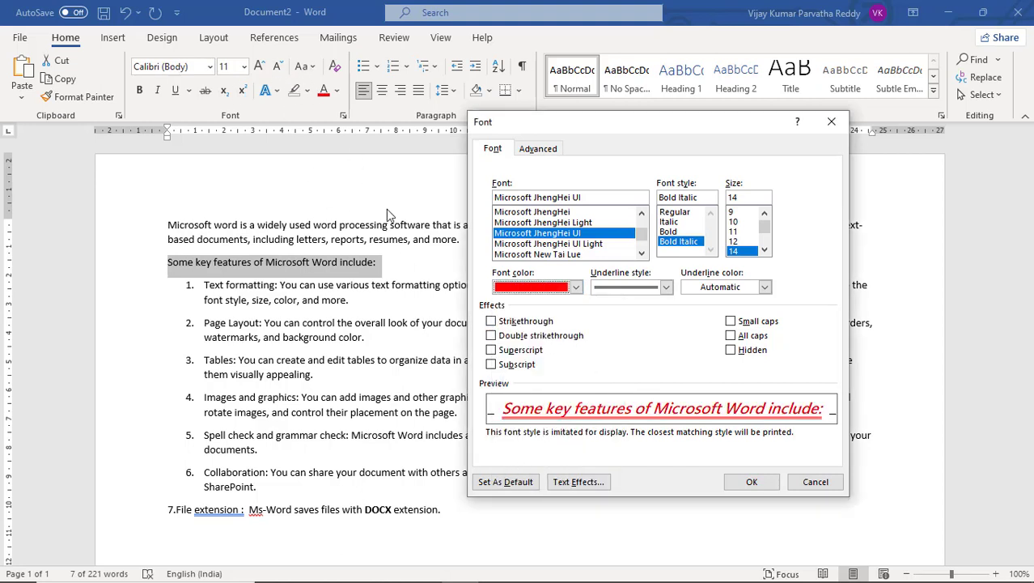
Try the double strikethrough effect on the key features line and turn it off again.
{"action": "left_click", "coordinate": [490, 335]}
{"action": "left_click", "coordinate": [319, 163]}
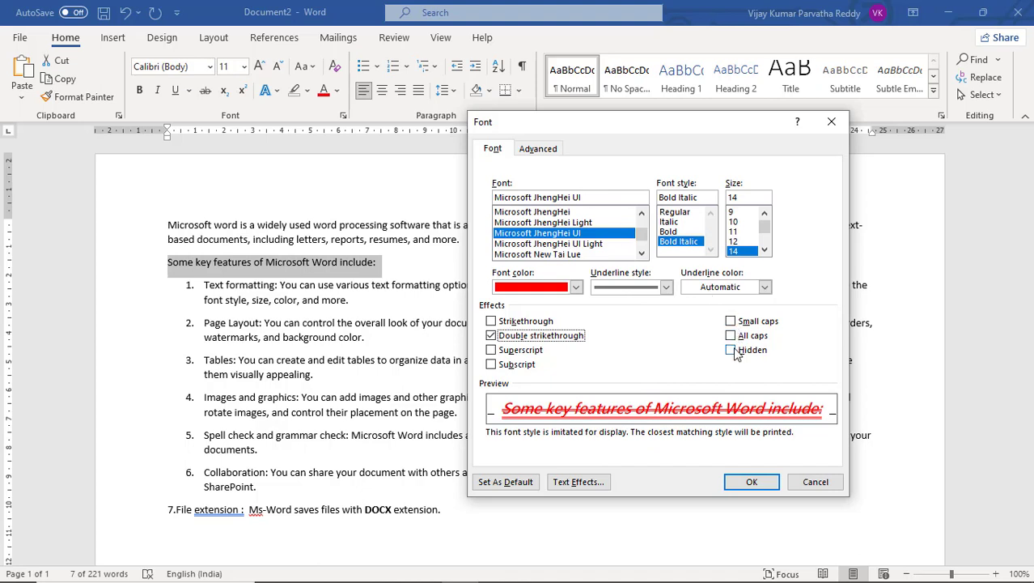
{"action": "left_click", "coordinate": [534, 151]}
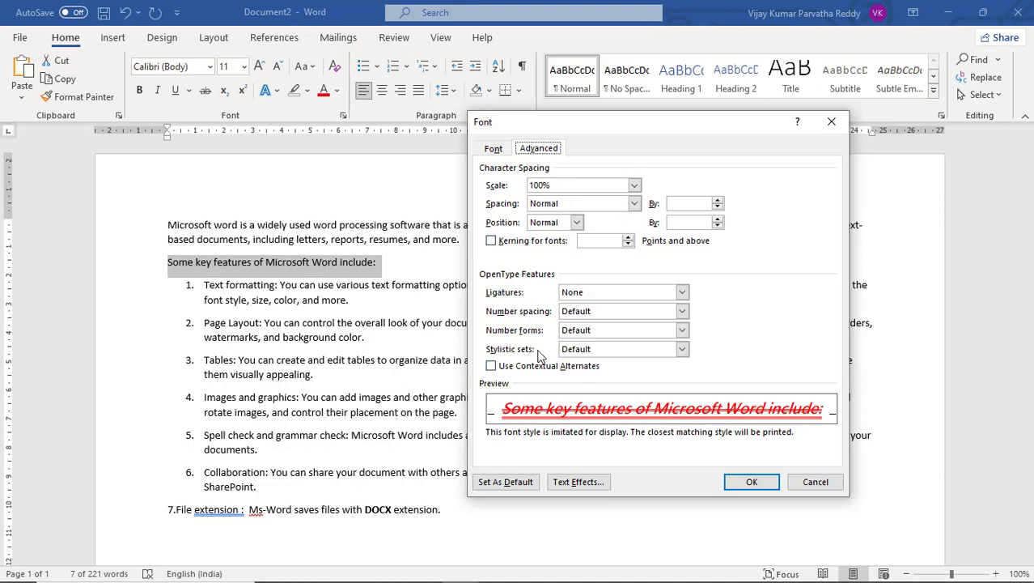
{"action": "left_click", "coordinate": [495, 149]}
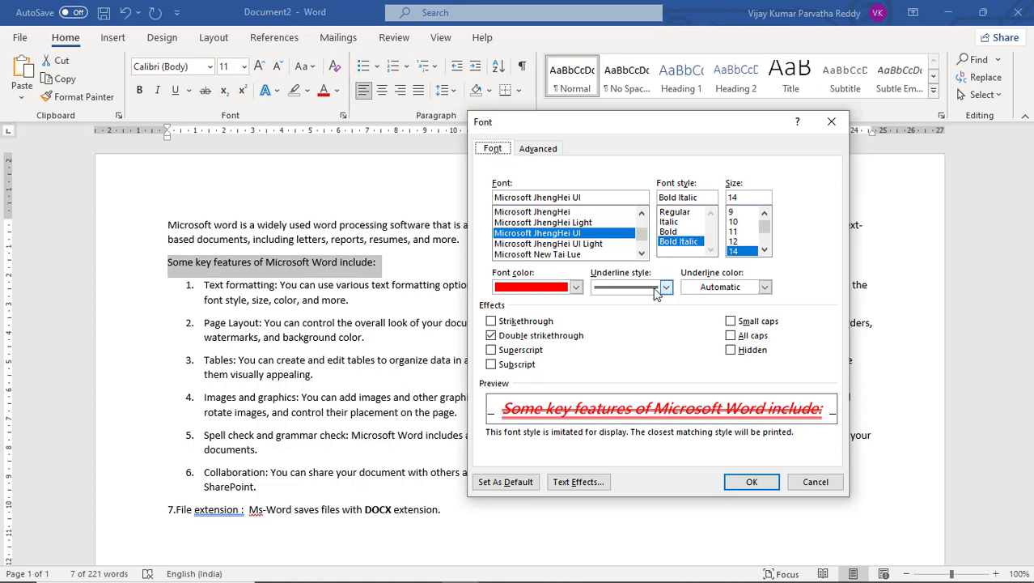
{"action": "left_click", "coordinate": [490, 336]}
{"action": "left_click", "coordinate": [491, 336]}
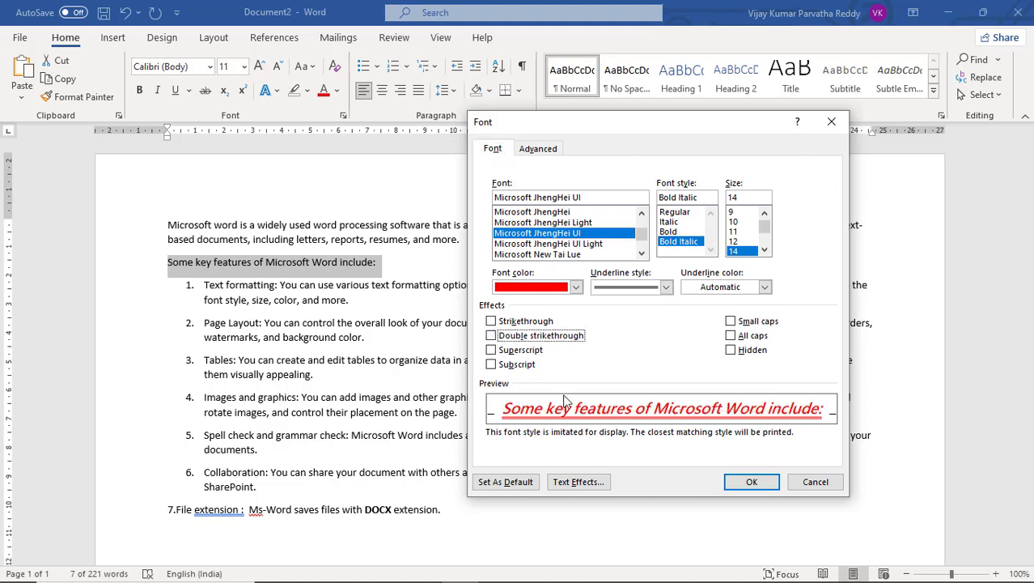
Set the character scale of the key features line to 150% and its character spacing to Expanded.
{"action": "left_click", "coordinate": [540, 149]}
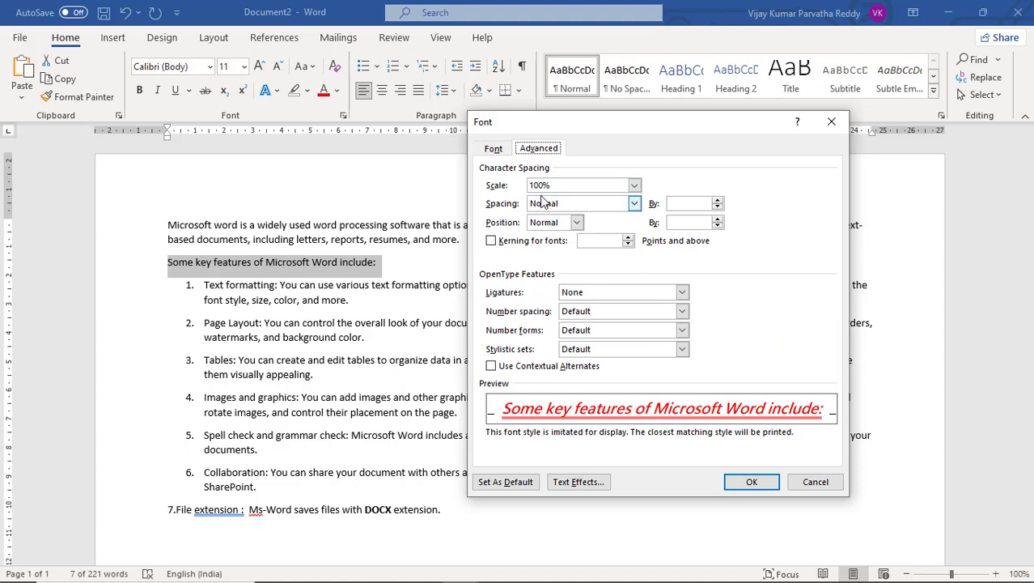
{"action": "left_click", "coordinate": [635, 186]}
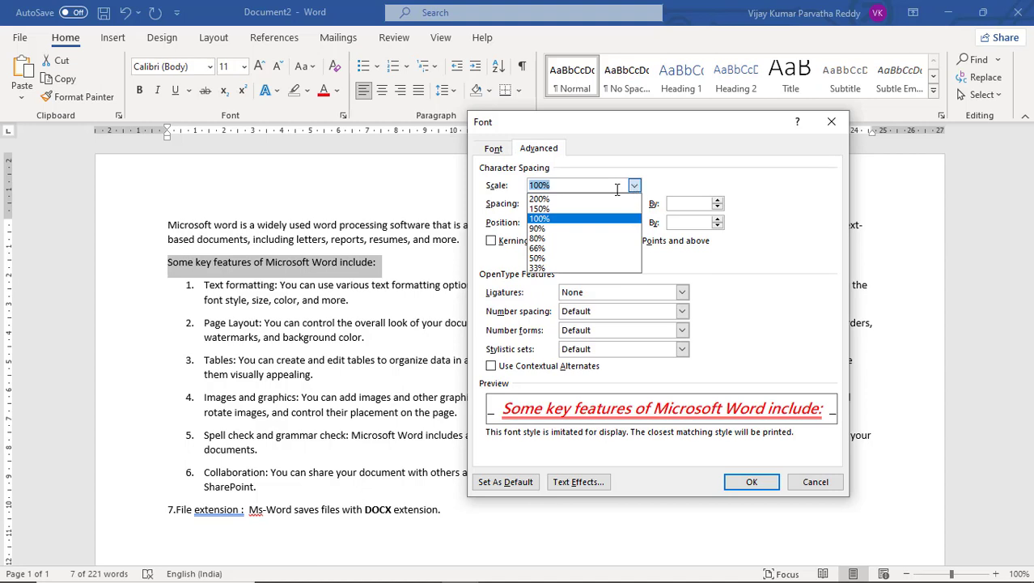
{"action": "left_click", "coordinate": [581, 209]}
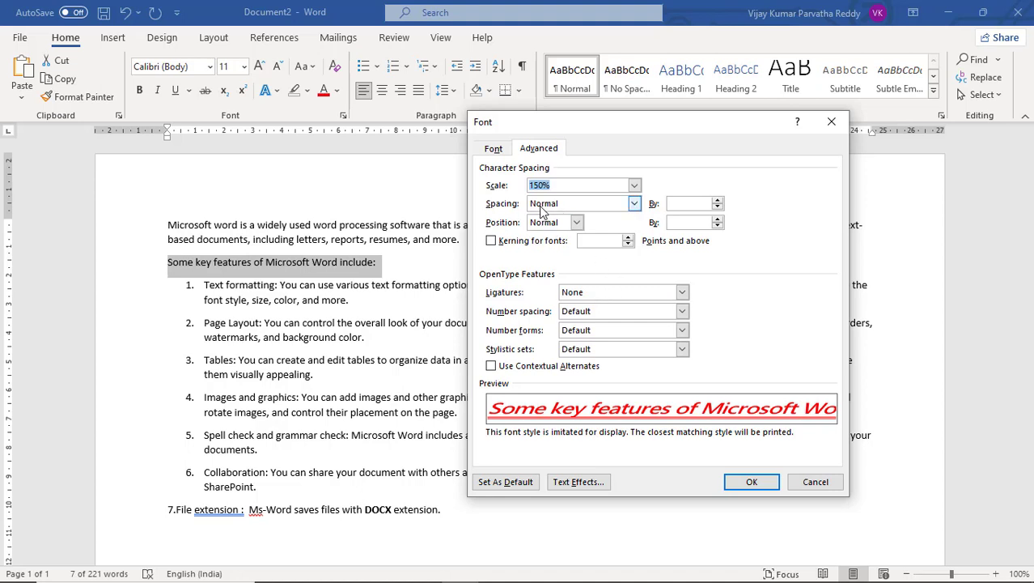
{"action": "left_click", "coordinate": [633, 204]}
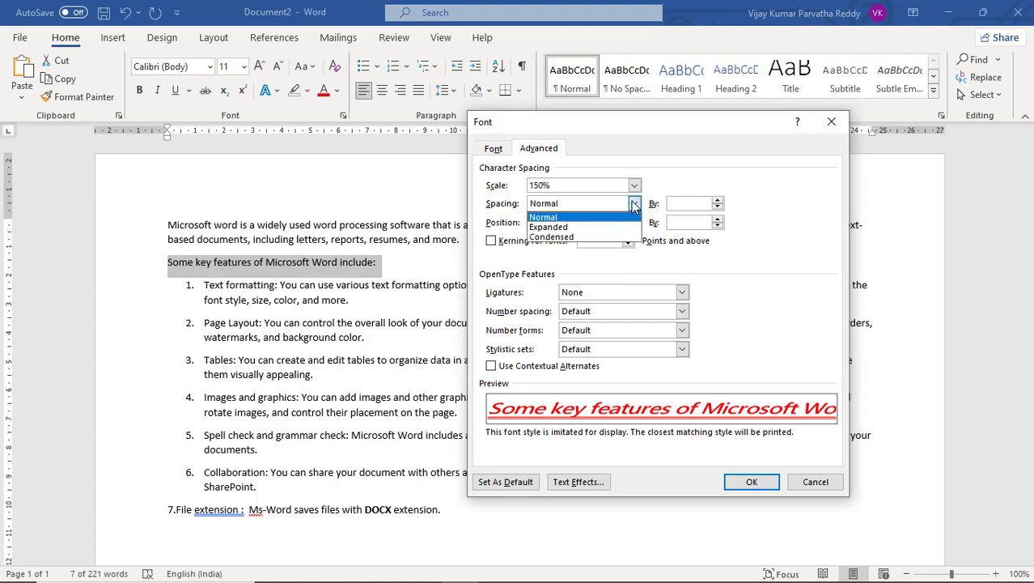
{"action": "left_click", "coordinate": [595, 227]}
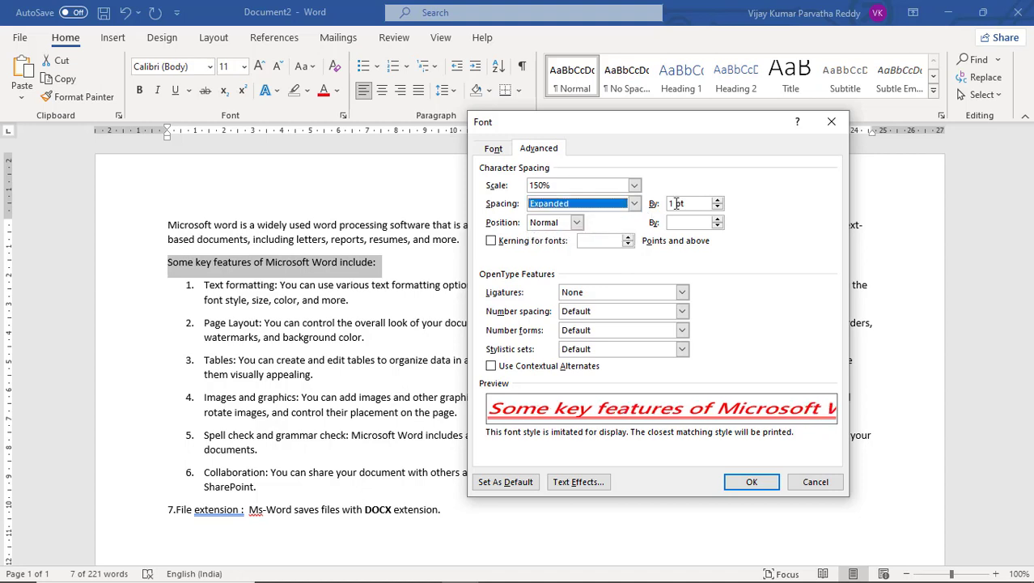
Increase the expanded character spacing of the key features line to 1.9 pt.
{"action": "left_click", "coordinate": [716, 201]}
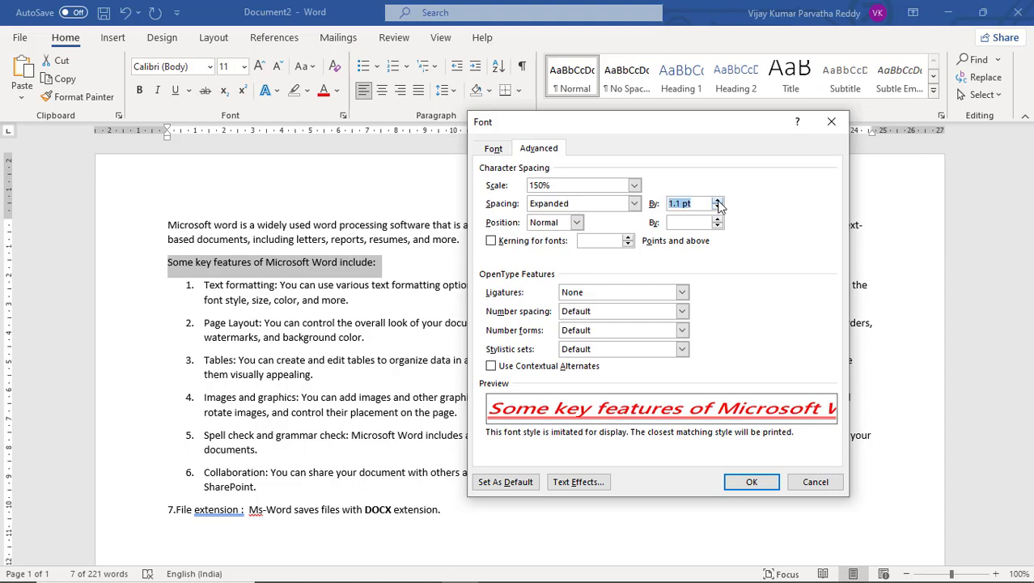
{"action": "left_click", "coordinate": [717, 201]}
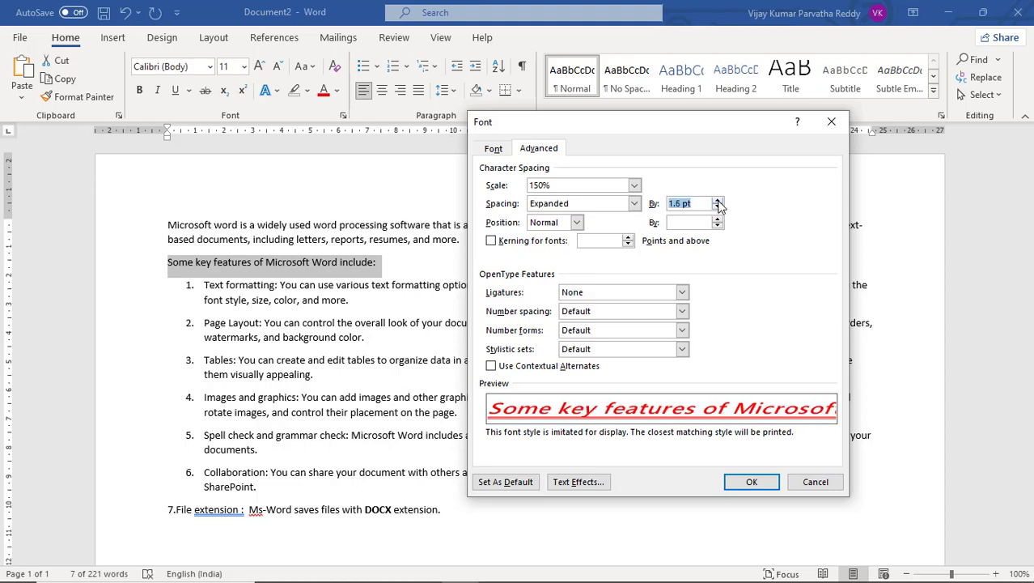
{"action": "left_click", "coordinate": [717, 201]}
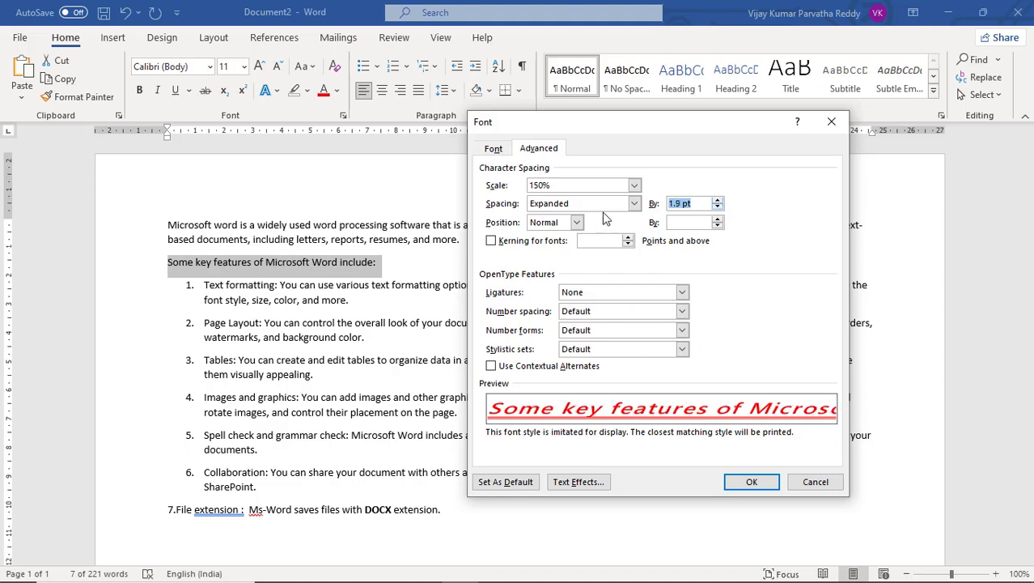
Change the character spacing of the key features line to Condensed and reduce its amount to 1.1 pt.
{"action": "left_click", "coordinate": [633, 204]}
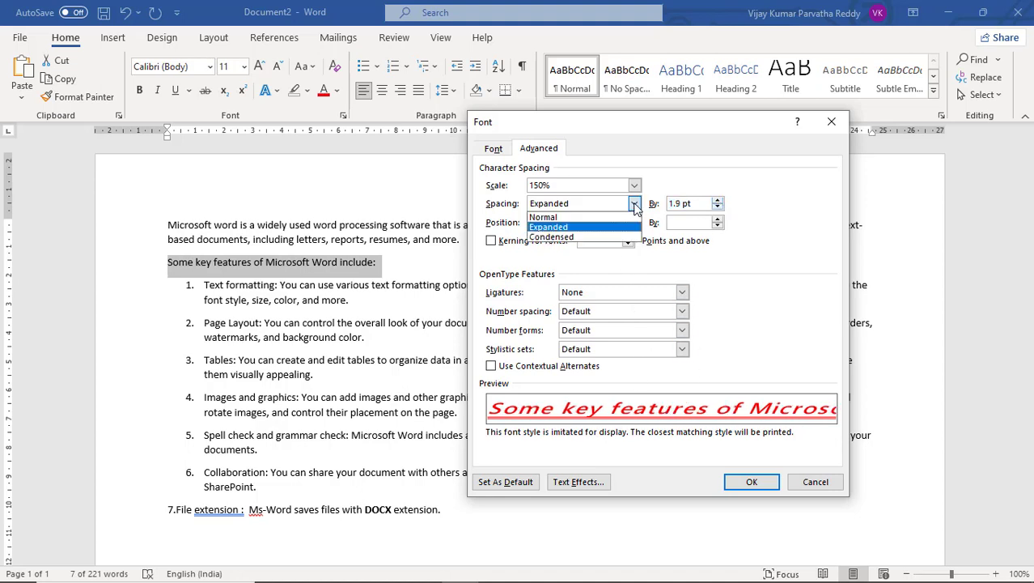
{"action": "left_click", "coordinate": [582, 237]}
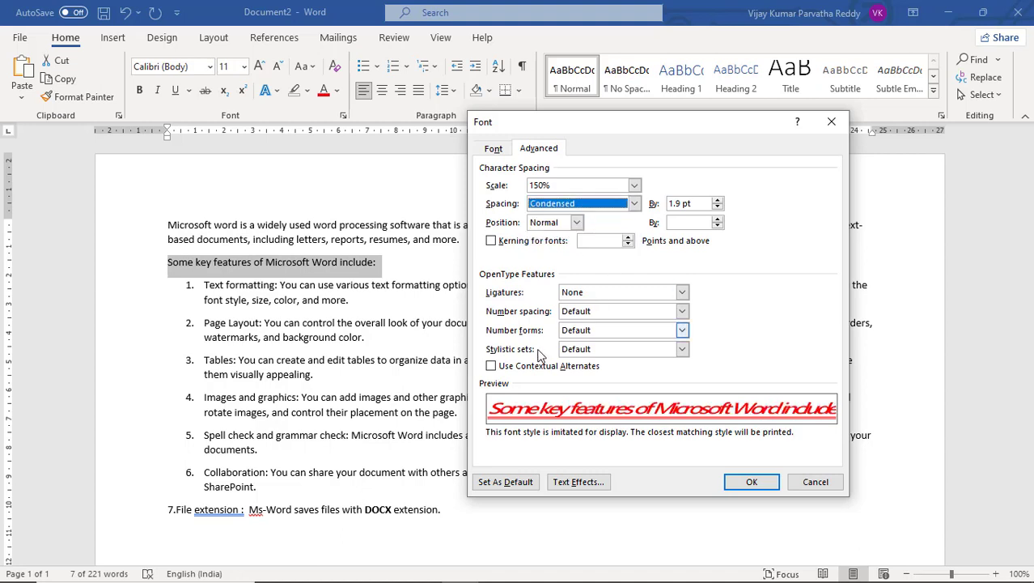
{"action": "left_click", "coordinate": [716, 205]}
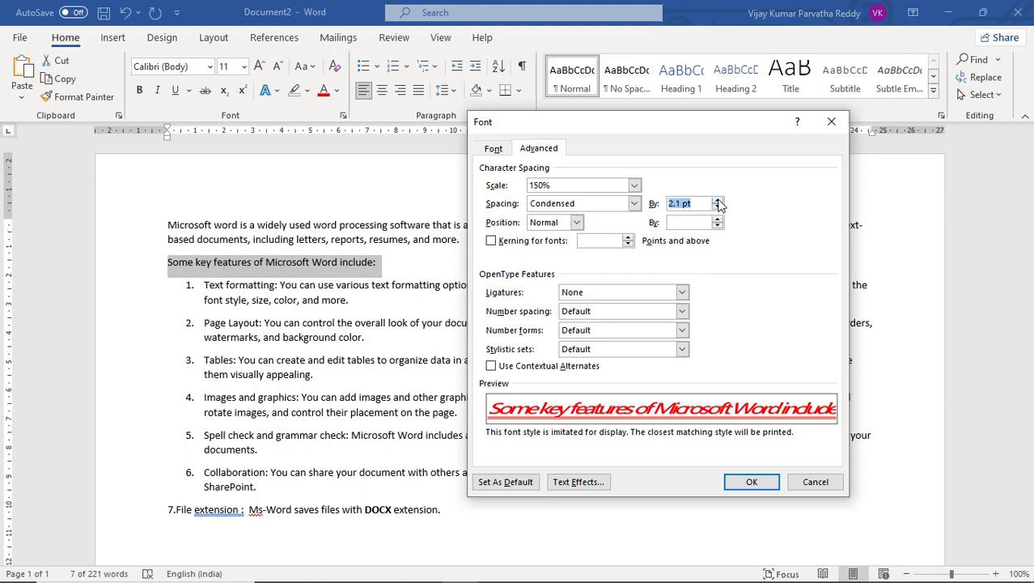
{"action": "left_click", "coordinate": [717, 207]}
{"action": "left_click", "coordinate": [718, 206]}
{"action": "left_click", "coordinate": [718, 206]}
{"action": "left_click", "coordinate": [718, 206]}
{"action": "left_click", "coordinate": [718, 206]}
{"action": "left_click", "coordinate": [718, 206]}
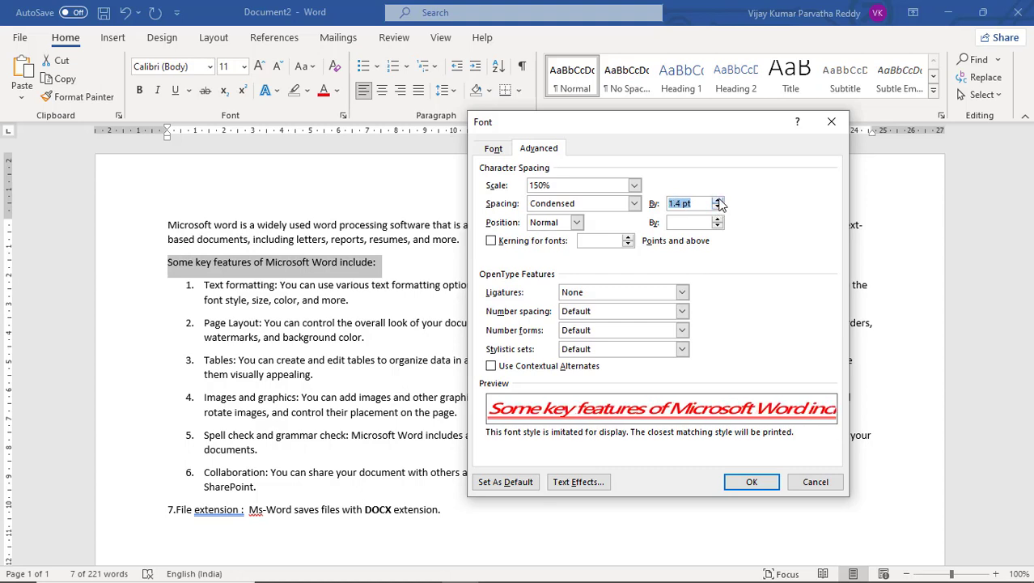
Reduce the condensed spacing amount further until the character spacing is back to Normal.
{"action": "left_click", "coordinate": [718, 207]}
{"action": "left_click", "coordinate": [717, 207]}
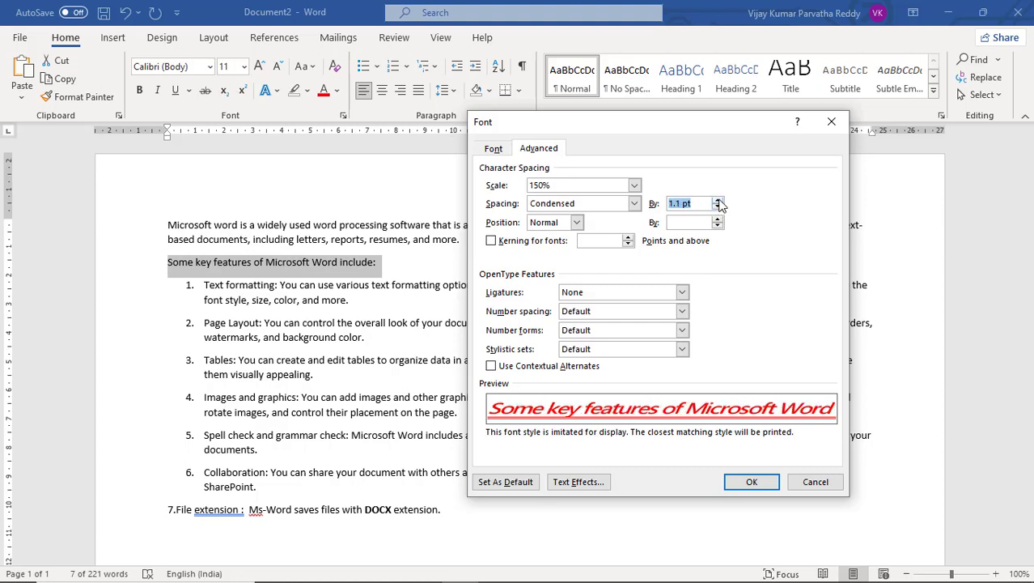
{"action": "left_click", "coordinate": [718, 206]}
{"action": "left_click", "coordinate": [718, 206]}
{"action": "left_click", "coordinate": [717, 206]}
{"action": "left_click", "coordinate": [718, 206]}
{"action": "left_click", "coordinate": [718, 206]}
{"action": "left_click", "coordinate": [718, 206]}
{"action": "left_click", "coordinate": [717, 206]}
{"action": "left_click", "coordinate": [717, 206]}
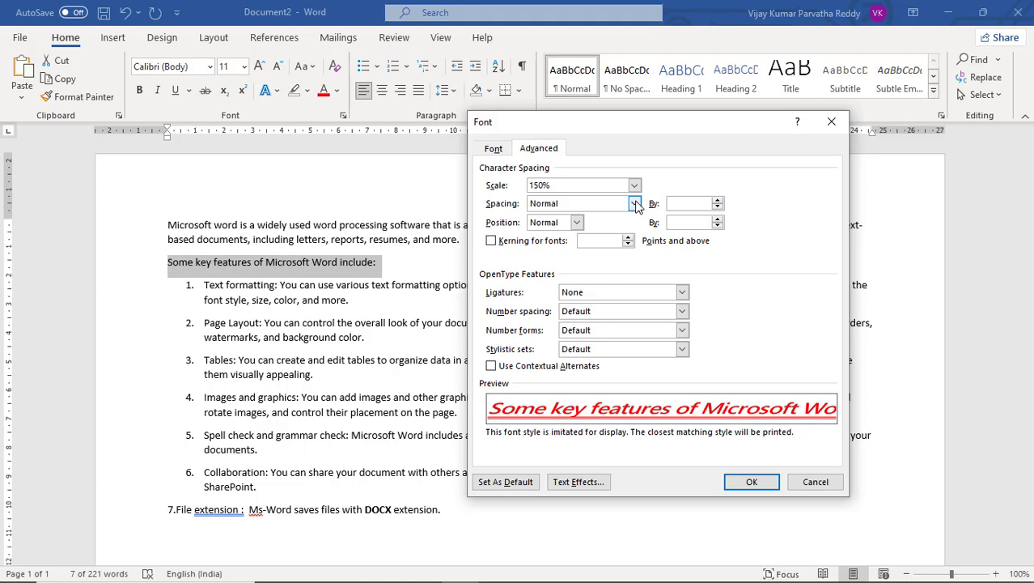
Try the Raised character position on the key features line, and change it to Lowered by 3 pt.
{"action": "left_click", "coordinate": [576, 223]}
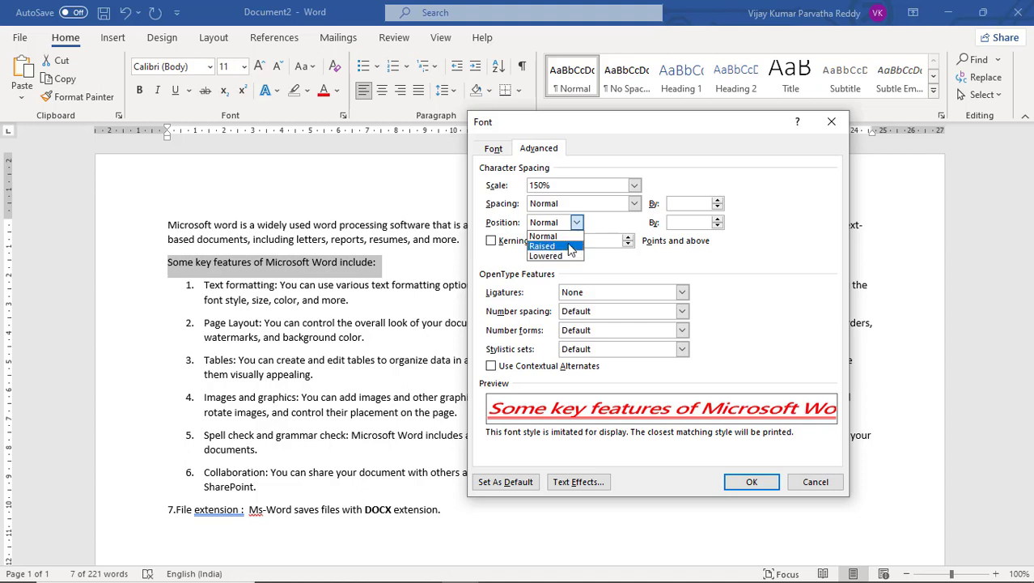
{"action": "left_click", "coordinate": [570, 246]}
{"action": "left_click", "coordinate": [576, 222]}
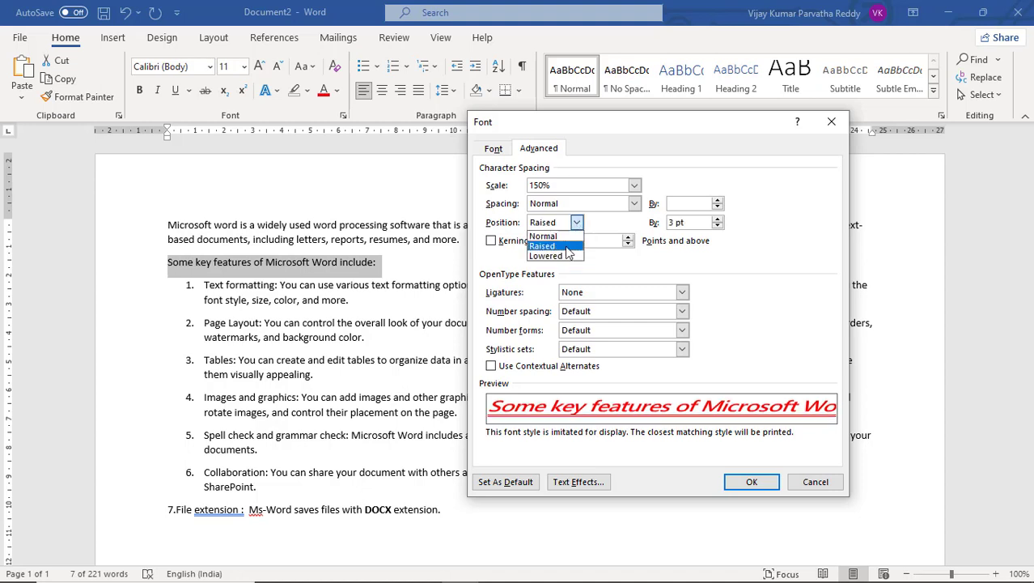
{"action": "left_click", "coordinate": [567, 255]}
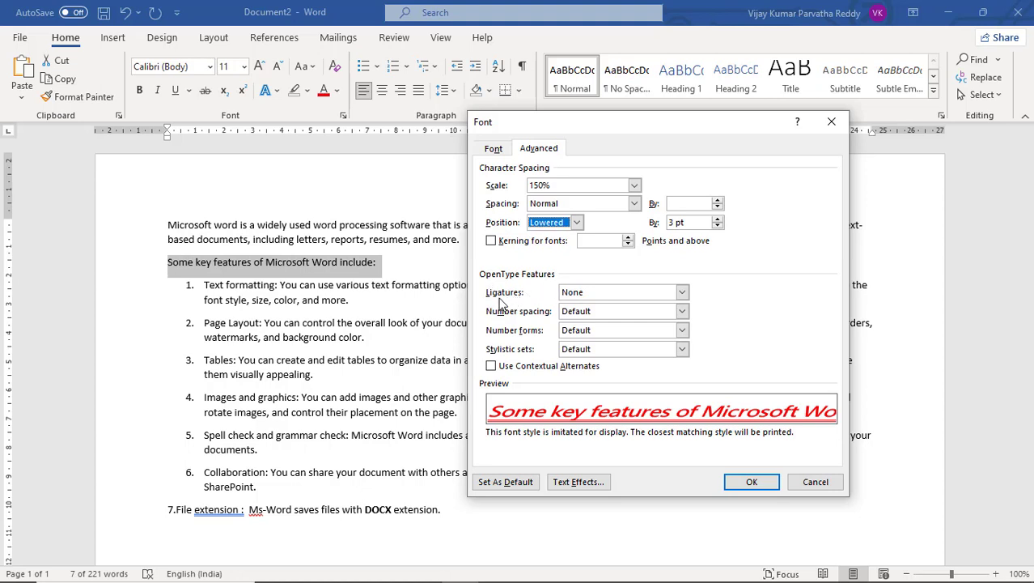
Set the ligatures to Standard Only, and try Proportional number spacing before returning it to Default.
{"action": "left_click", "coordinate": [682, 292]}
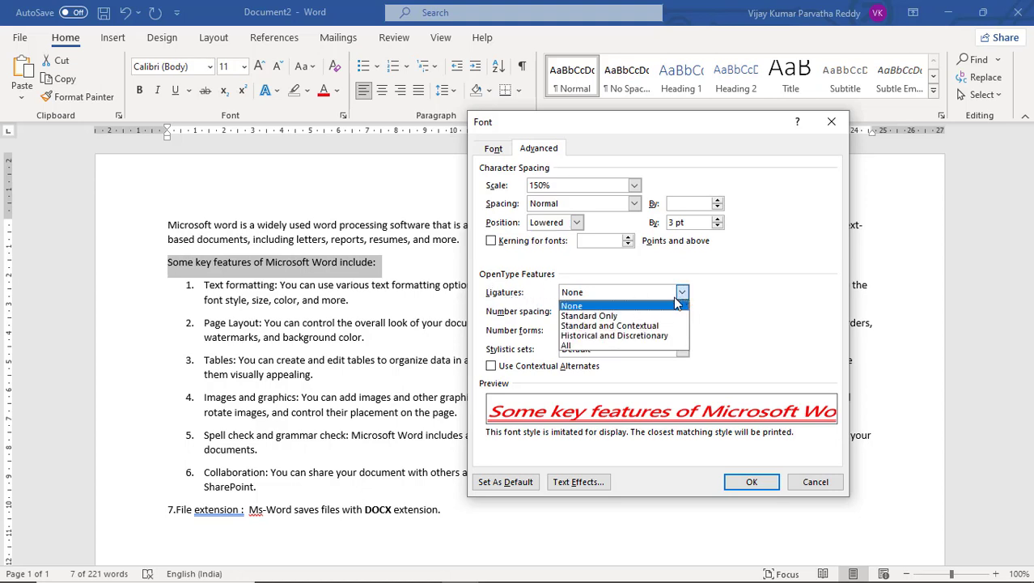
{"action": "left_click", "coordinate": [639, 315]}
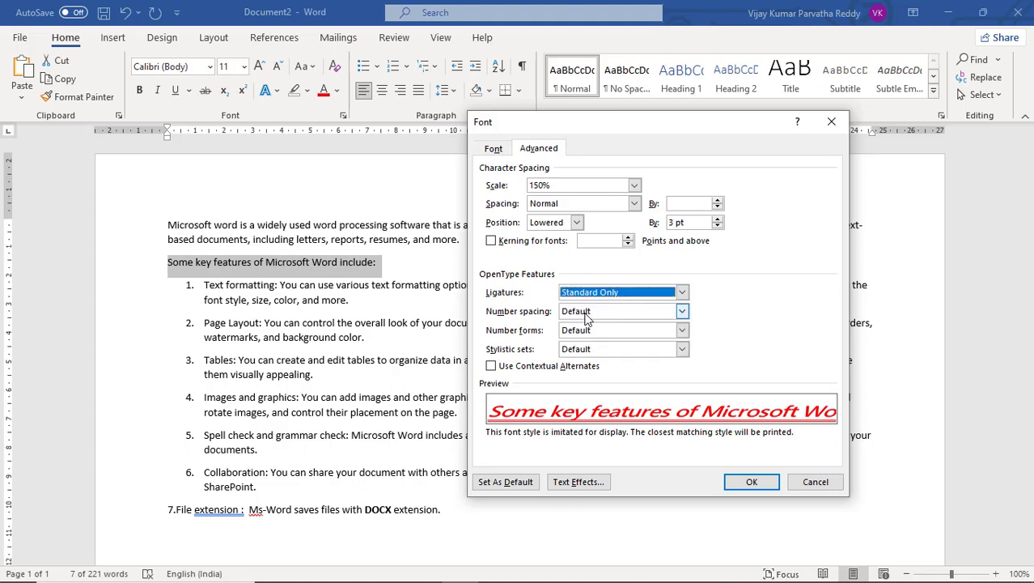
{"action": "left_click", "coordinate": [682, 311]}
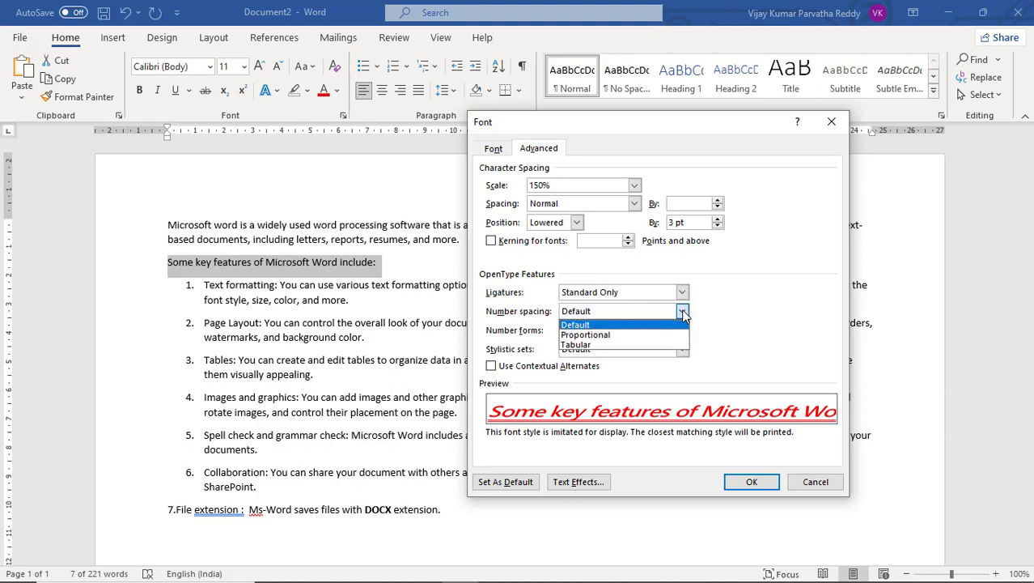
{"action": "left_click", "coordinate": [647, 335]}
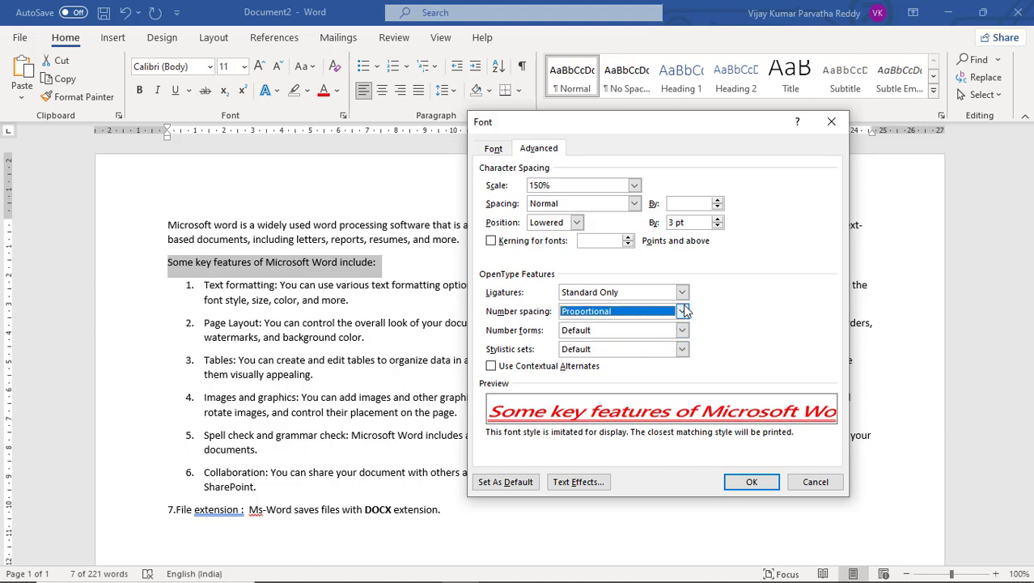
{"action": "left_click", "coordinate": [683, 311]}
{"action": "left_click", "coordinate": [654, 323]}
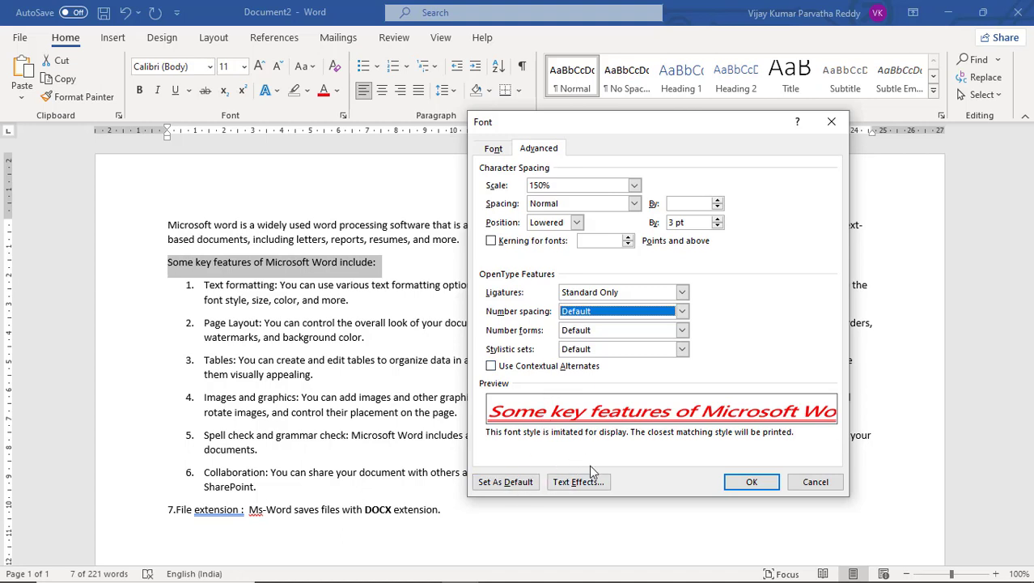
Apply the font settings to the key features line and clear all formatting from it.
{"action": "left_click", "coordinate": [746, 484]}
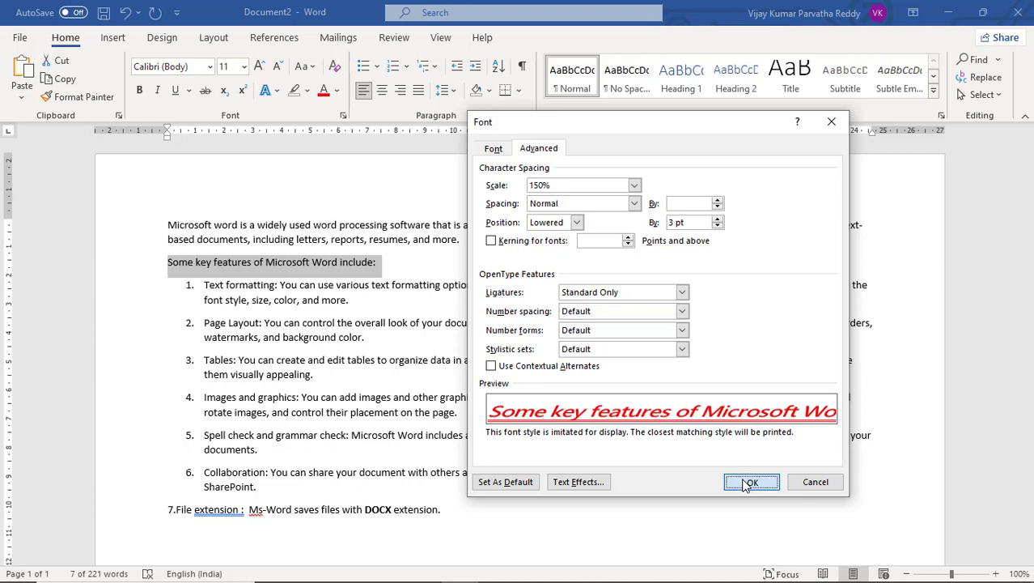
{"action": "left_click", "coordinate": [746, 483]}
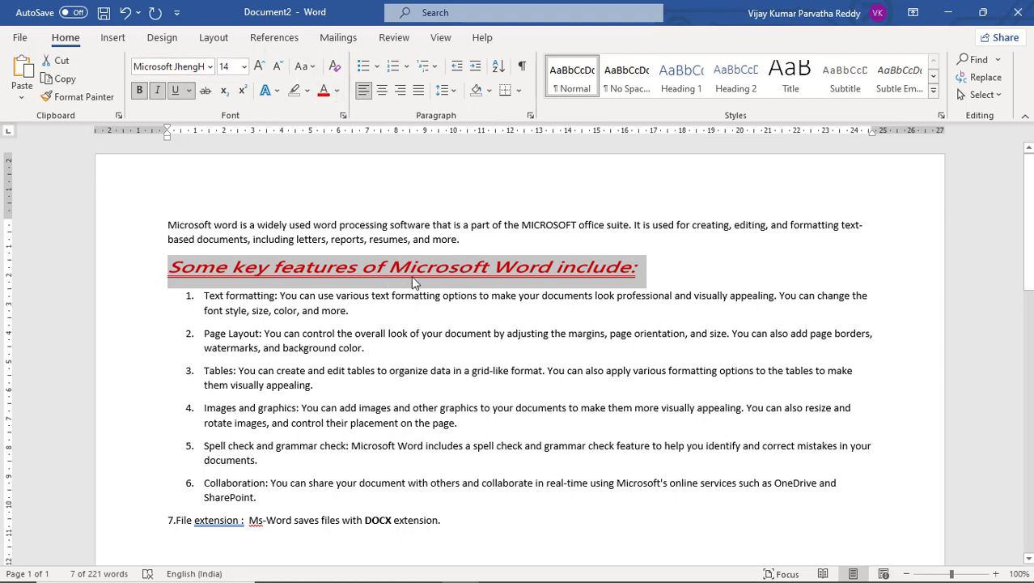
{"action": "left_click", "coordinate": [340, 67]}
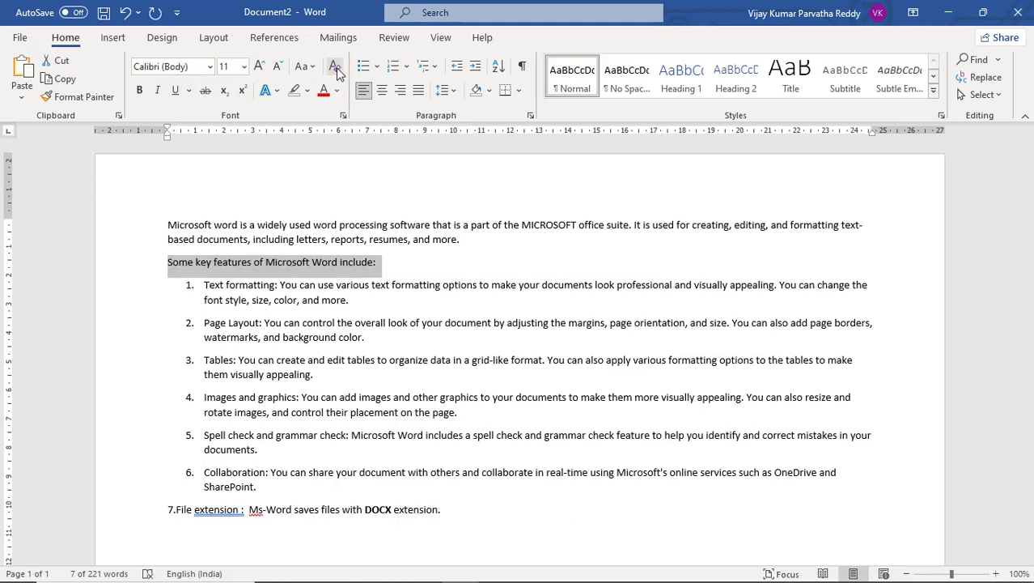